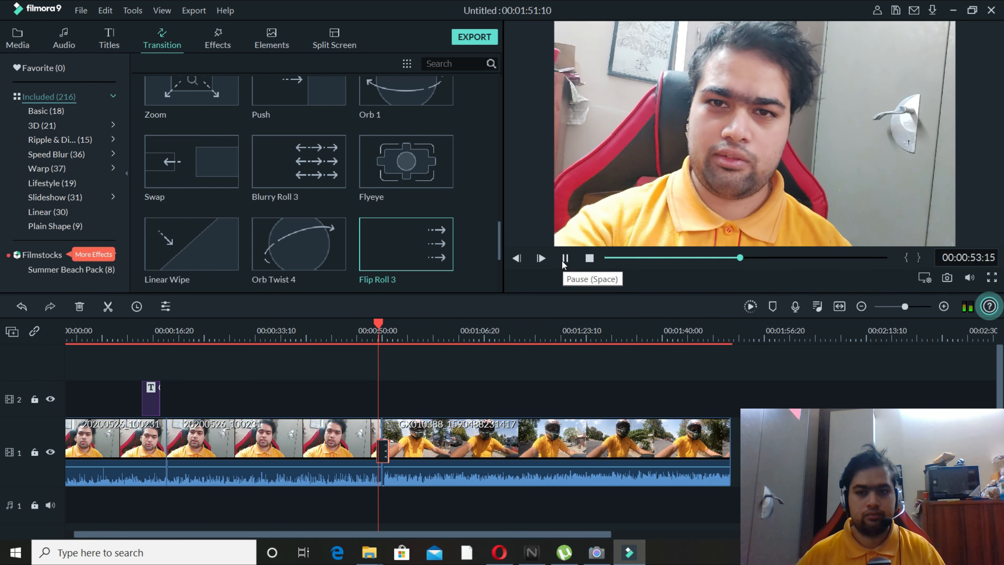
Play the timeline across the transition and through the opening part of the motorcycle clip to review it.
click(564, 261)
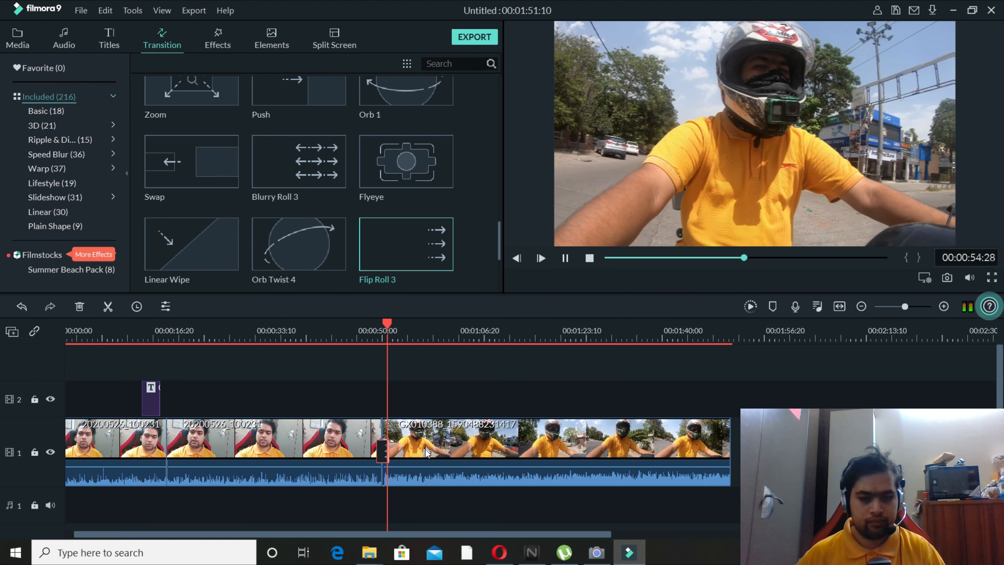
click(387, 323)
drag(387, 322, 400, 323)
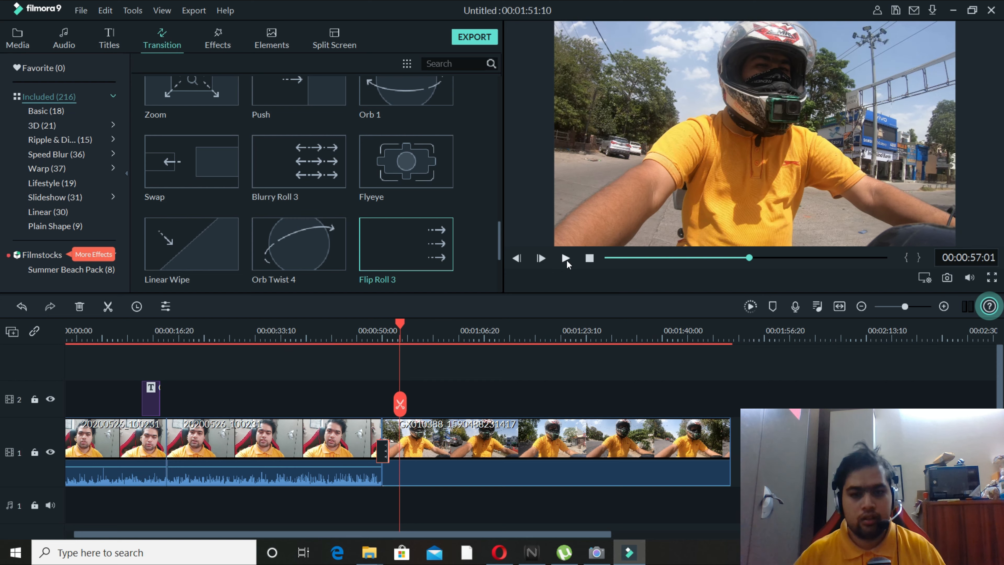
click(567, 260)
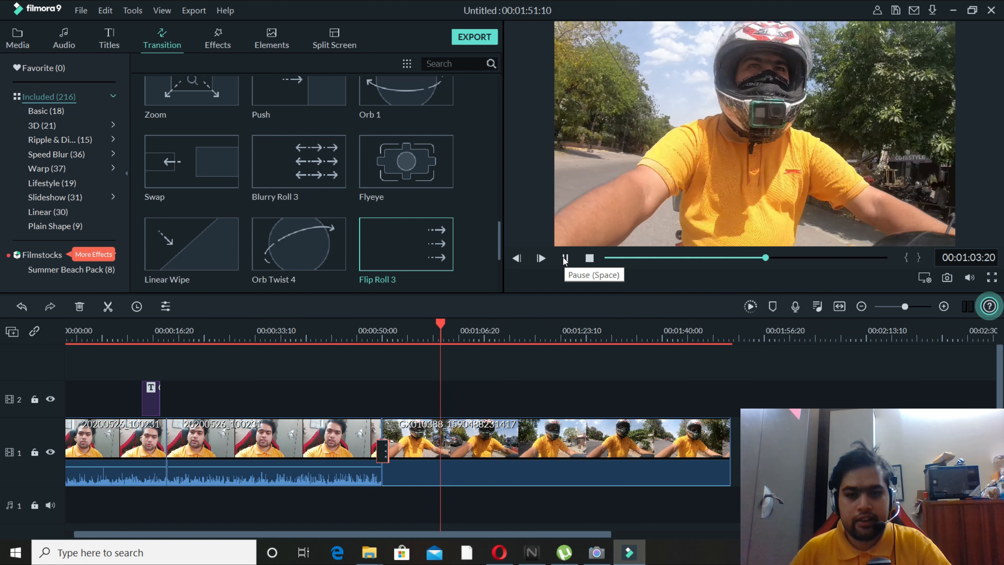
click(564, 259)
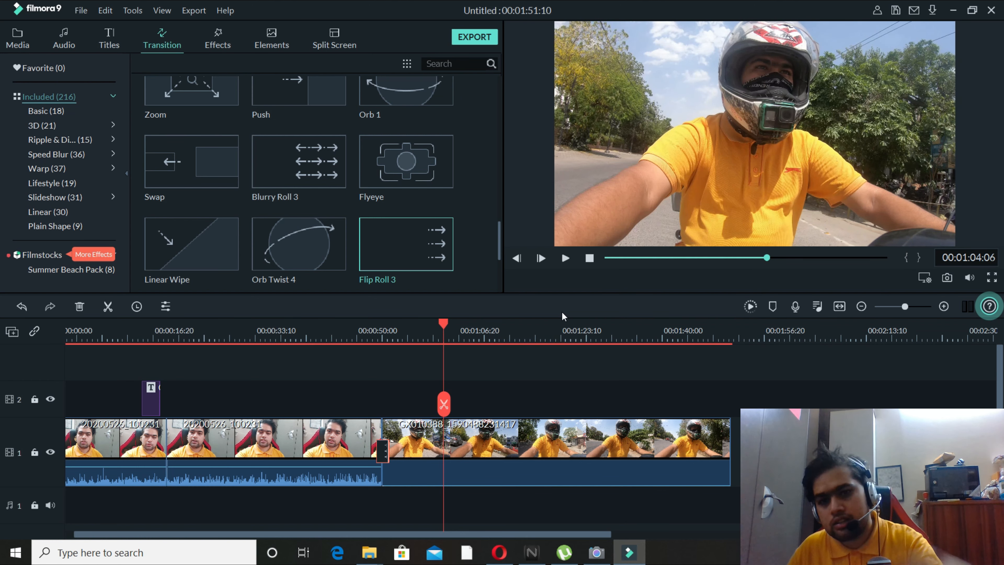
Open Advanced Color Correction for the motorcycle clip and play its preview up to a frame about 4 seconds in.
click(521, 434)
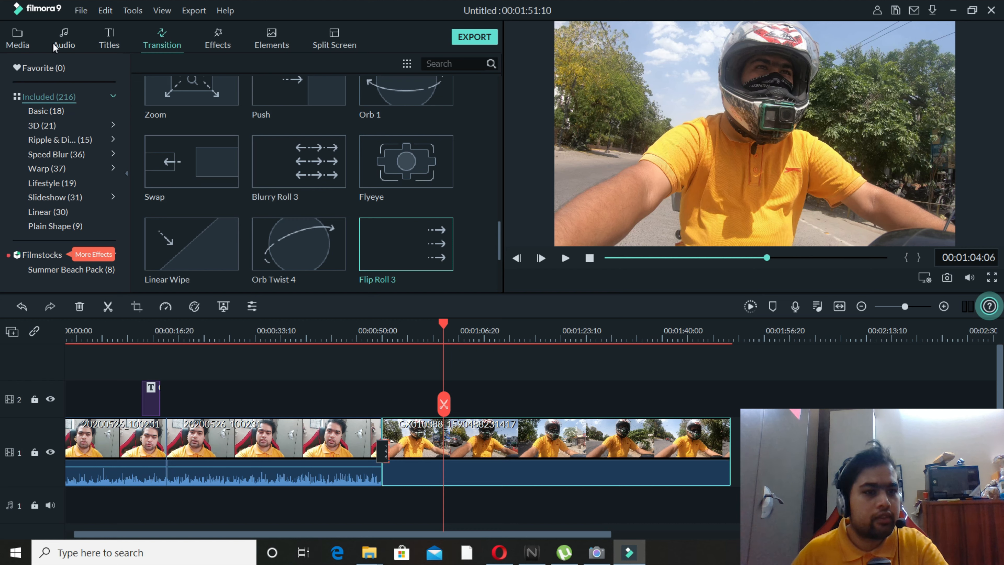
click(24, 39)
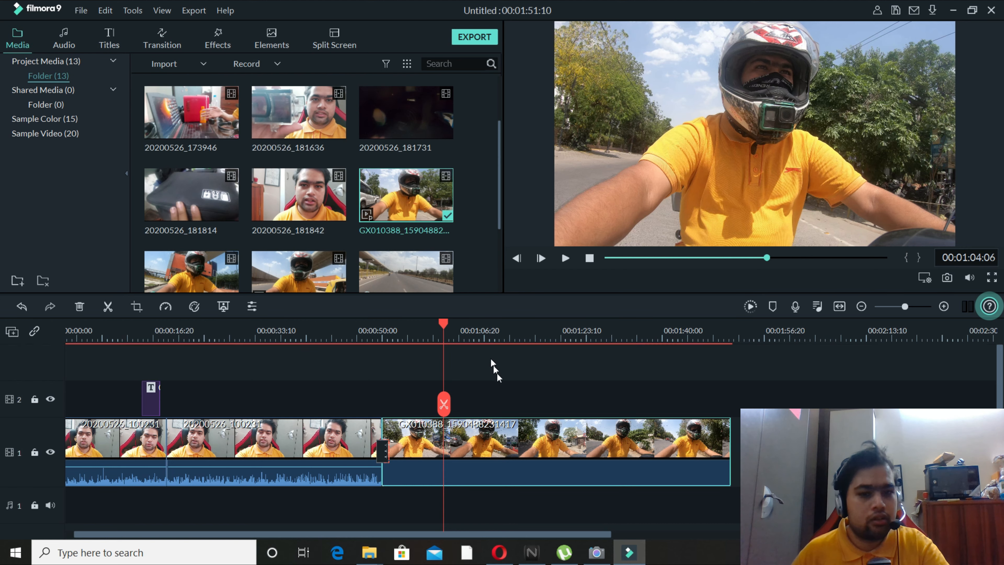
right_click(532, 439)
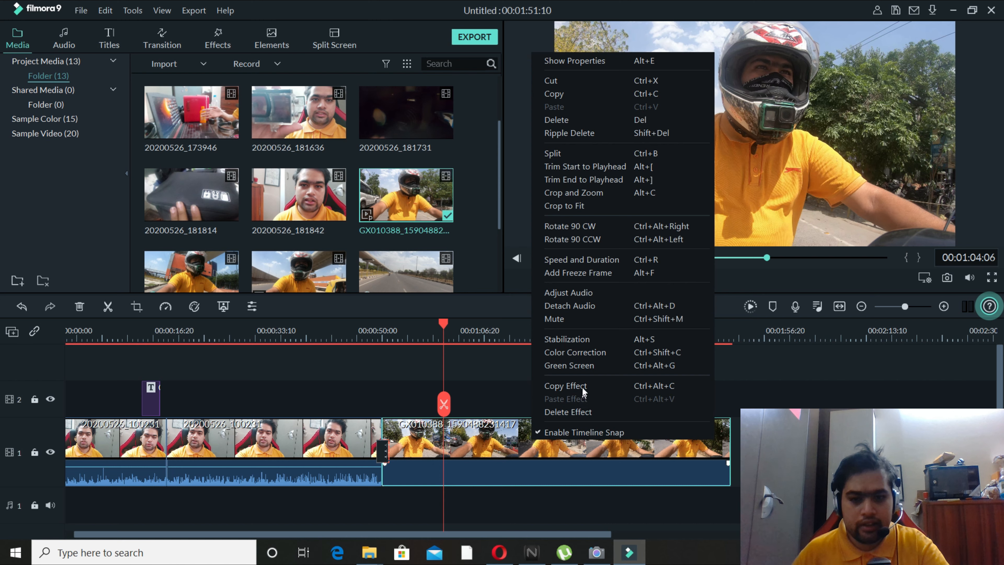
click(611, 356)
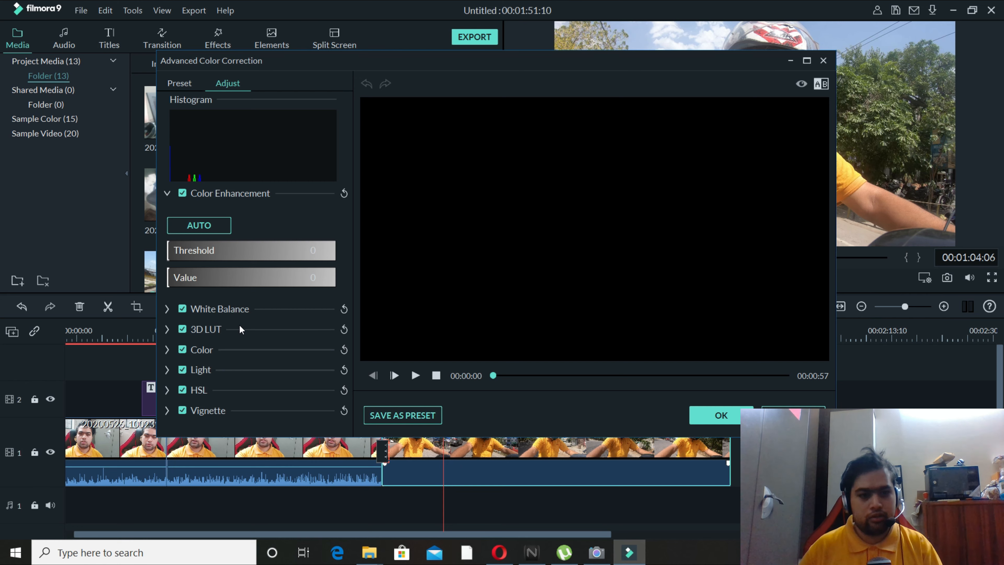
click(415, 376)
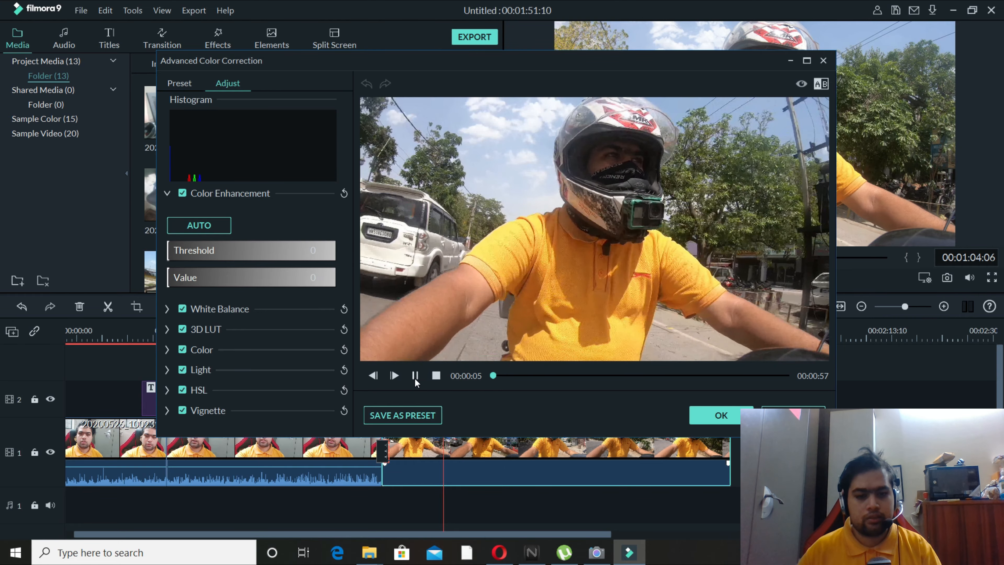
click(415, 376)
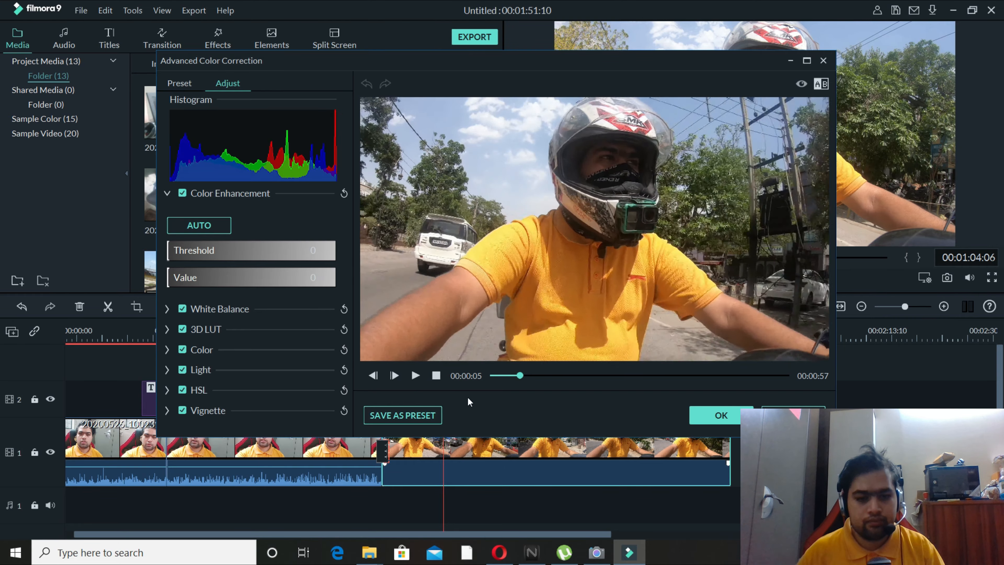
Try a white balance with temperature 13.10 and tint 15.04, and undo both adjustments.
click(171, 311)
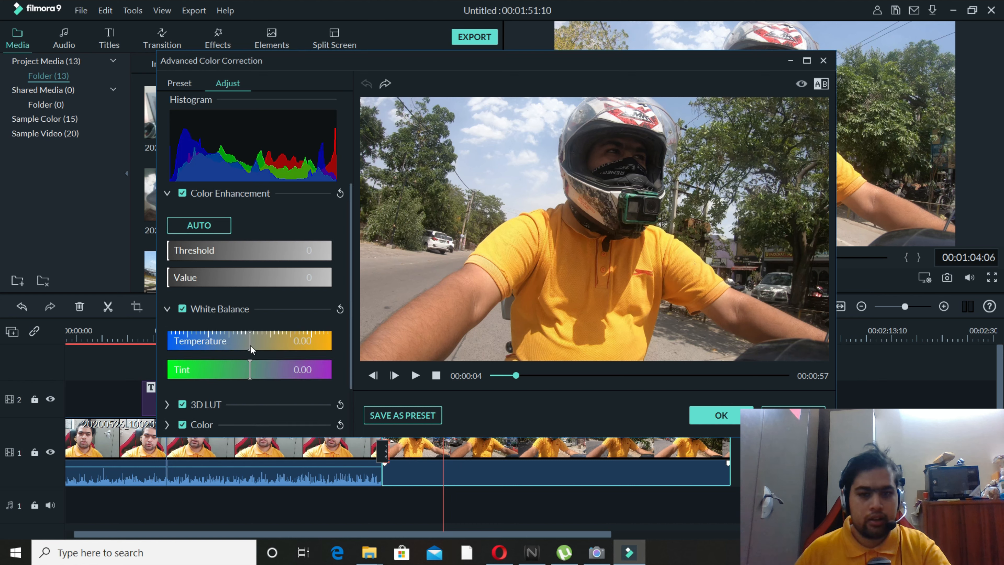
drag(251, 345, 291, 344)
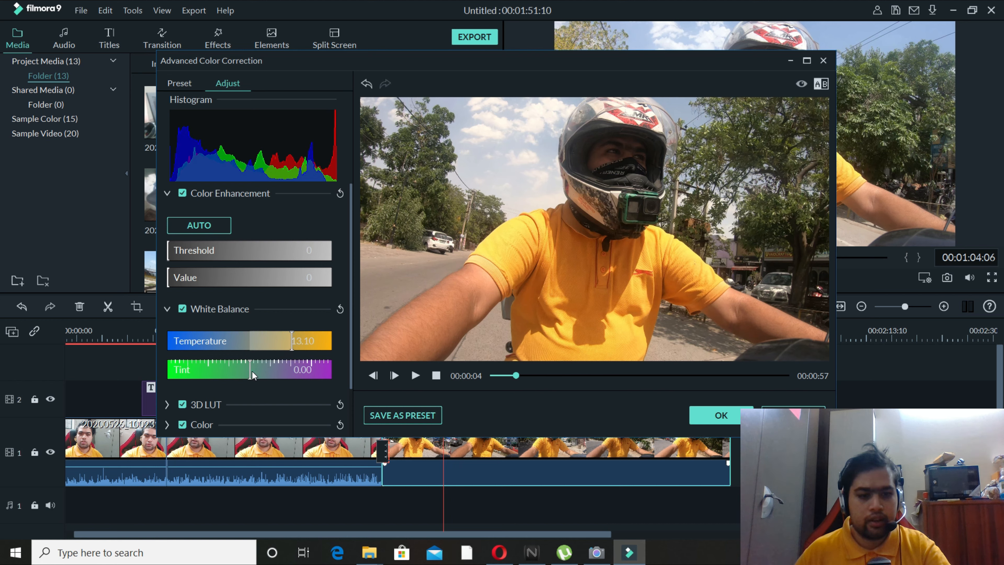
drag(251, 373, 294, 373)
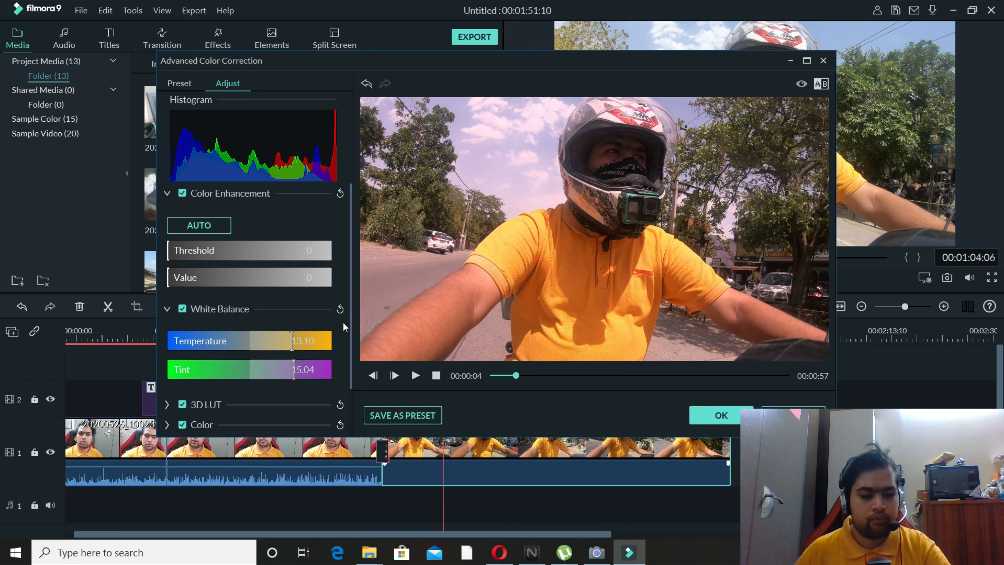
key(ctrl+z)
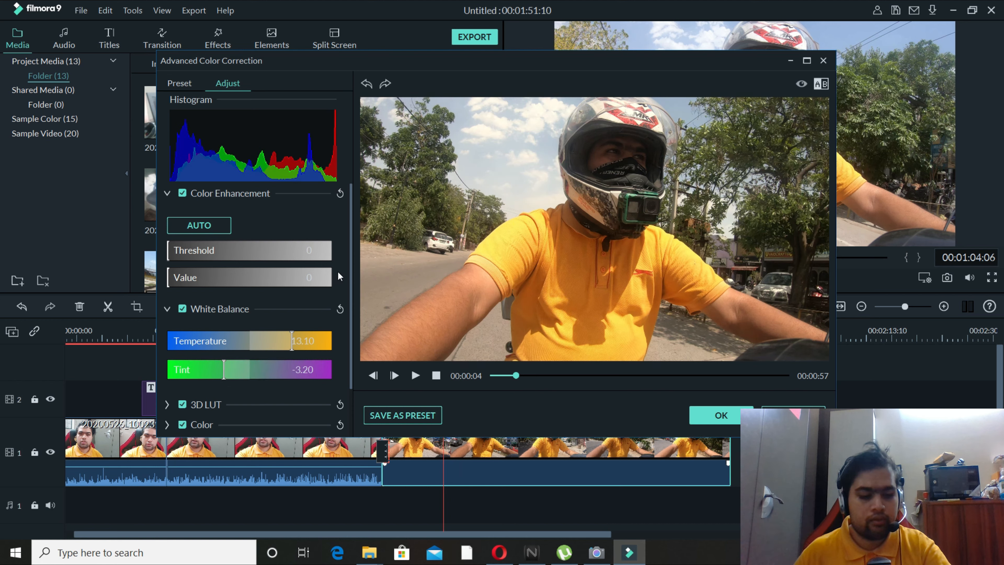
key(ctrl+z)
key(ctrl+z)
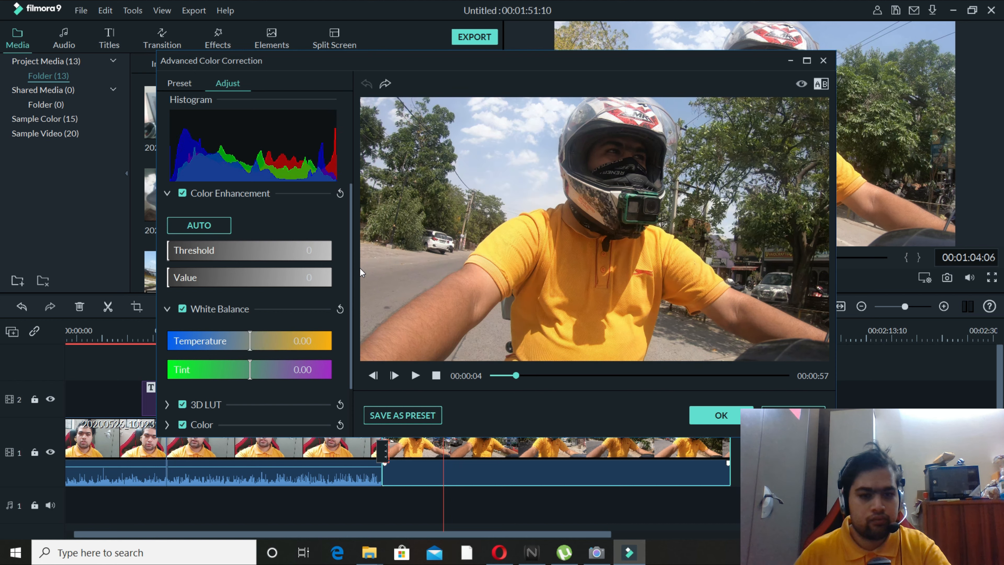
In the Color adjustments, set exposure to -12, brightness to 8 and contrast to 53.
drag(351, 284, 350, 338)
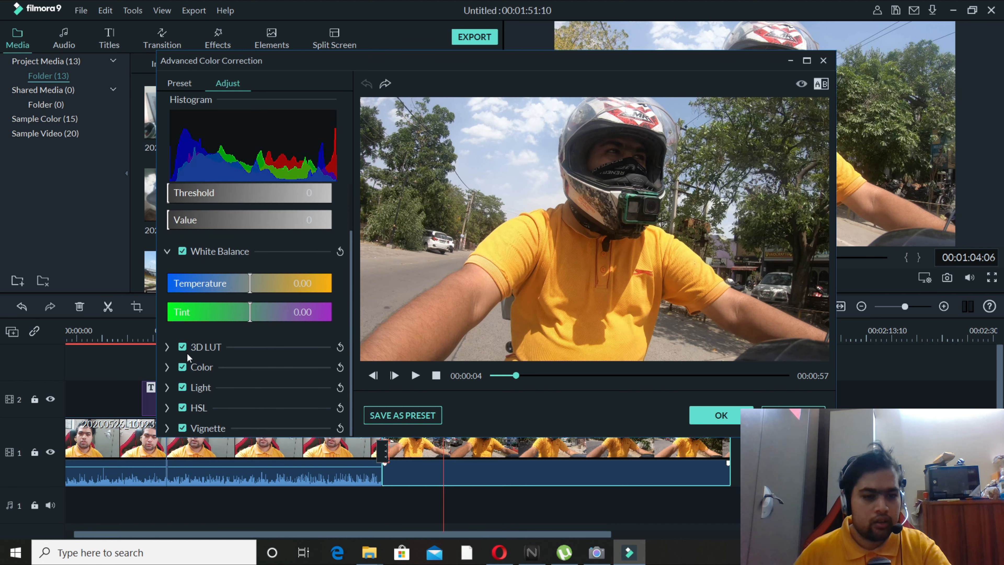
click(166, 367)
scroll(253, 362, down, 3)
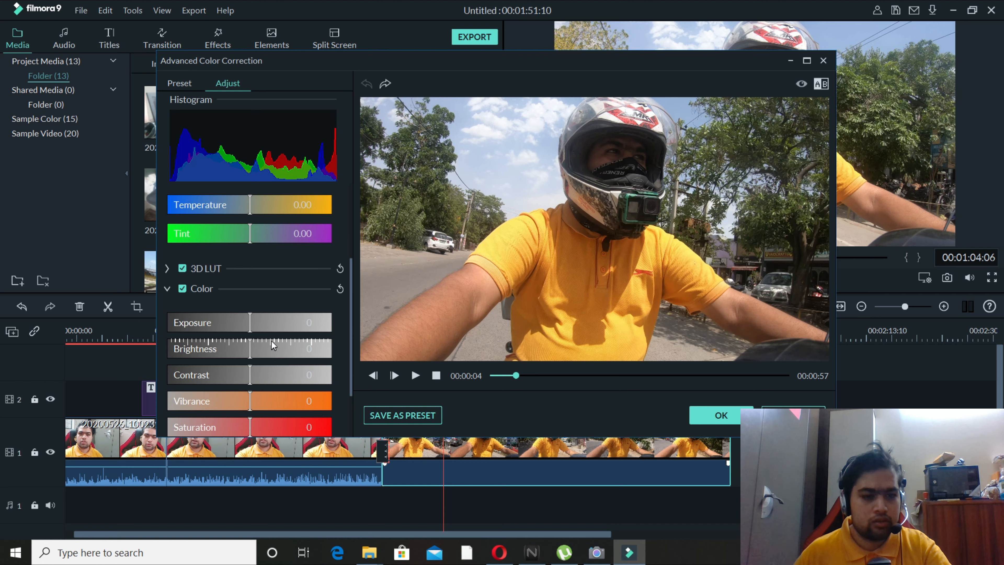
drag(253, 287, 294, 351)
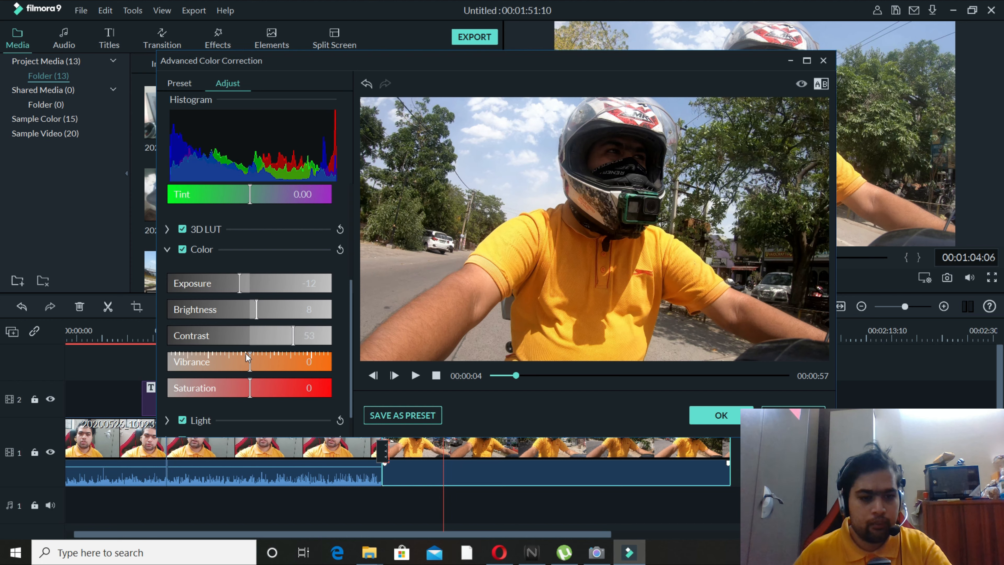
Raise the clip's vibrance to 35 and its saturation to 41.
drag(246, 359, 280, 355)
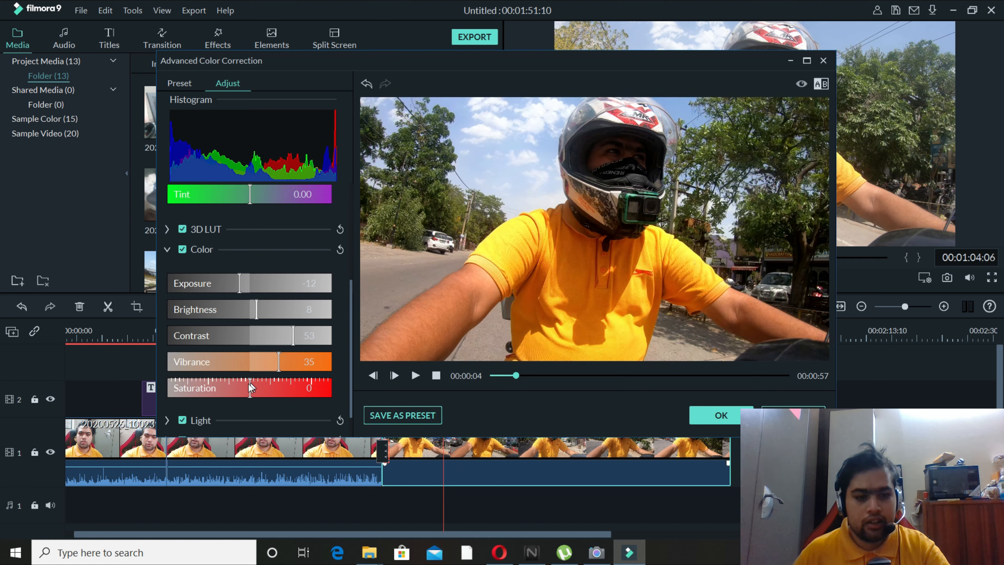
drag(249, 390, 289, 396)
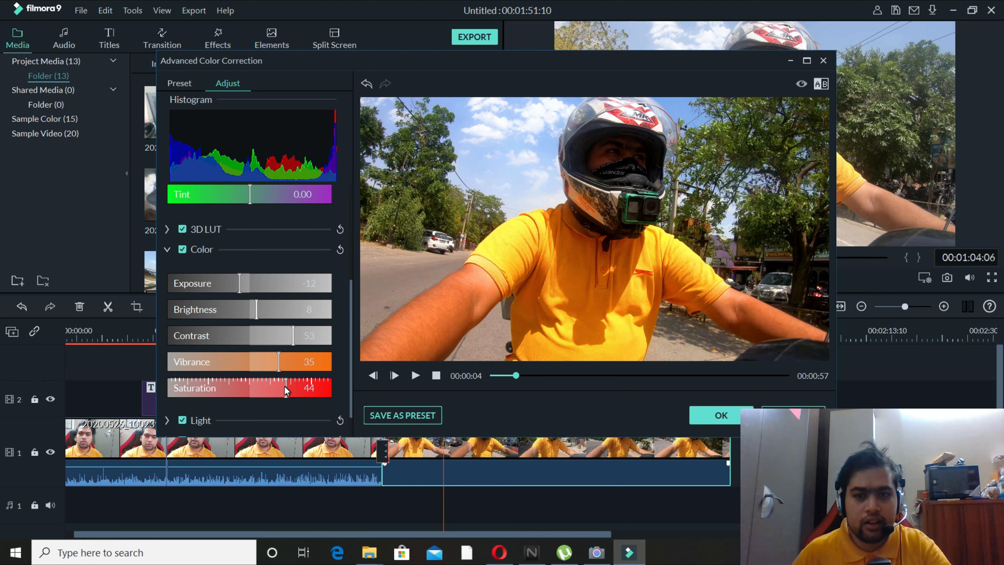
mouse_move(283, 387)
mouse_down()
mouse_move(223, 400)
mouse_move(165, 391)
mouse_move(284, 388)
mouse_up()
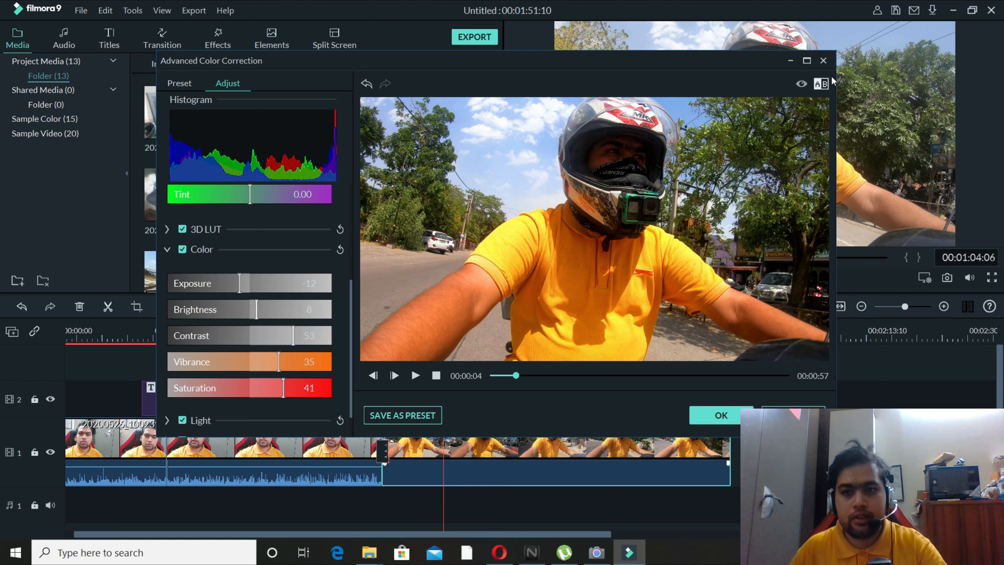
Play the before/after comparison in Side by Side View and apply the color correction to the clip.
click(820, 86)
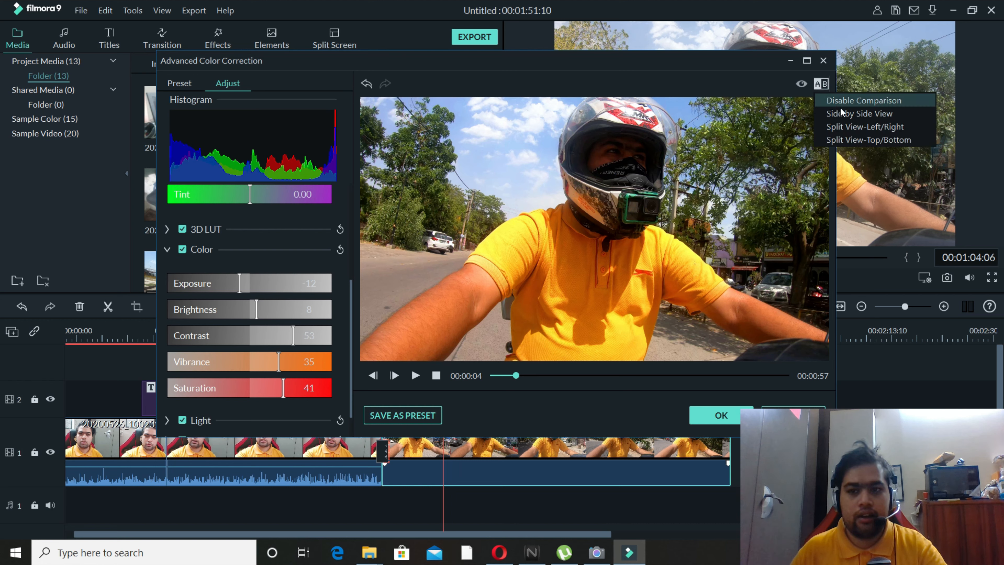
click(868, 114)
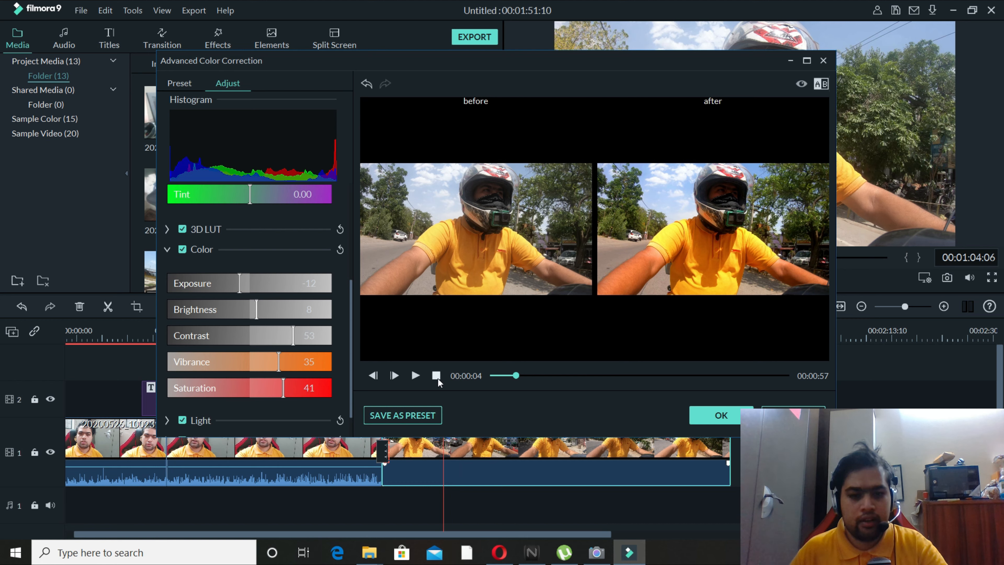
click(415, 375)
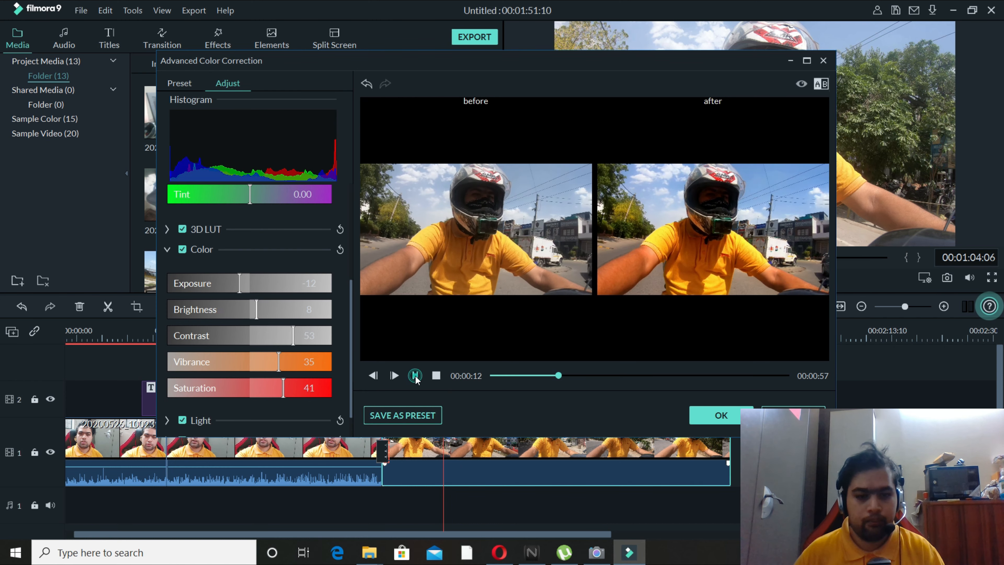
click(416, 378)
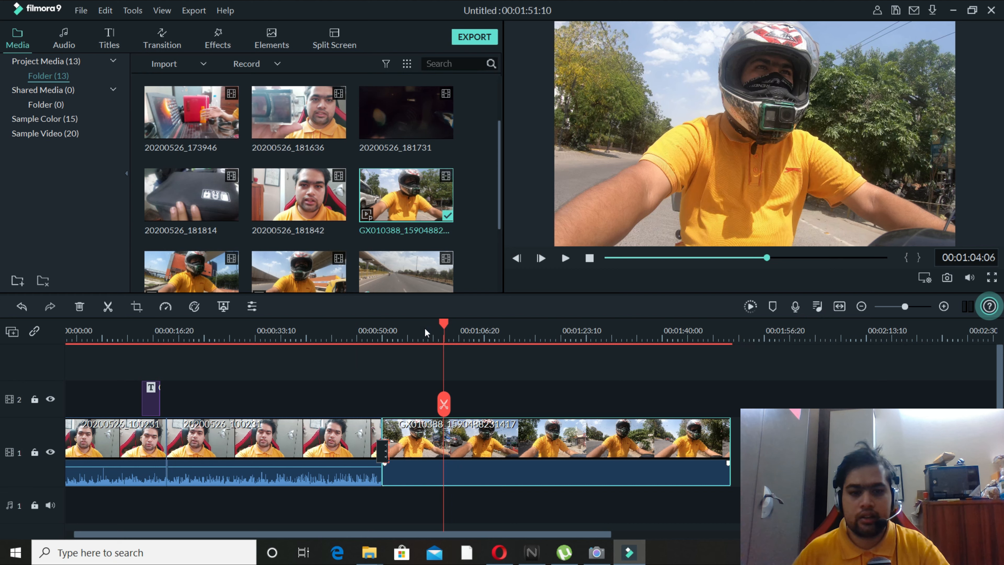
Play the color-corrected clip on the timeline from 00:01:01:00 and return the playhead to 00:00:57:11.
drag(445, 324, 425, 323)
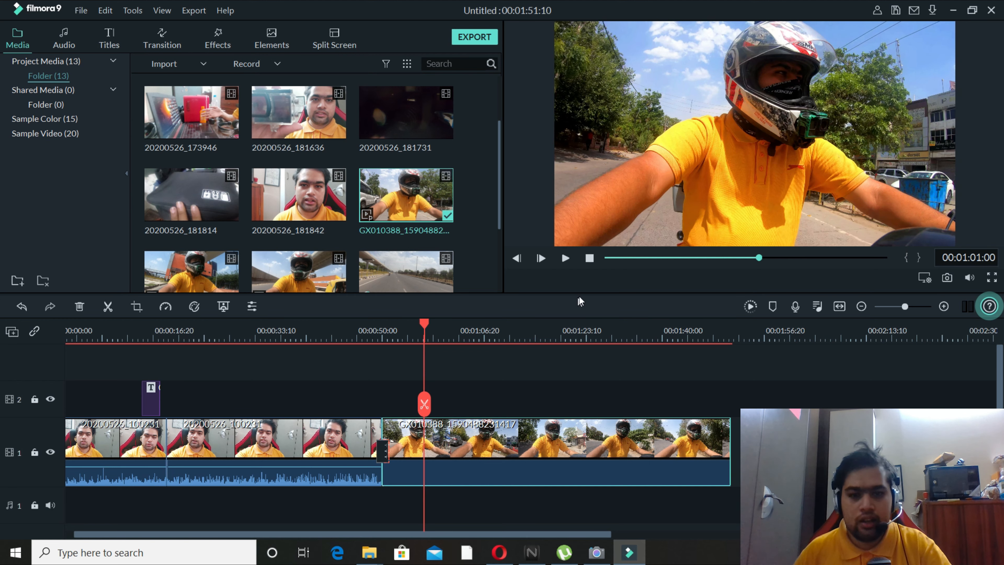
click(567, 258)
drag(464, 325, 403, 341)
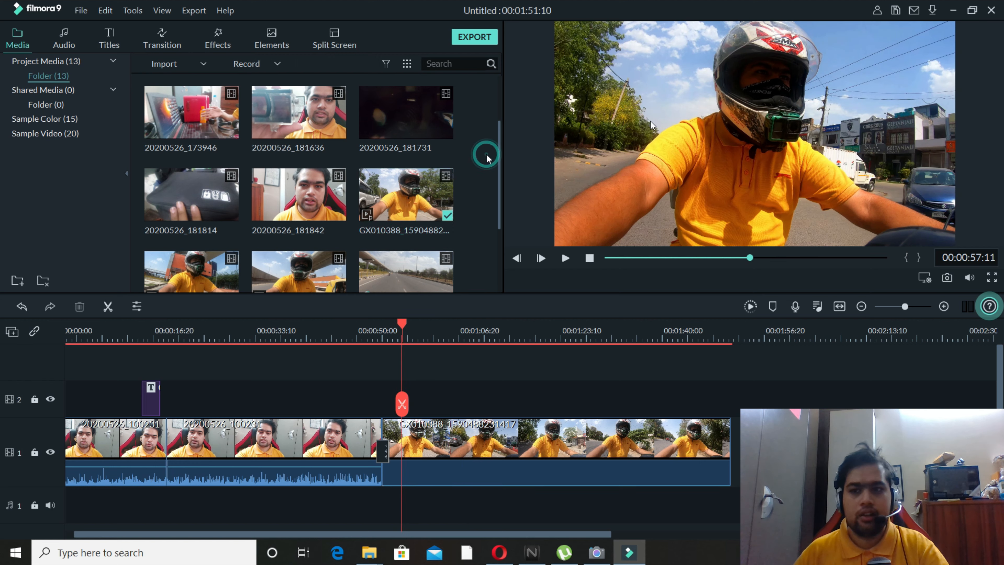
Minimize the video editor, switch to the Opera browser and open YouTube.
click(955, 14)
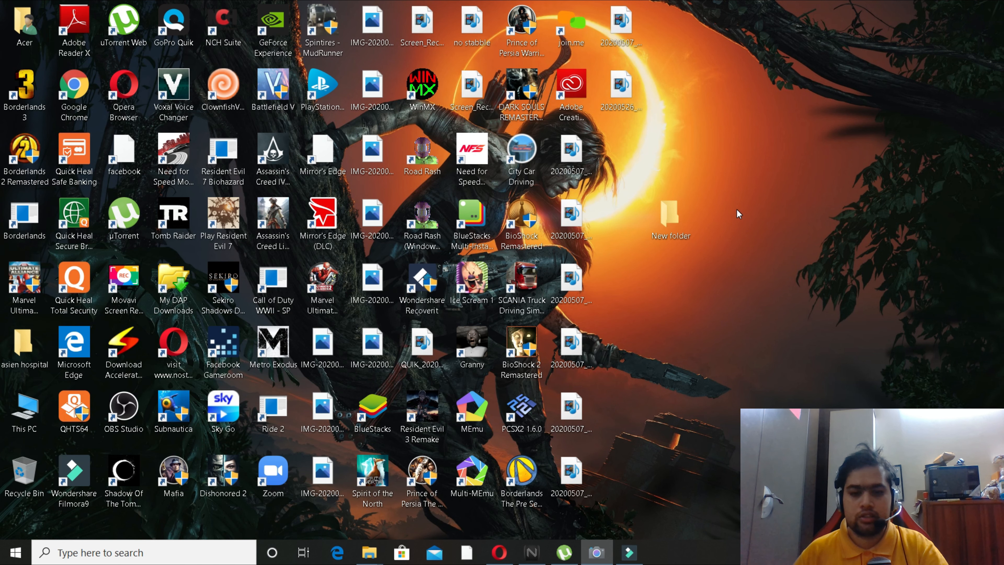
click(500, 553)
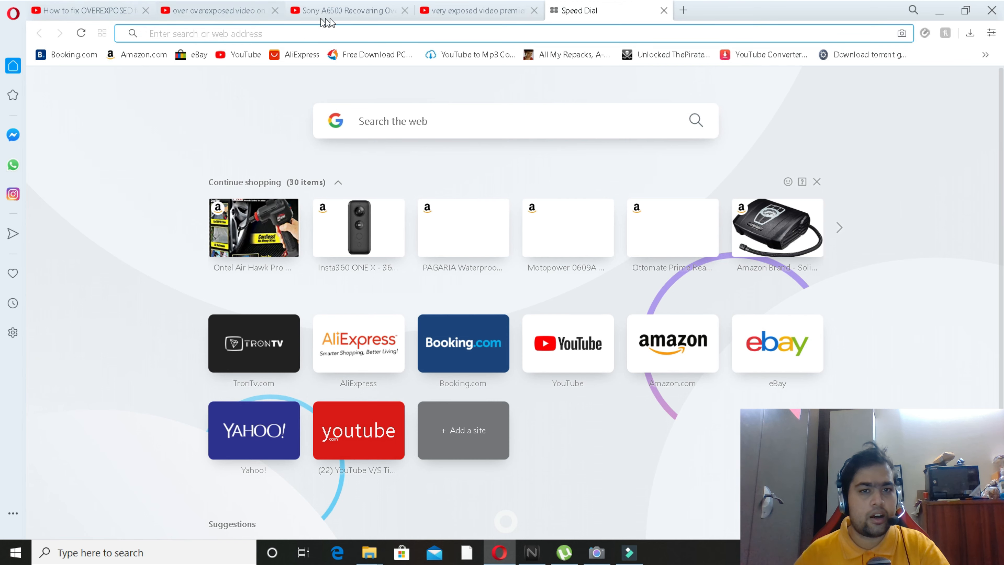
click(568, 395)
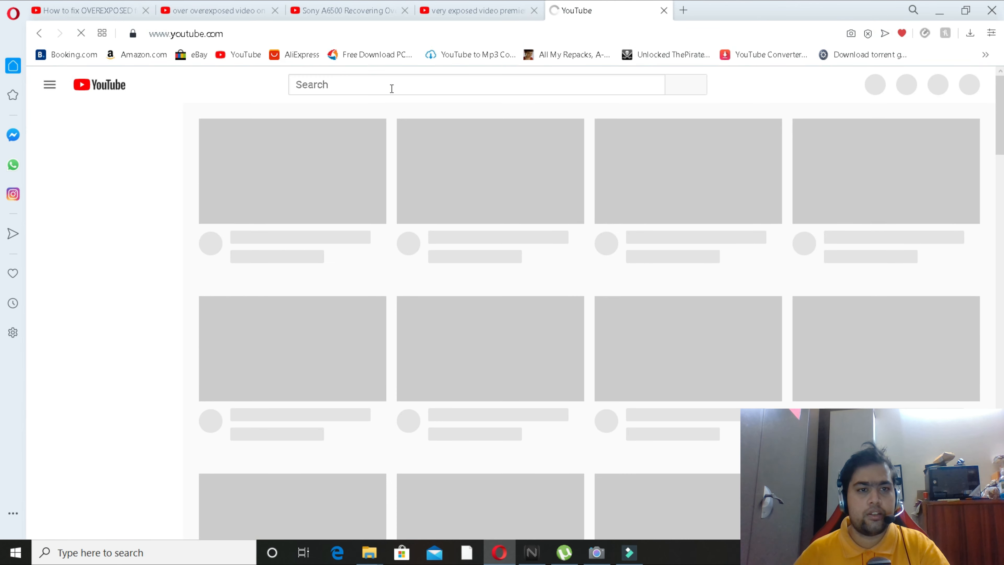
Search YouTube for "ncs hindi songs" and open the HINDI NCS channel in a new tab.
click(391, 87)
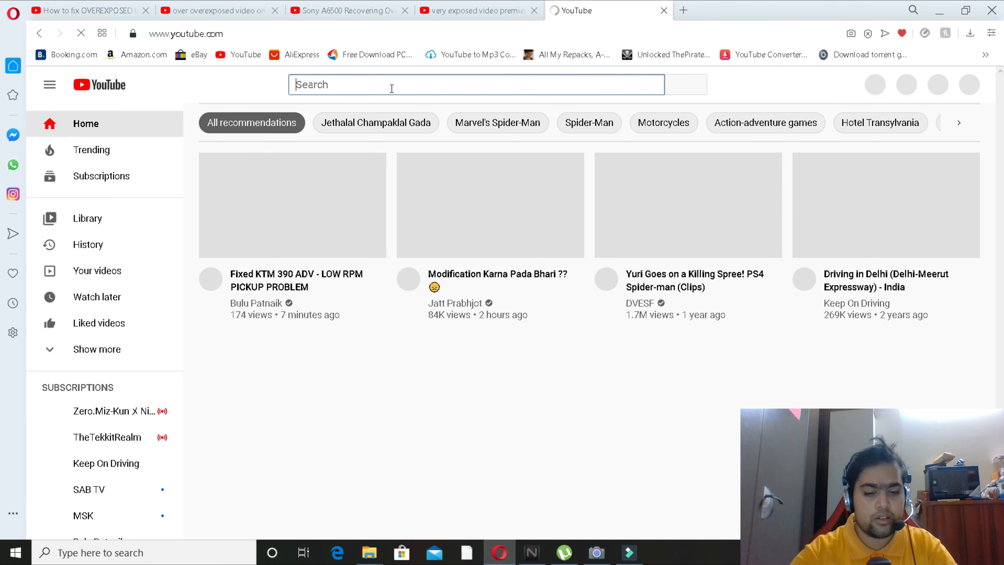
text(ncs)
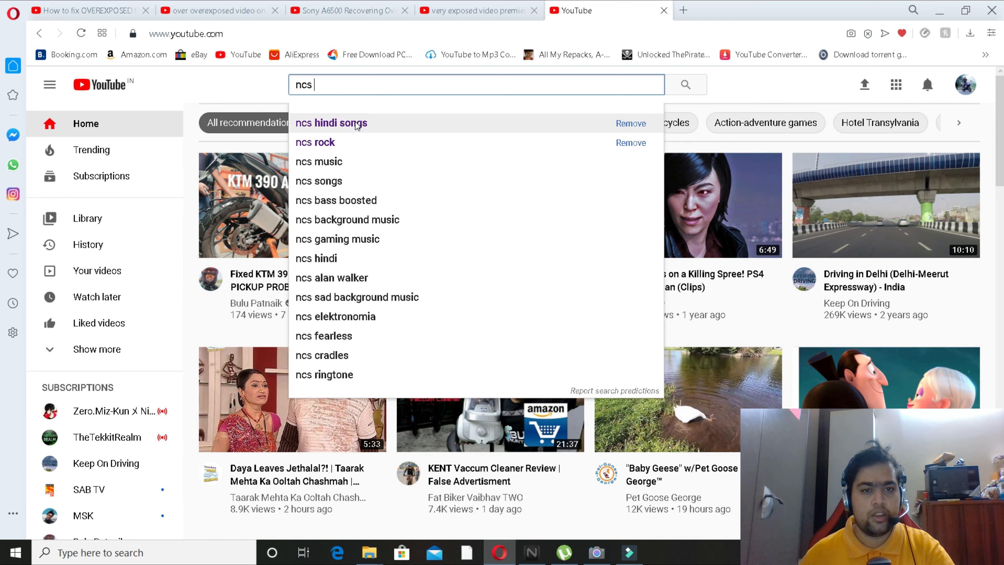
click(383, 120)
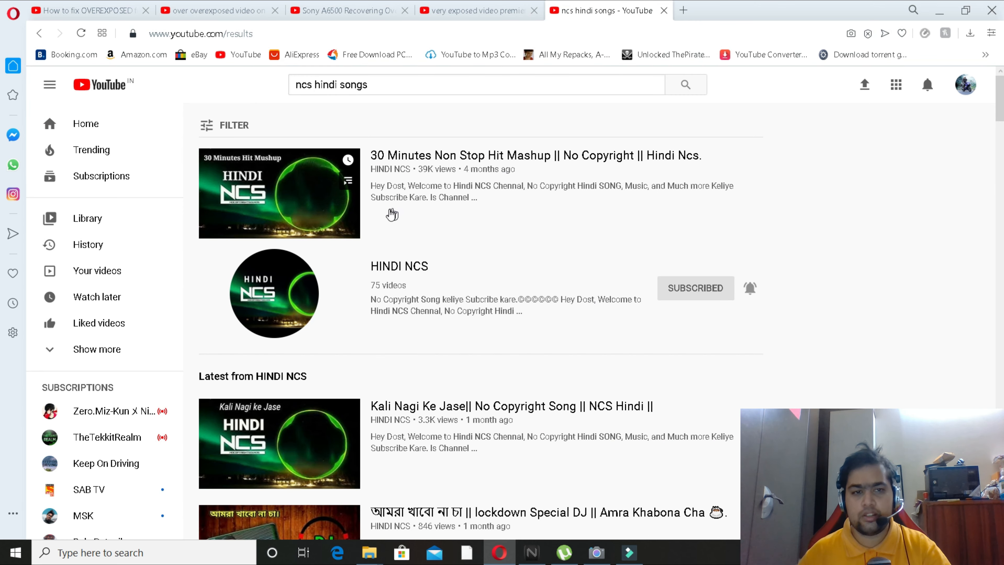
right_click(407, 262)
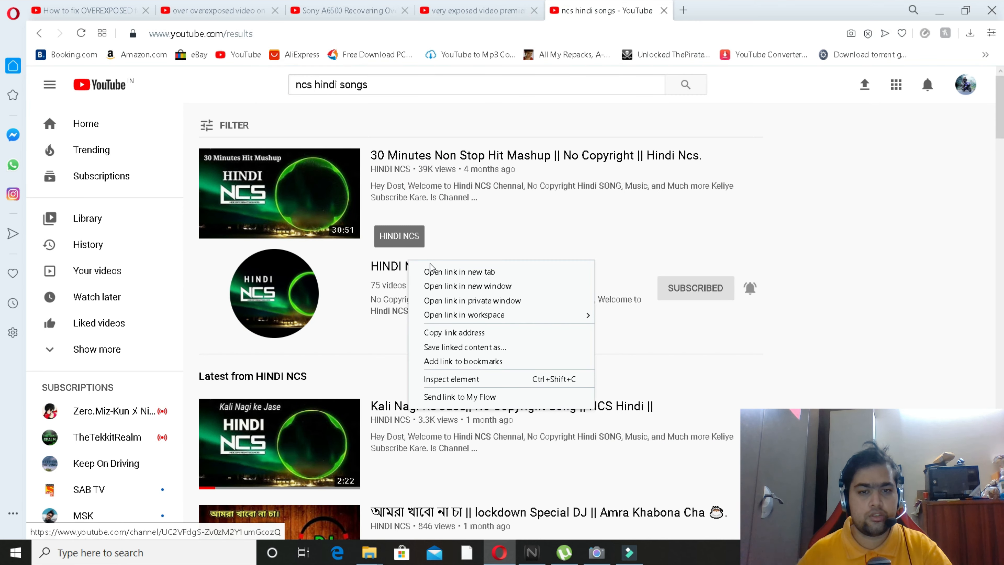
click(442, 272)
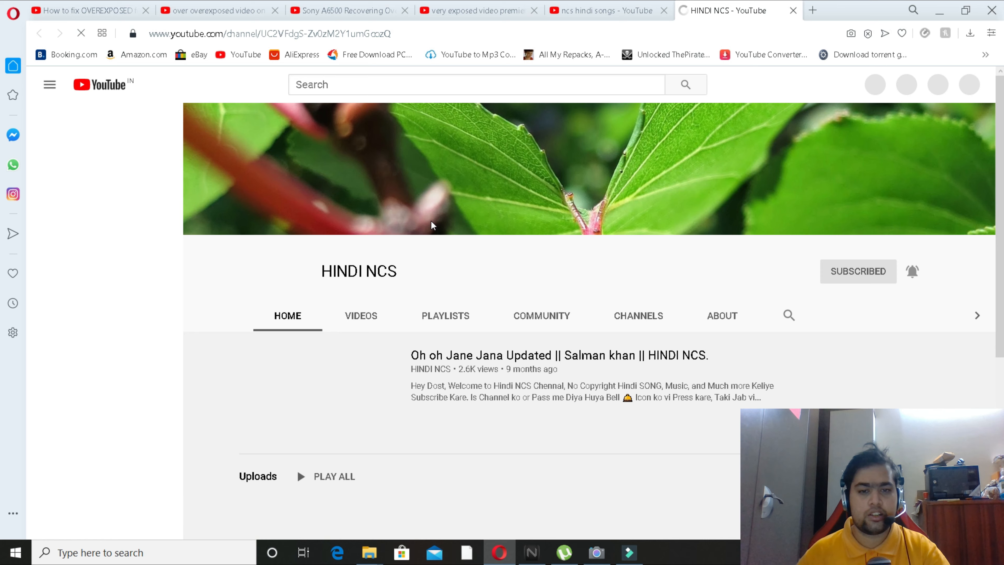
Open "Kali Nagi Ke Jase" from the HINDI NCS uploads and preview the song at about 0:15 and a little further on.
scroll(419, 263, down, 3)
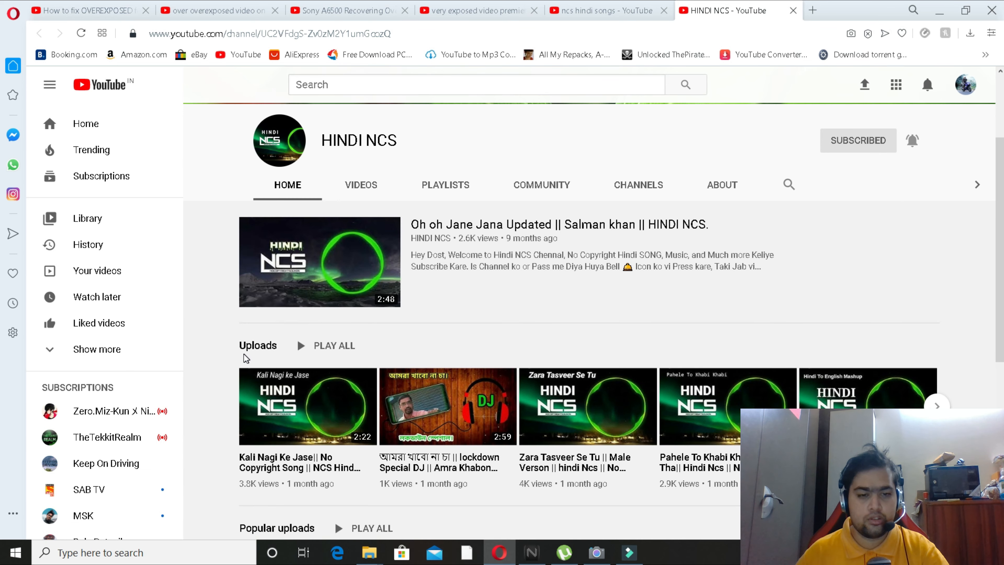
scroll(233, 387, down, 2)
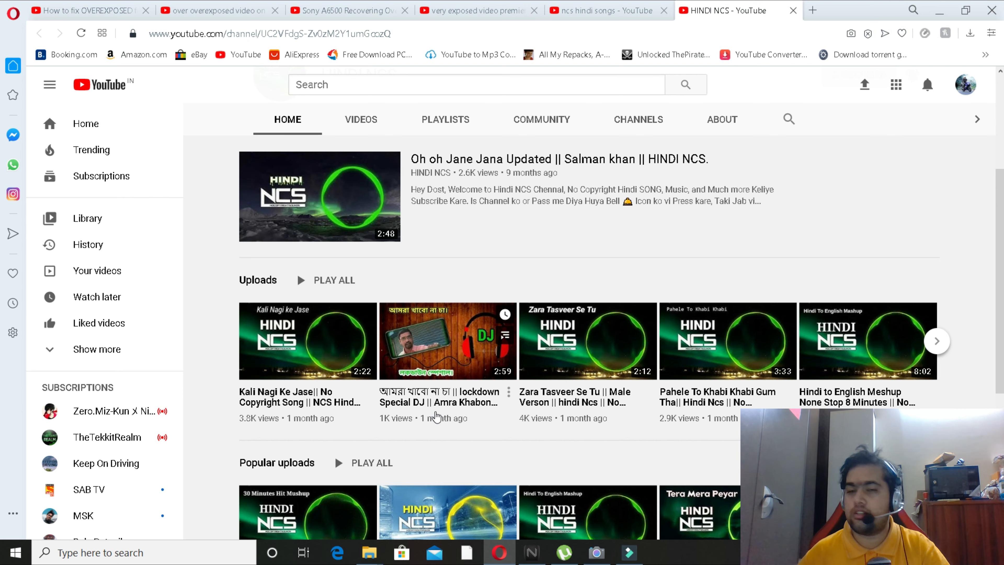
click(299, 400)
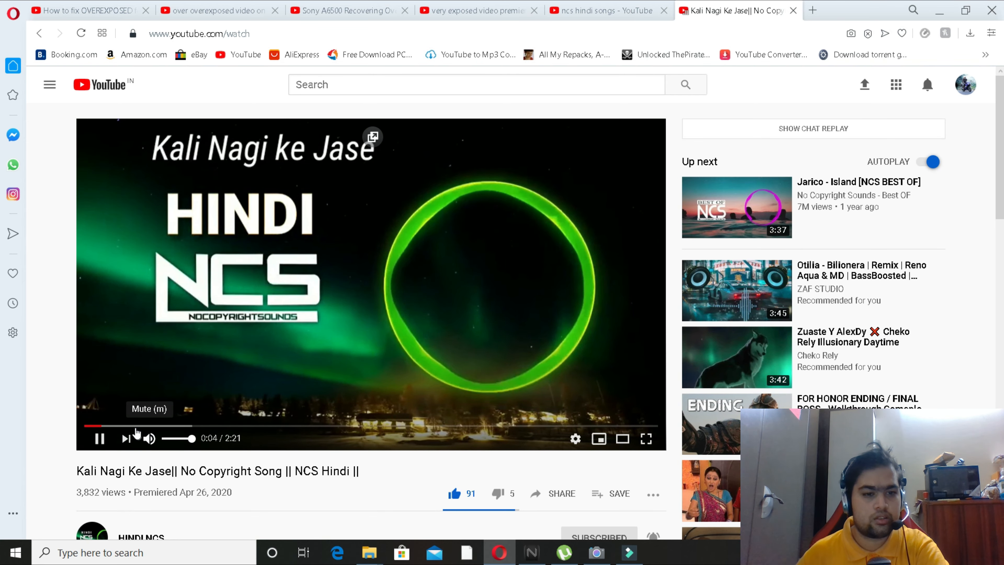
click(145, 426)
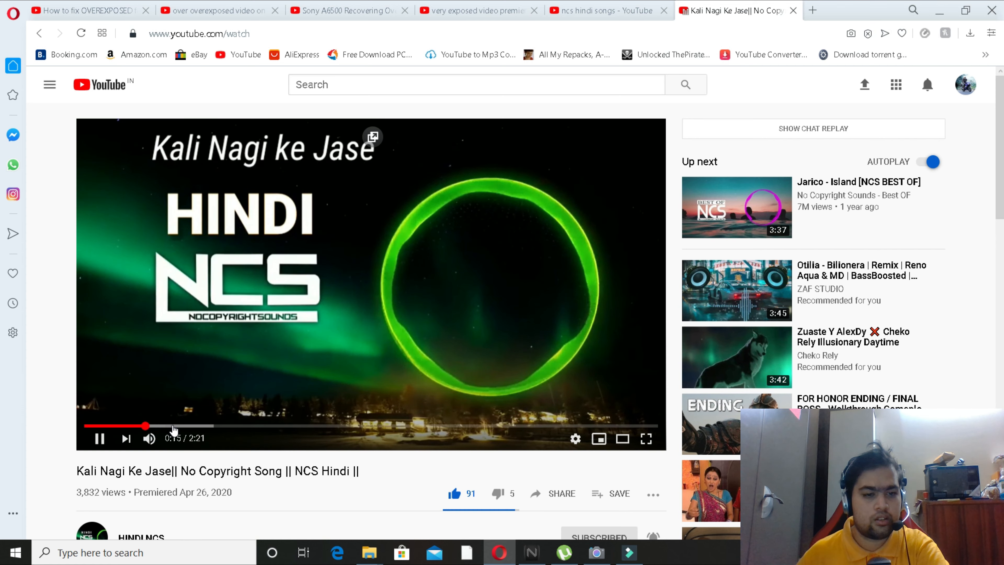
click(196, 426)
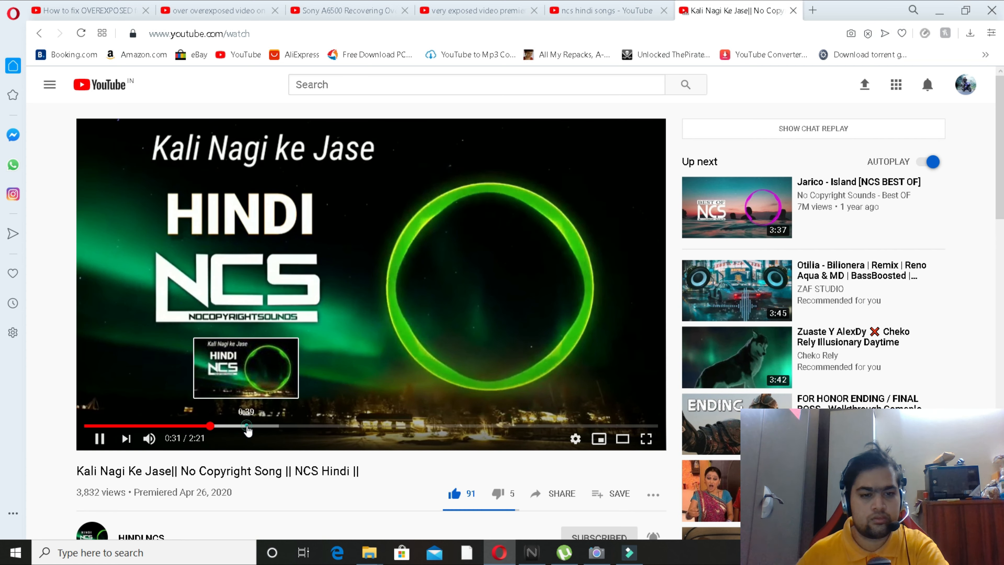
Search YouTube for "ncs" and open the NoCopyrightSounds channel's list of videos.
click(382, 84)
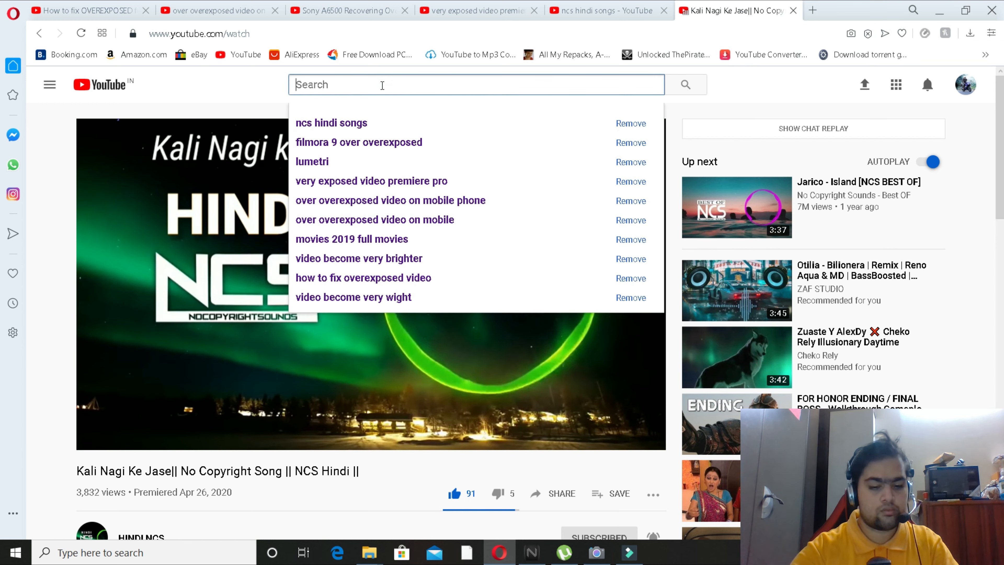
text(ncs)
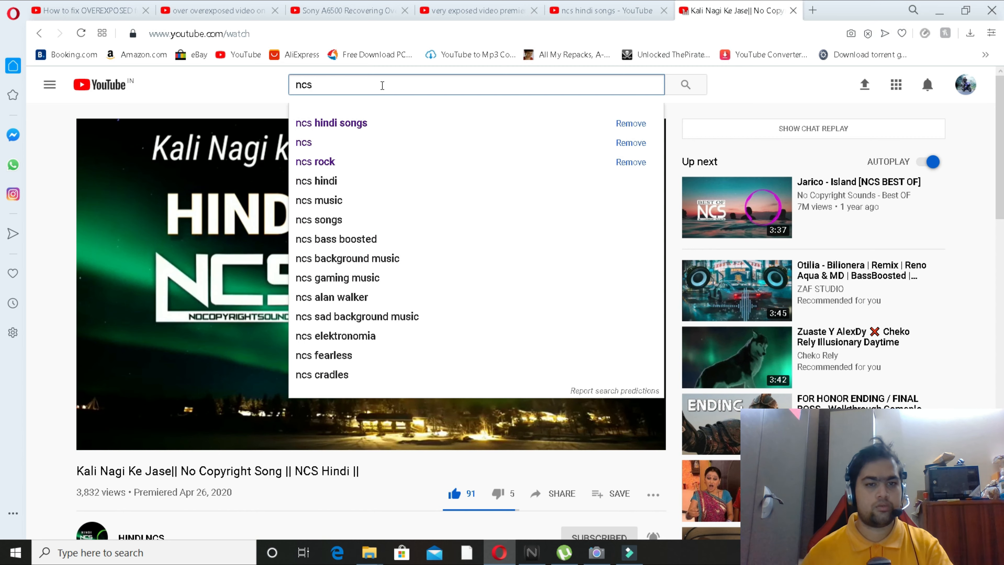
click(342, 143)
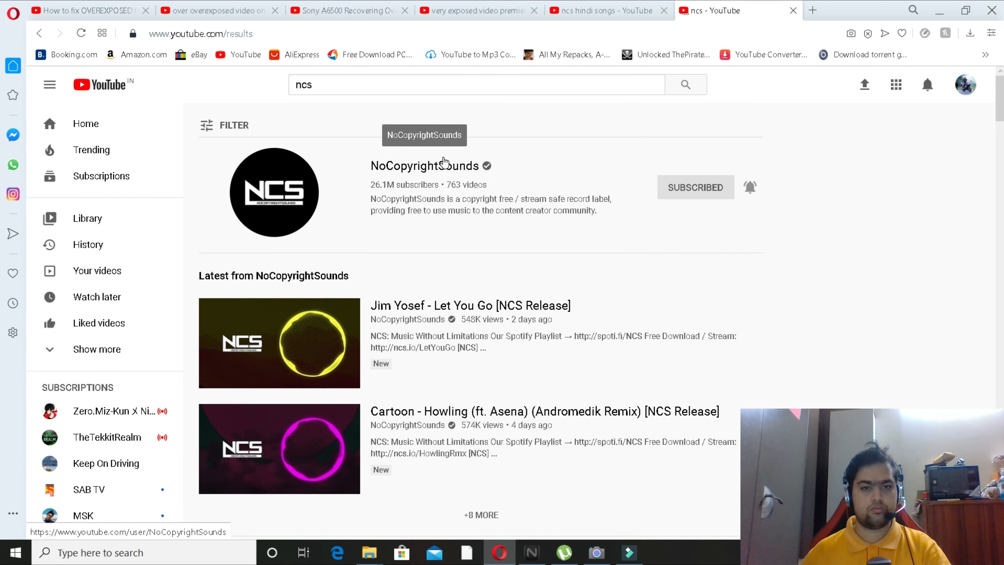
click(439, 165)
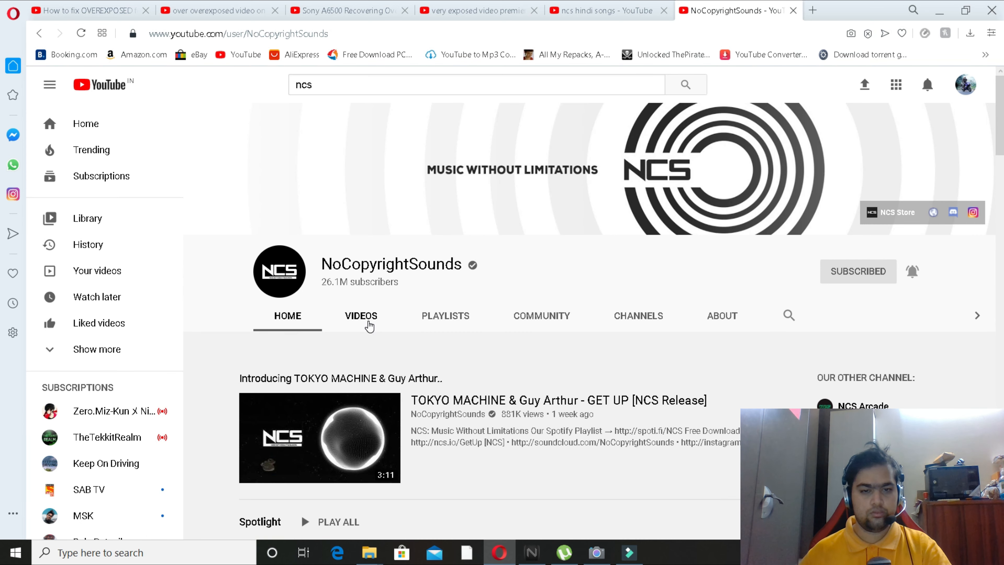
click(369, 323)
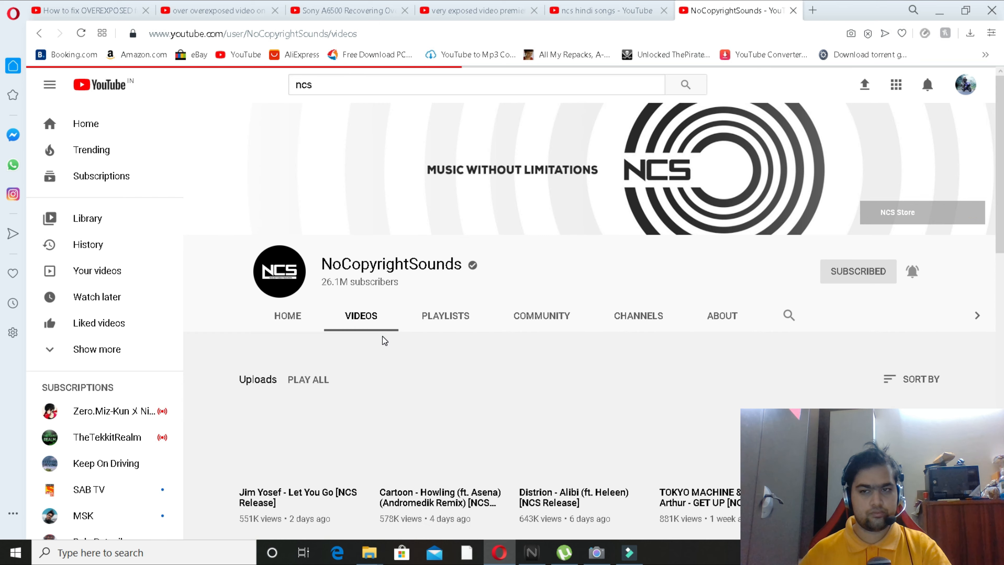
Open "Cartoon - Howling", "Jim Yosef - Let You Go" and "TOKYO MACHINE & Guy Arthur - GET UP" in separate new tabs.
scroll(382, 336, down, 4)
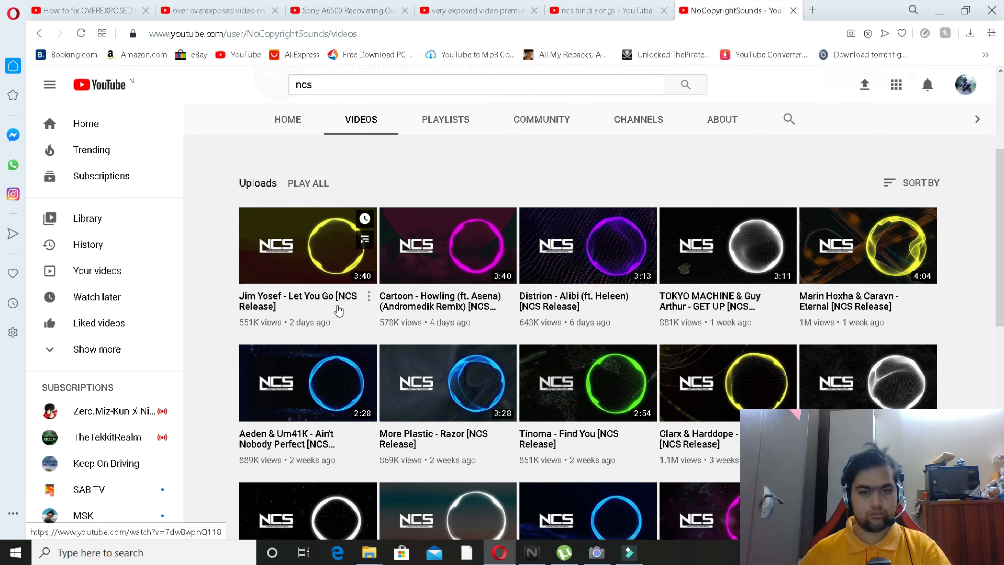
right_click(454, 297)
click(481, 306)
right_click(288, 304)
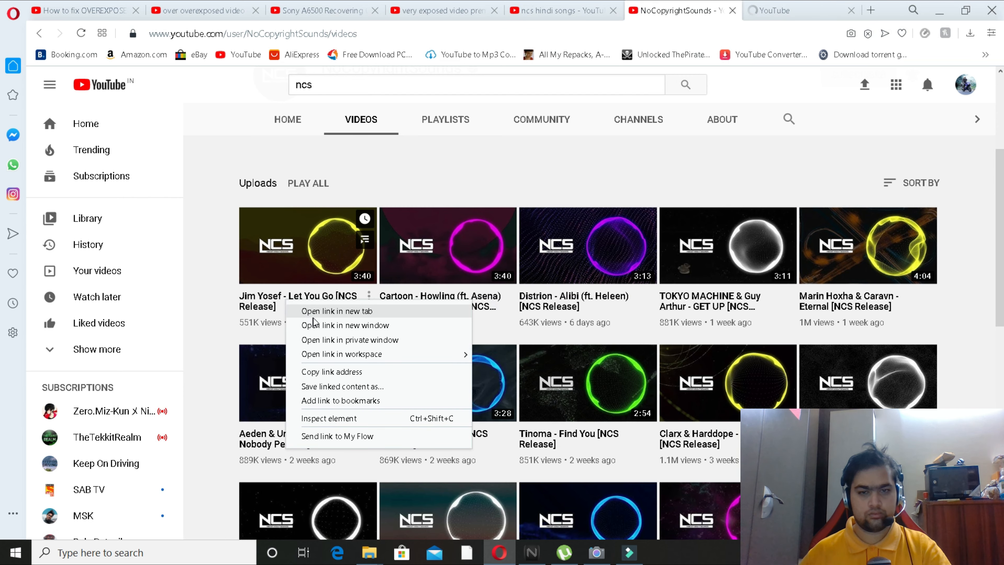
click(314, 323)
right_click(708, 302)
click(721, 321)
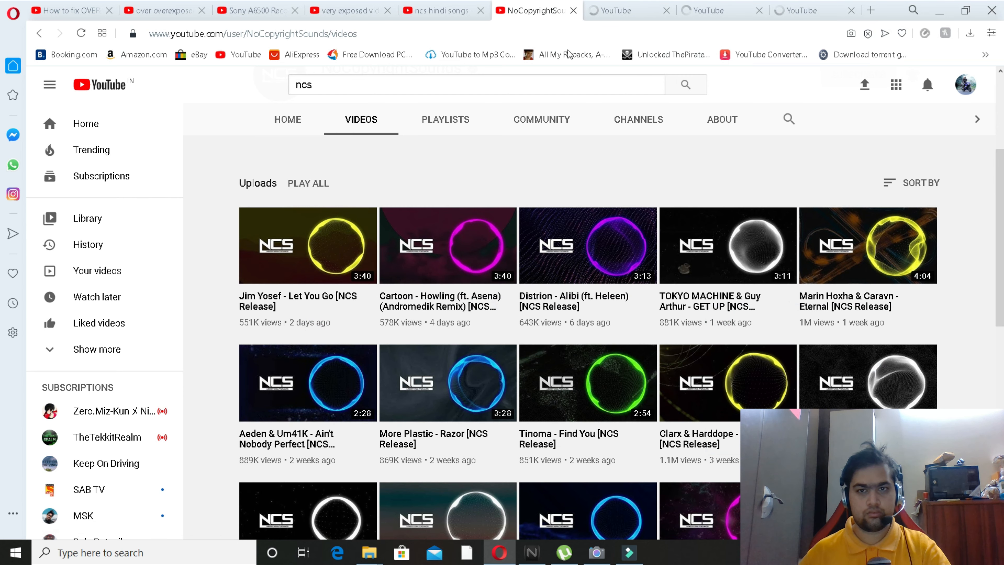
Preview "Cartoon - Howling" from 0:42 and about 1:06, dismiss the overlay ad and pause the song.
key(ctrl+Tab)
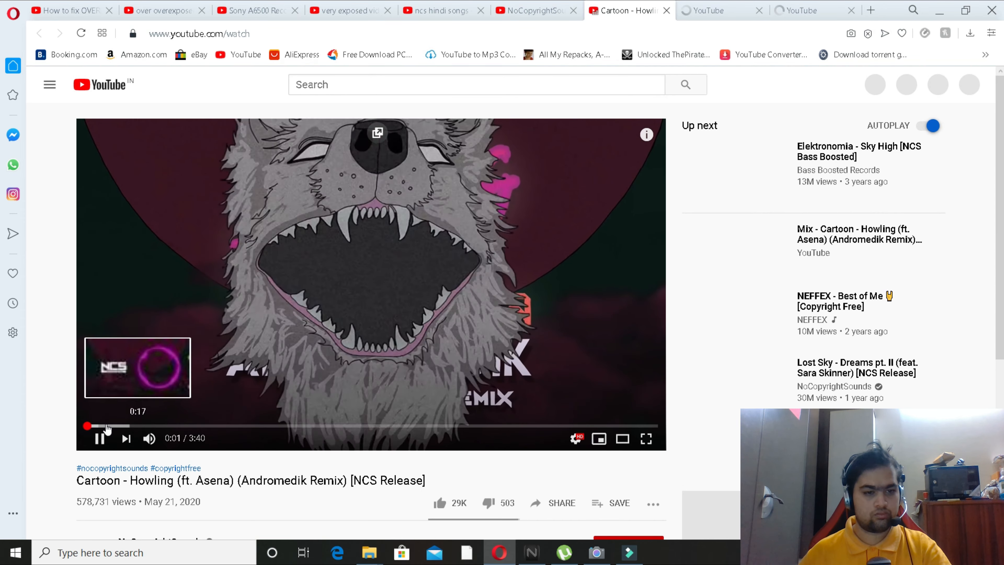
click(195, 426)
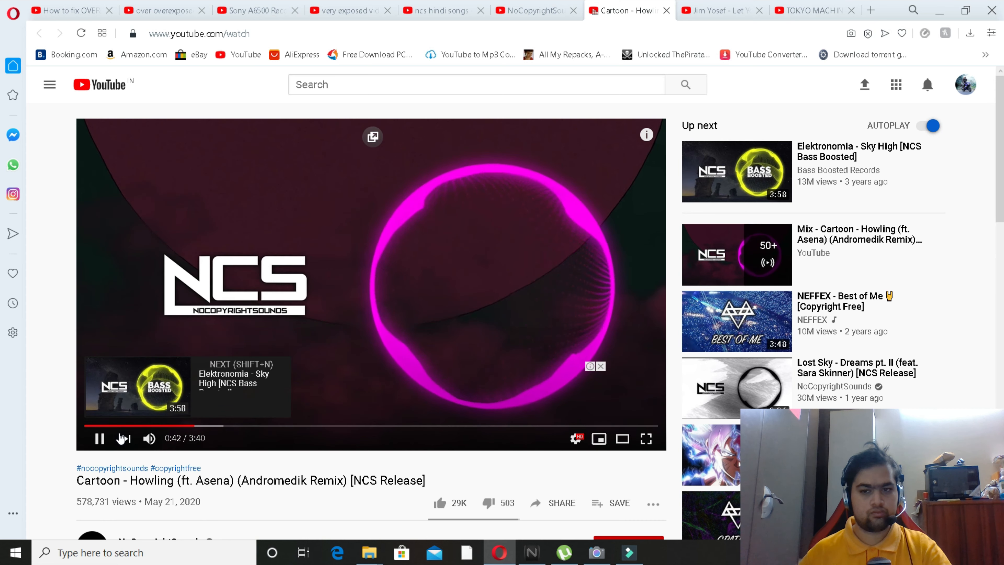
click(258, 426)
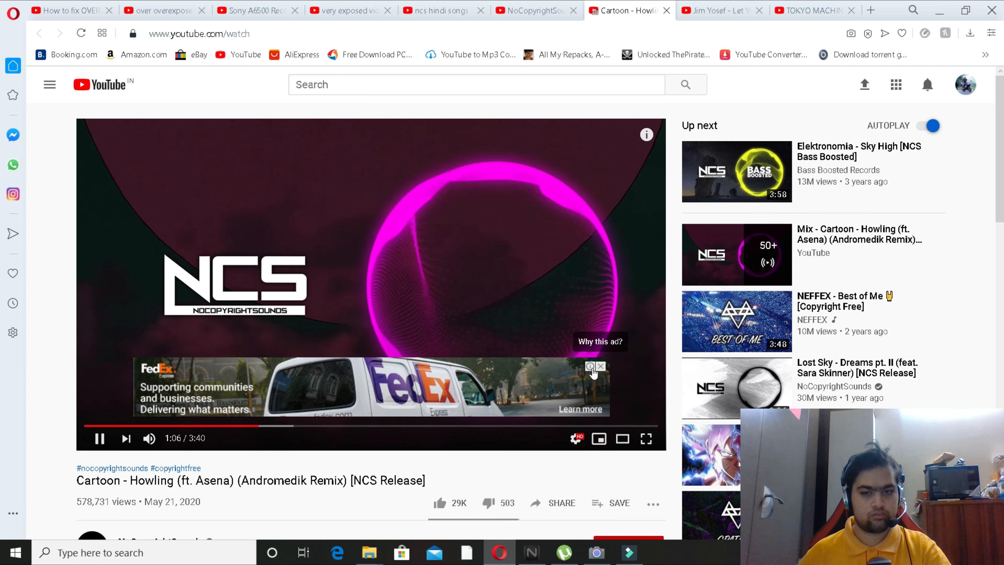
click(601, 367)
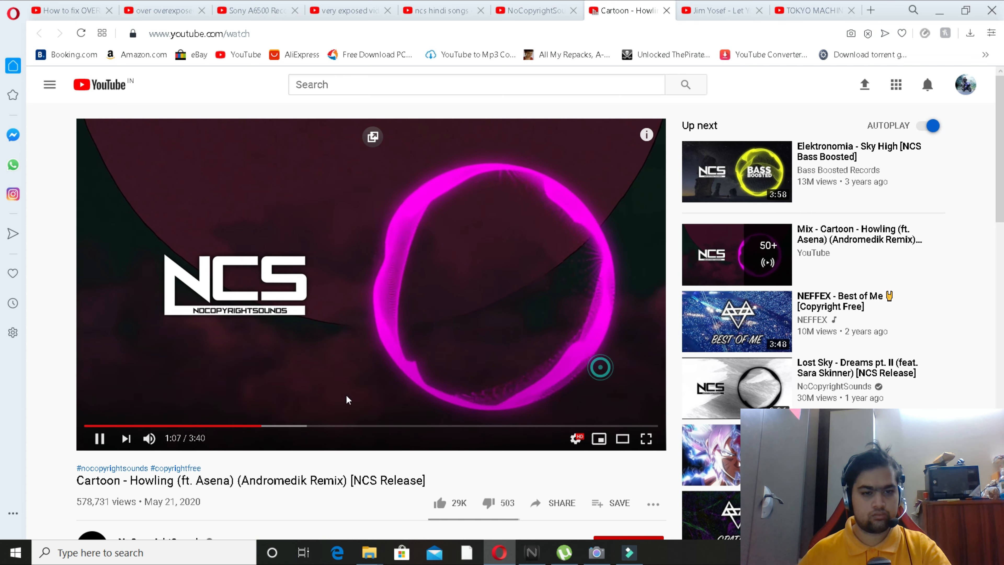
click(106, 446)
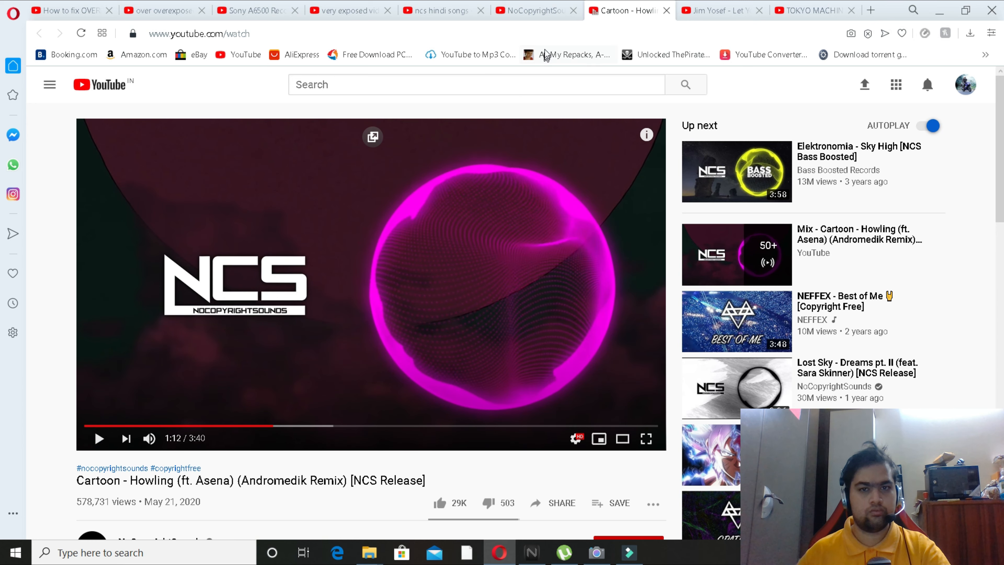
Close the NoCopyrightSounds tab and open the HINDI NCS channel from the "ncs hindi songs" results.
click(534, 12)
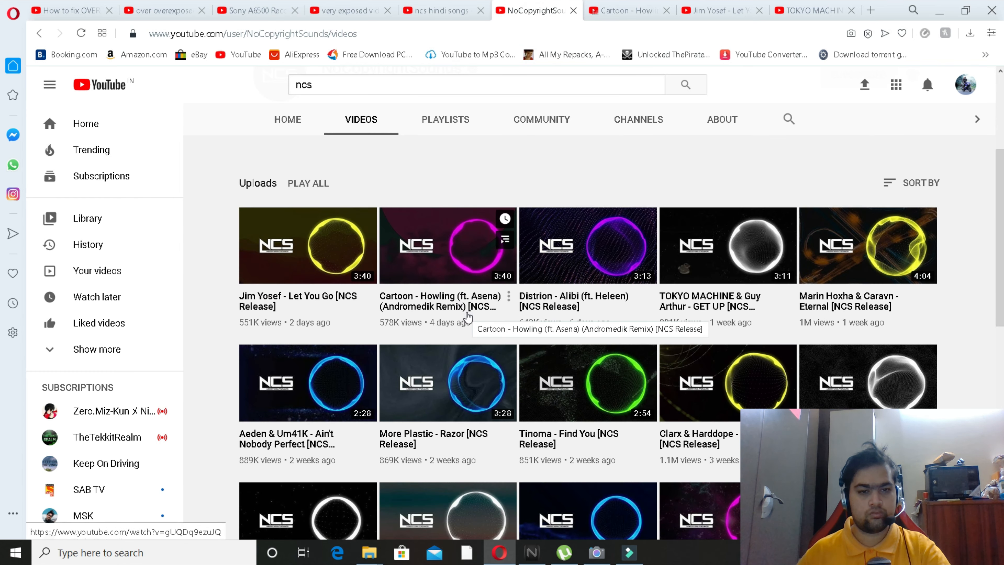
scroll(468, 317, down, 3)
click(574, 11)
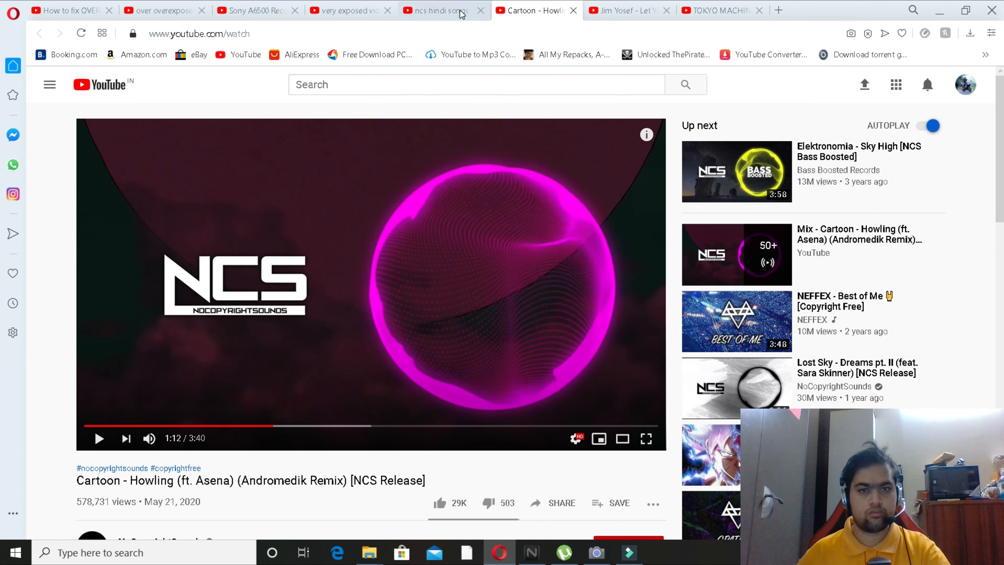
click(460, 14)
click(414, 269)
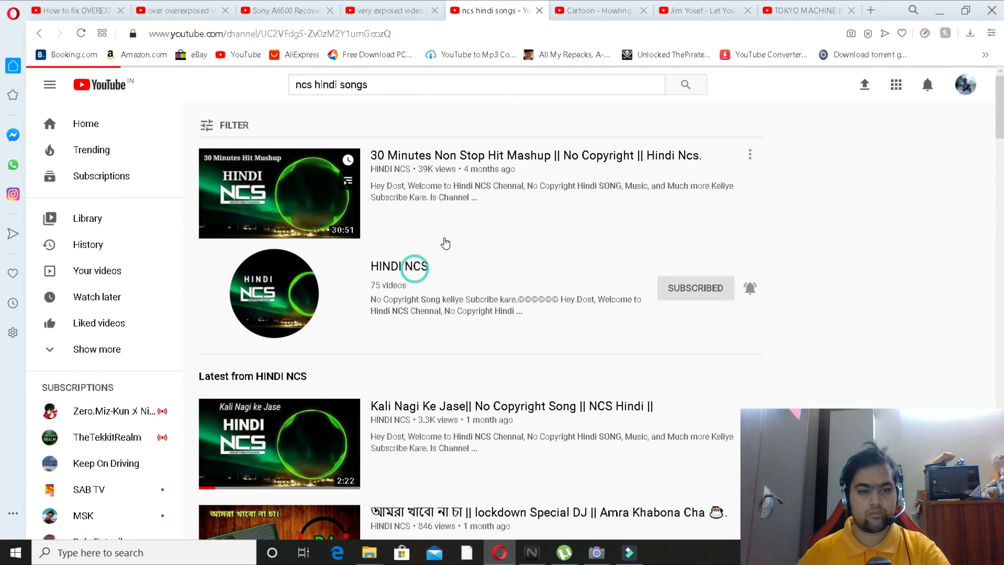
Open "Tera Mera Peyar" from the popular uploads and "Pahele To Khabi Khabi Gum Tha" from the uploads in new tabs.
scroll(455, 261, down, 5)
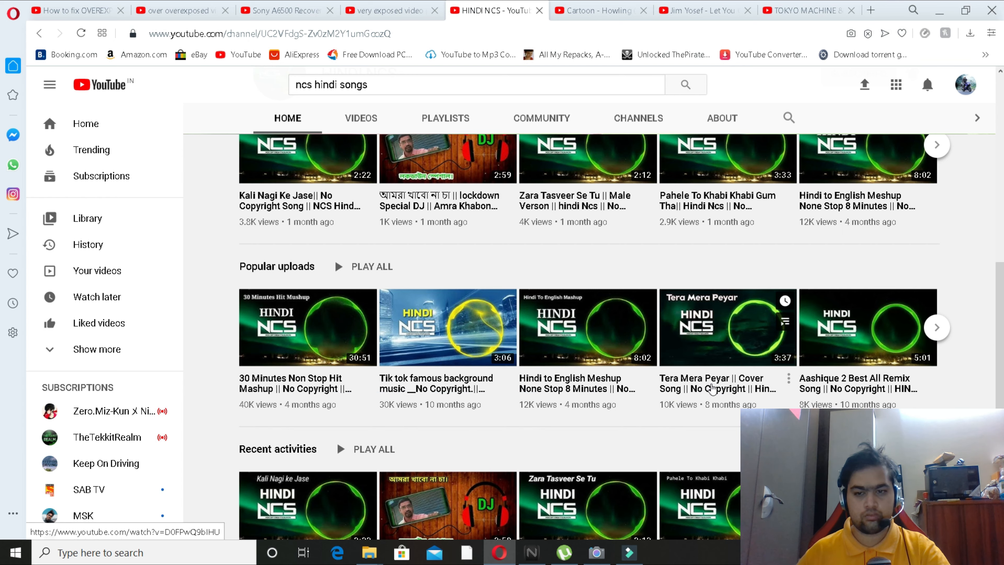
scroll(747, 390, up, 2)
right_click(704, 464)
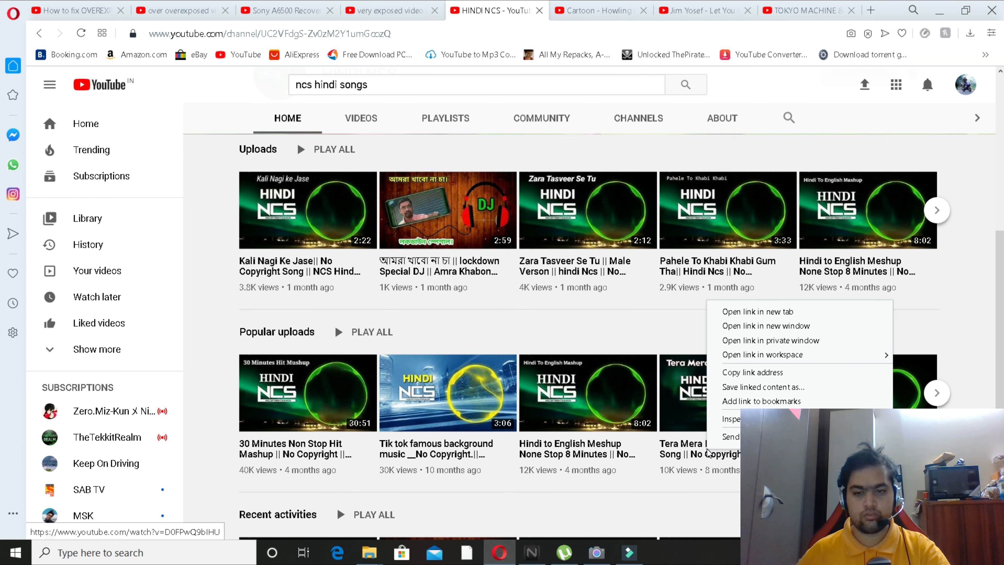
click(732, 316)
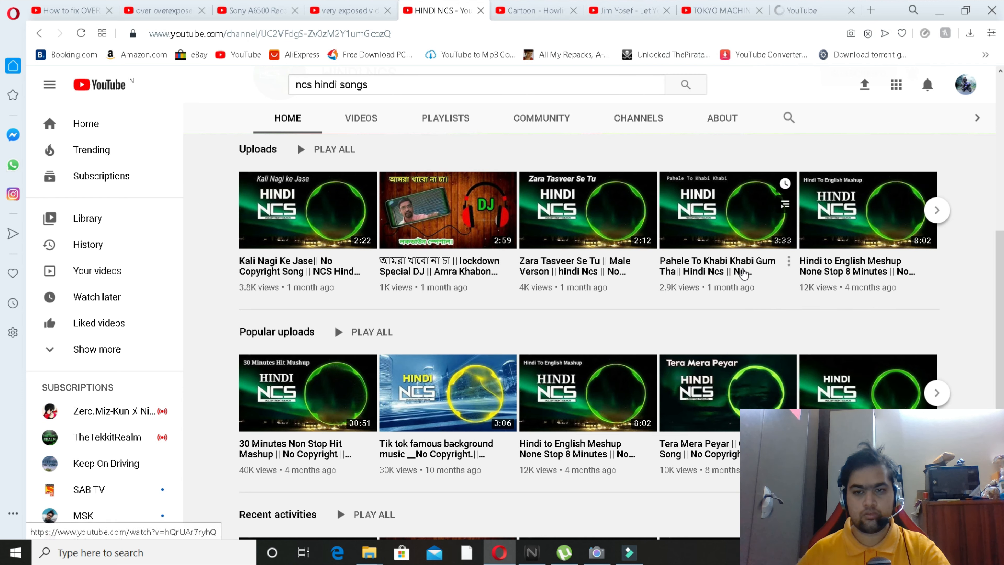
right_click(716, 270)
click(728, 279)
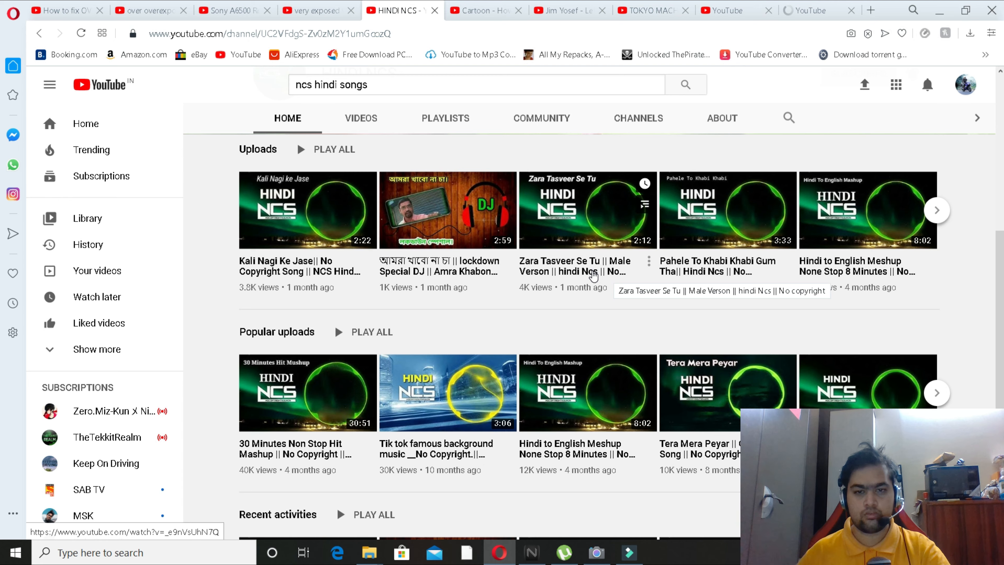
scroll(593, 275, down, 4)
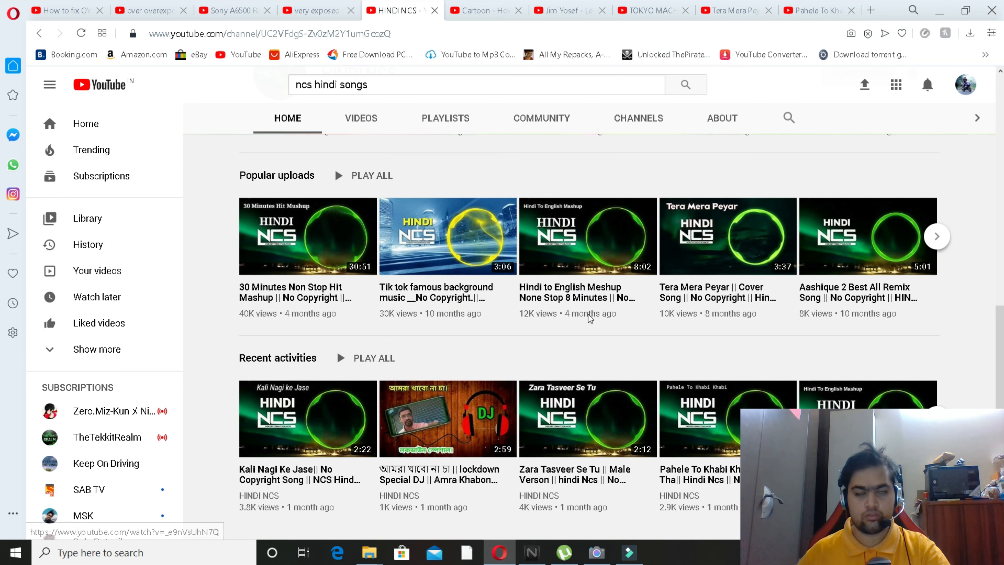
Close the "Cartoon - Howling" tab to preview "Jim Yosef - Let You Go" from 0:21, and switch back to Filmora9.
click(486, 10)
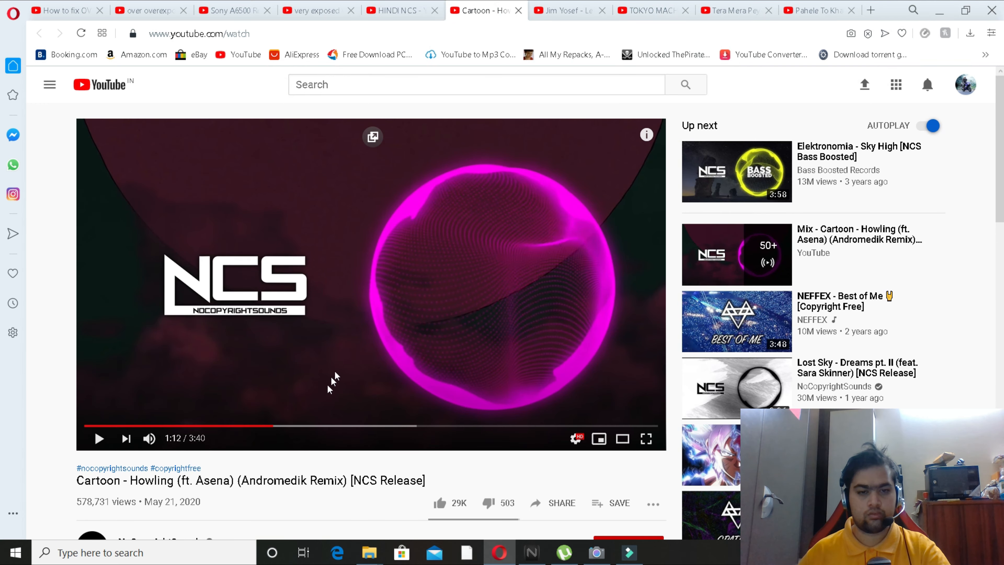
click(518, 11)
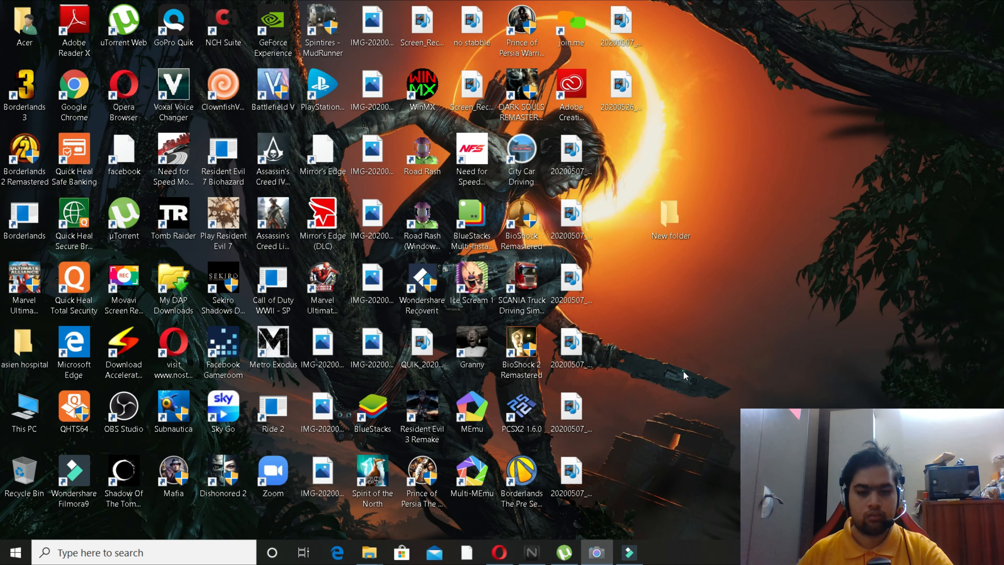
click(630, 552)
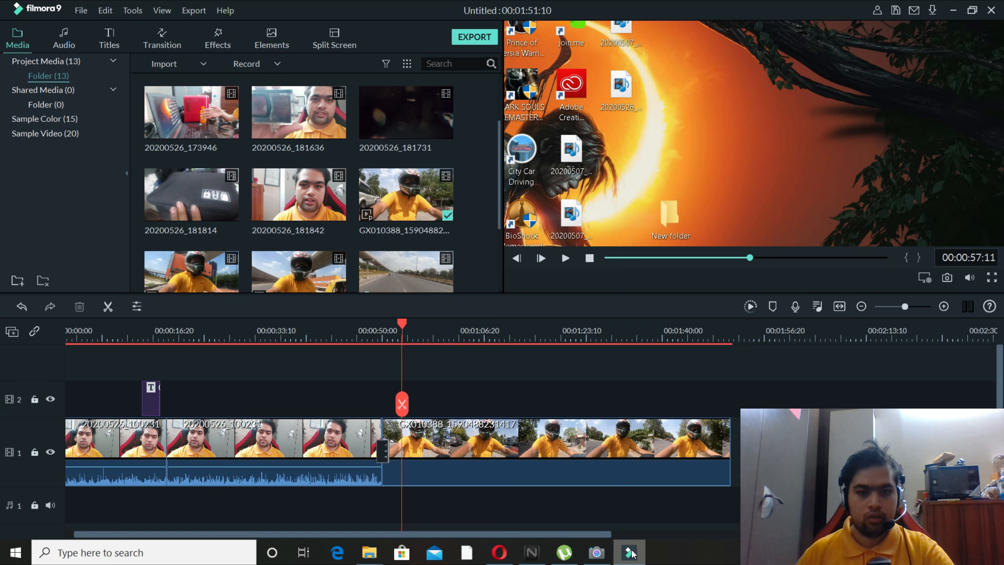
Import the "Jim Yosef - Let You Go [NCS Release]" MP3 from Downloads and place it on audio track 1 at the motorcycle clip's start.
scroll(481, 134, down, 3)
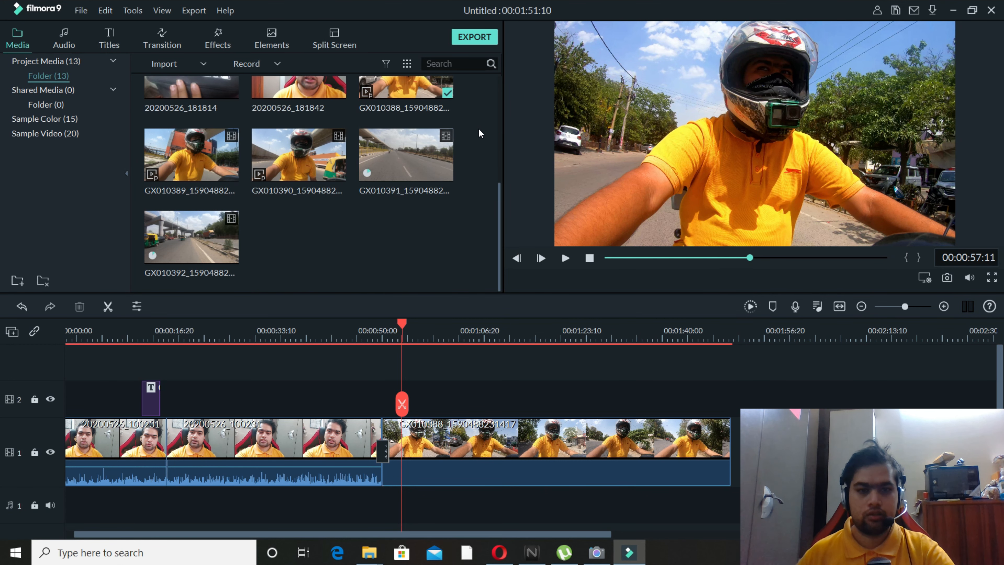
right_click(402, 250)
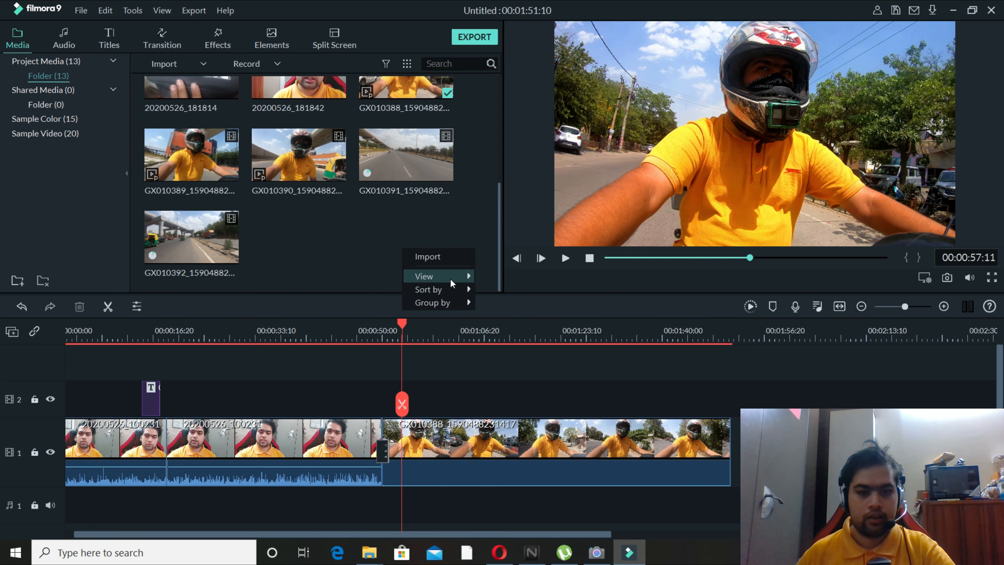
click(458, 257)
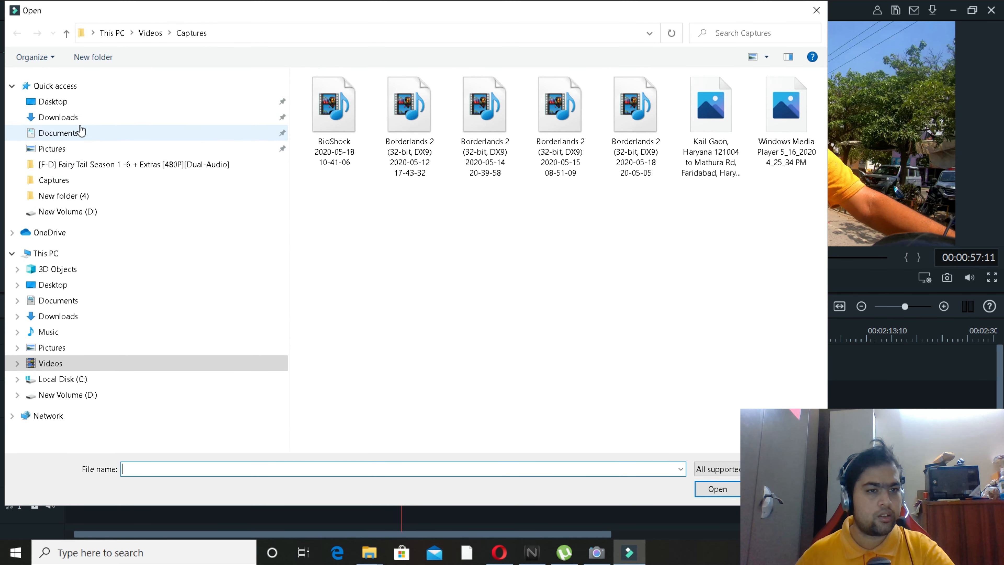
click(81, 131)
click(78, 117)
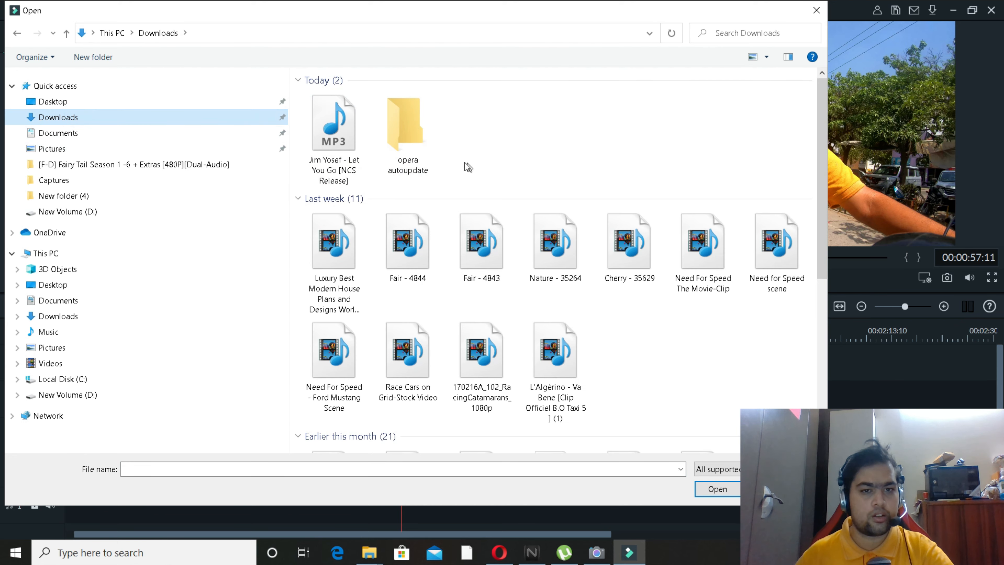
click(331, 147)
click(717, 489)
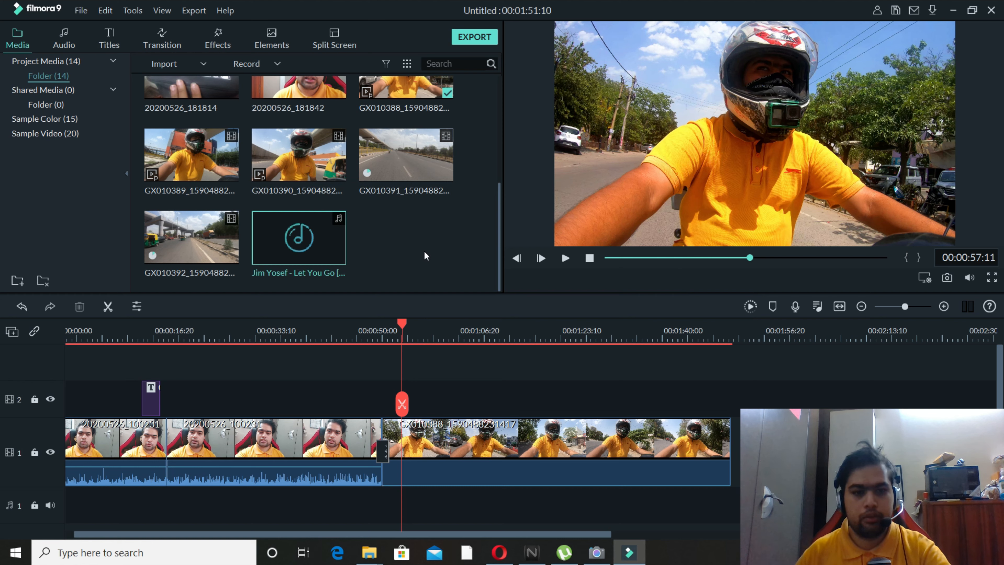
drag(334, 240, 389, 446)
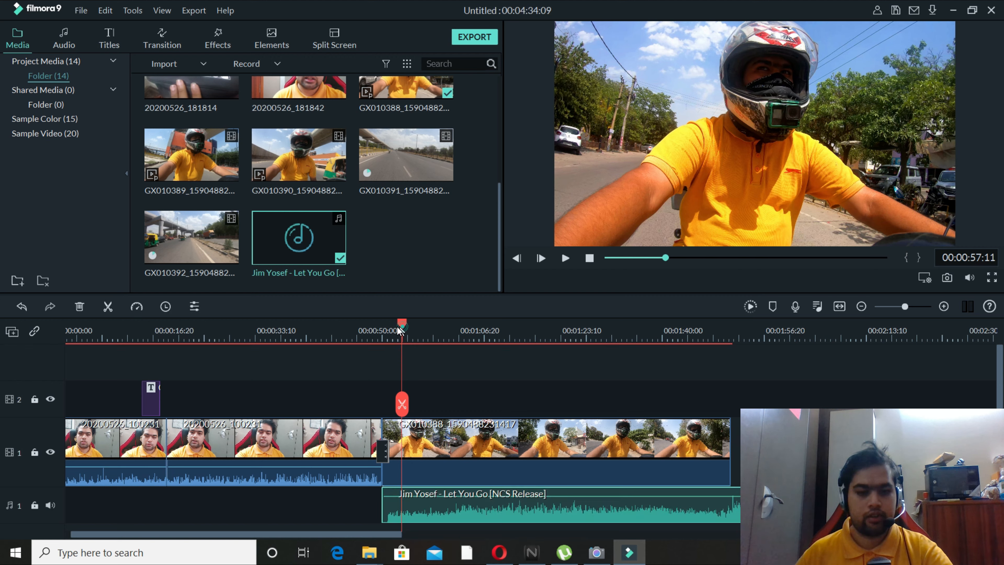
Split the "Jim Yosef - Let You Go" music at 00:00:55:03 and ripple-delete the short piece before the cut.
drag(401, 330, 375, 329)
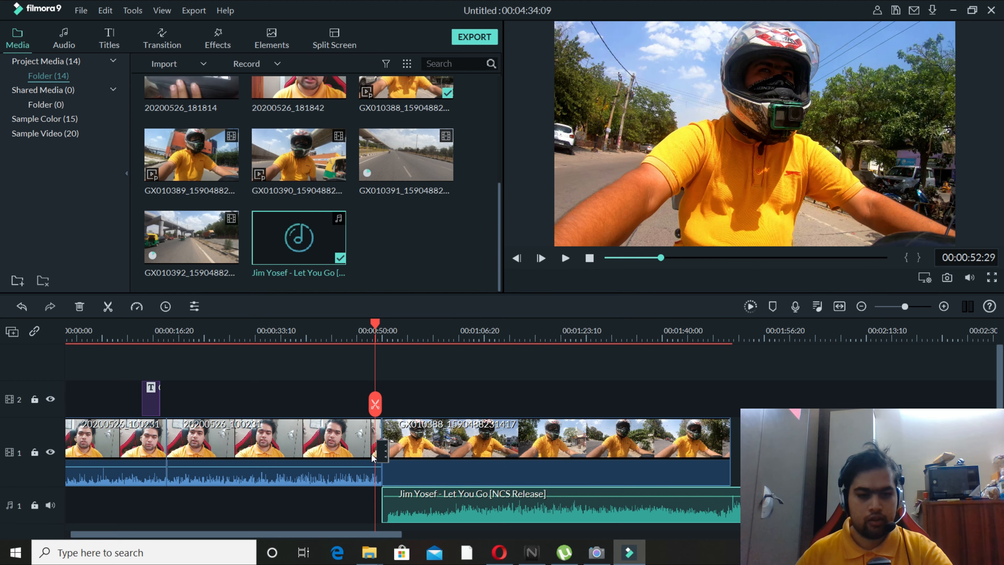
drag(375, 324, 389, 323)
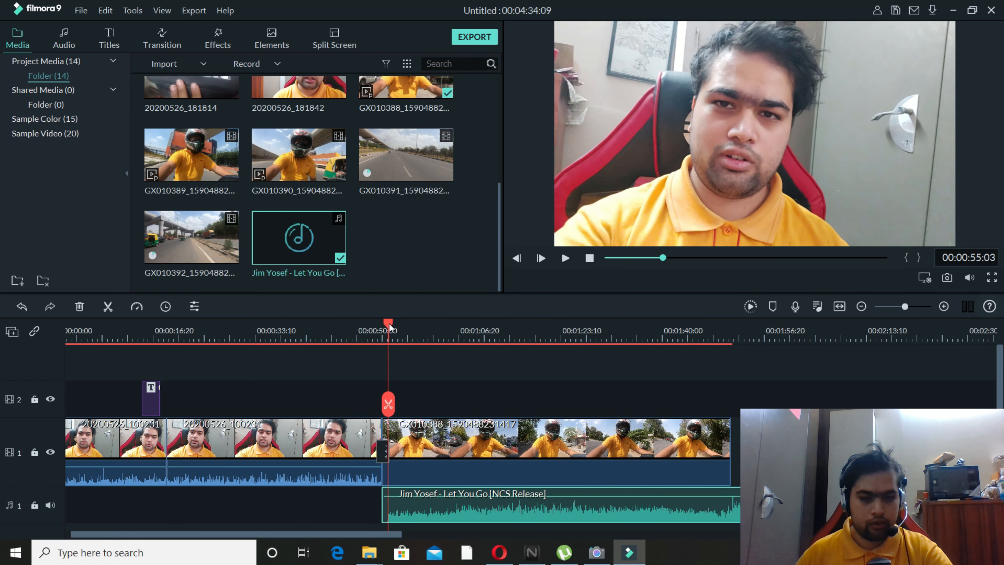
click(391, 402)
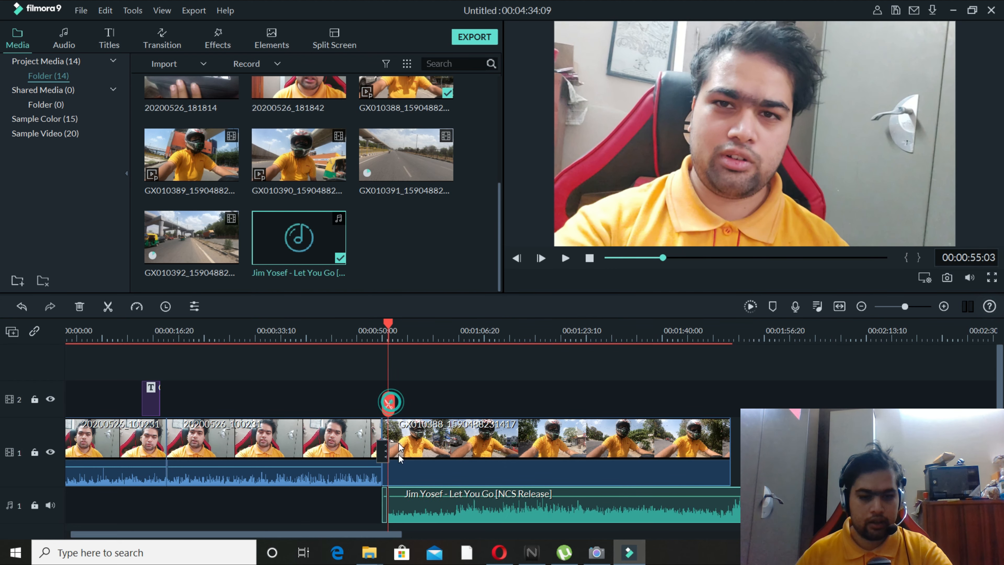
click(386, 510)
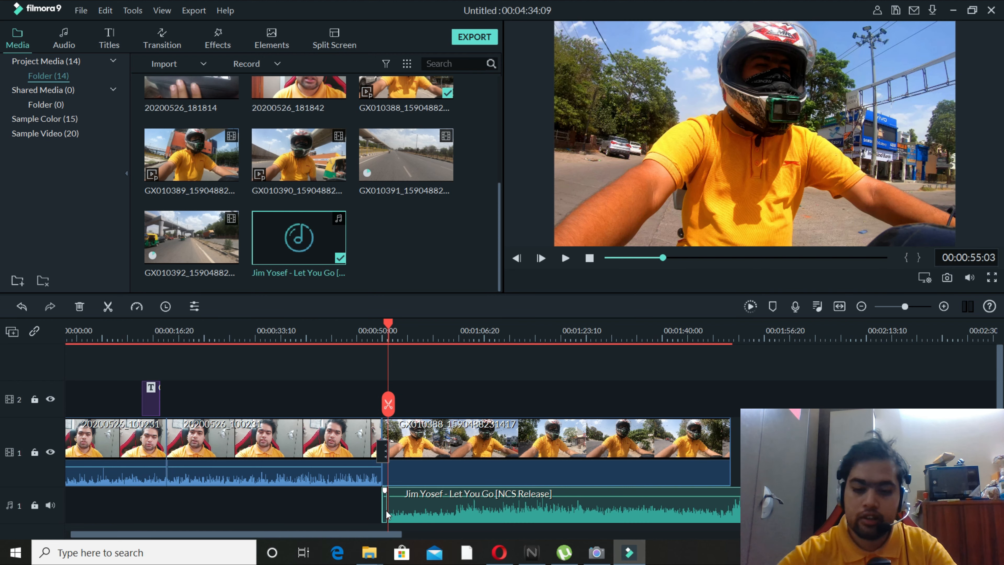
key(alt+Delete)
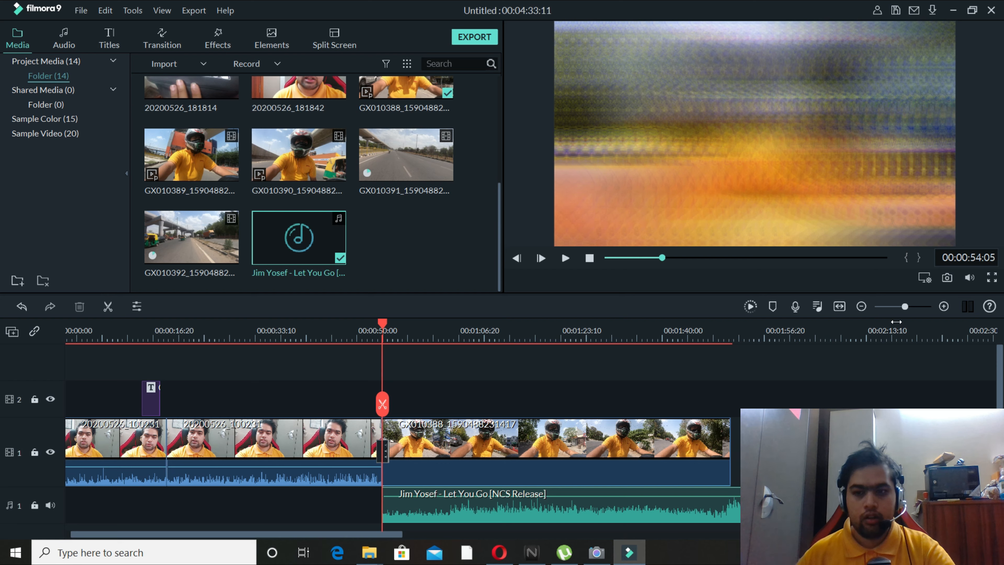
Split the music track at 00:00:54:06, one frame after its start, leaving a tiny opening segment.
click(943, 308)
click(943, 307)
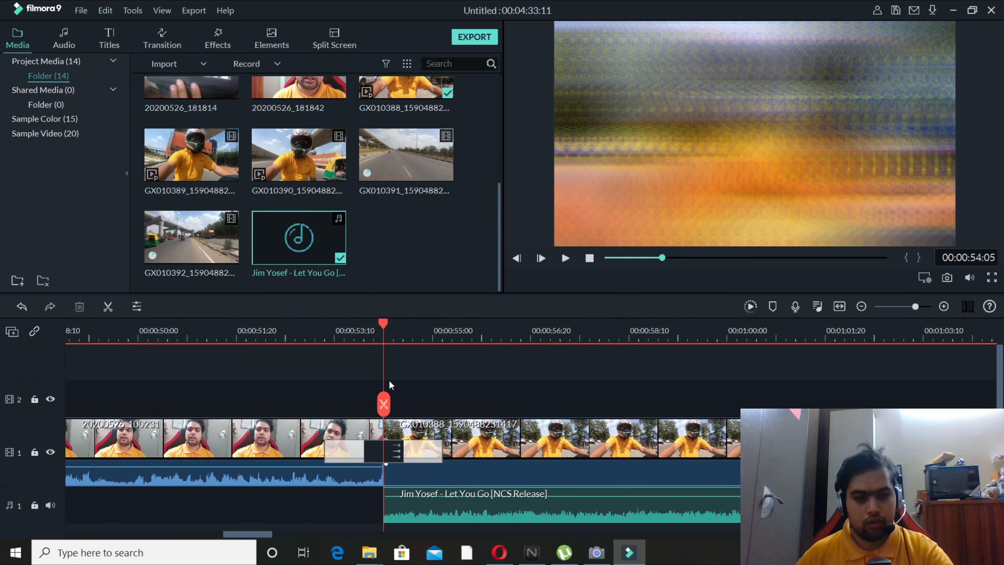
drag(383, 325, 383, 379)
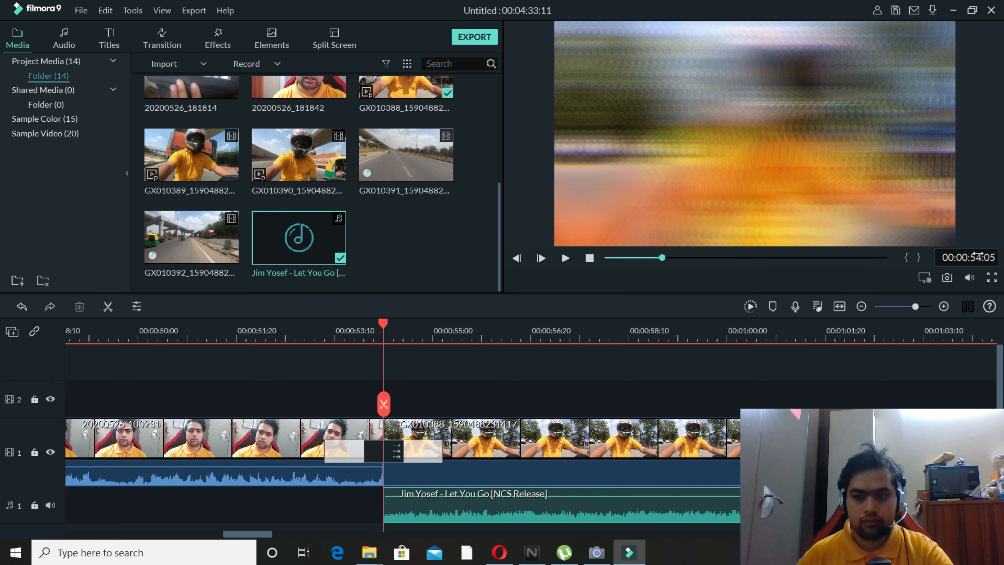
click(945, 306)
click(944, 306)
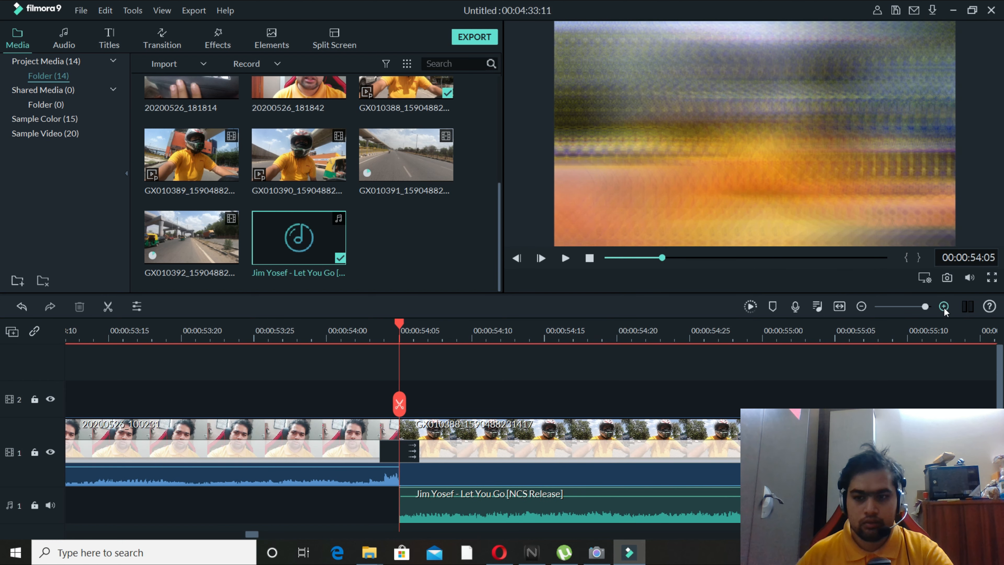
click(400, 321)
click(420, 321)
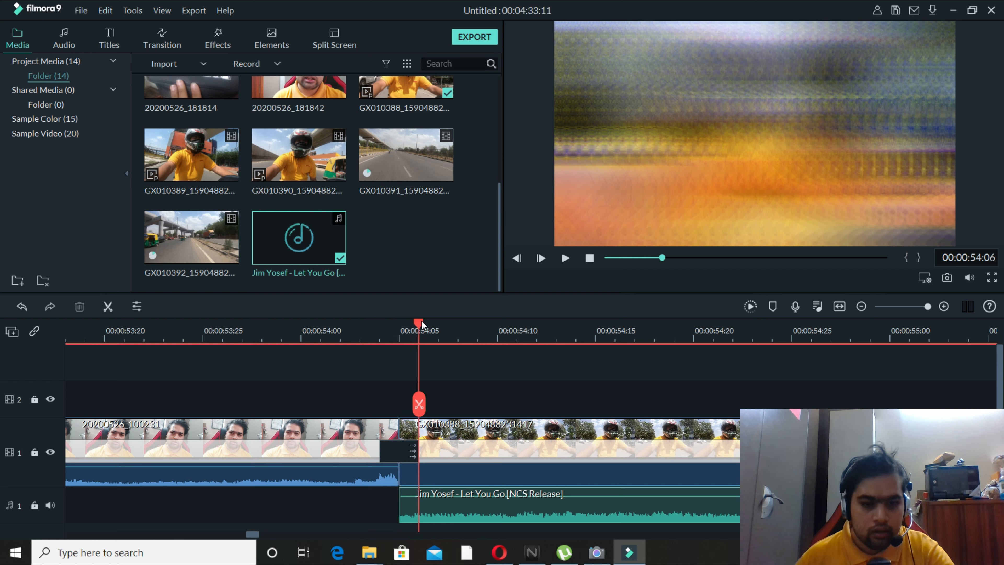
click(438, 508)
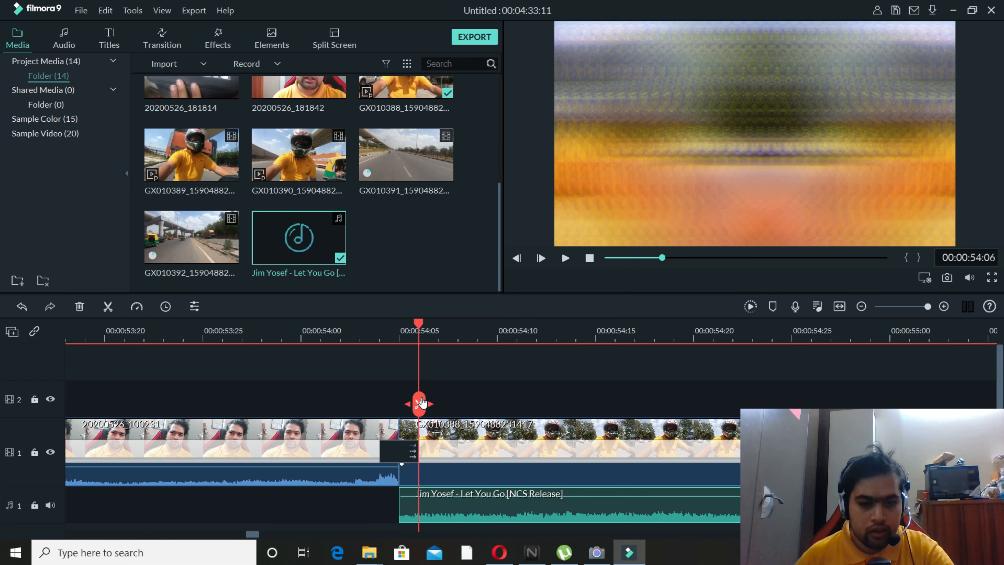
click(419, 403)
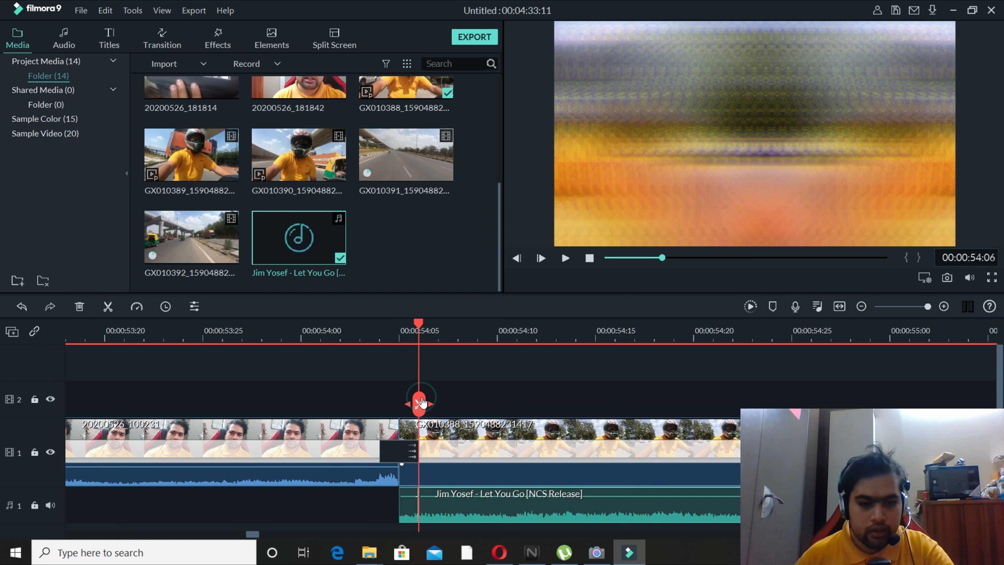
Adjust the audio of the tiny opening music segment by adding a short fade-out, and accept the settings.
click(410, 498)
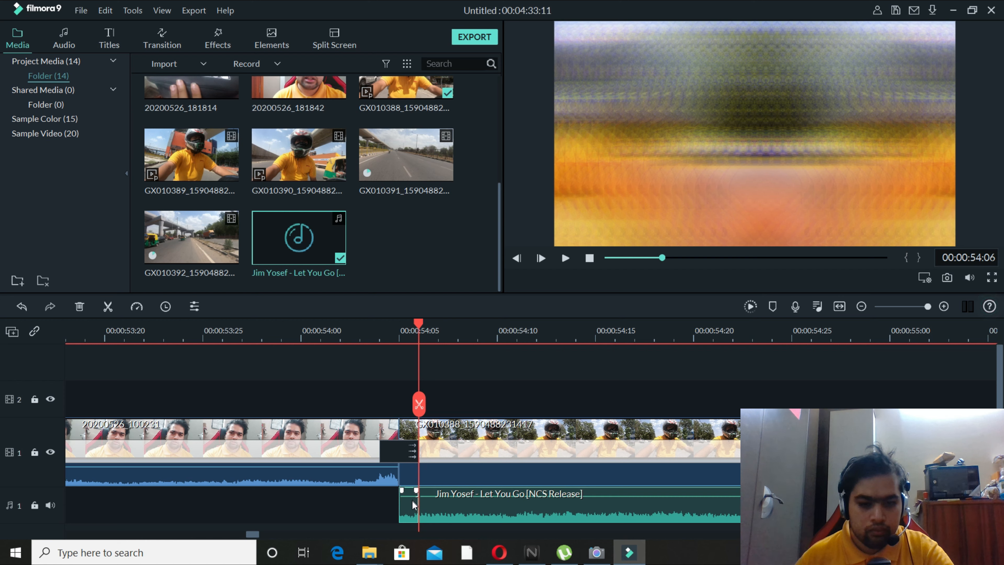
click(412, 496)
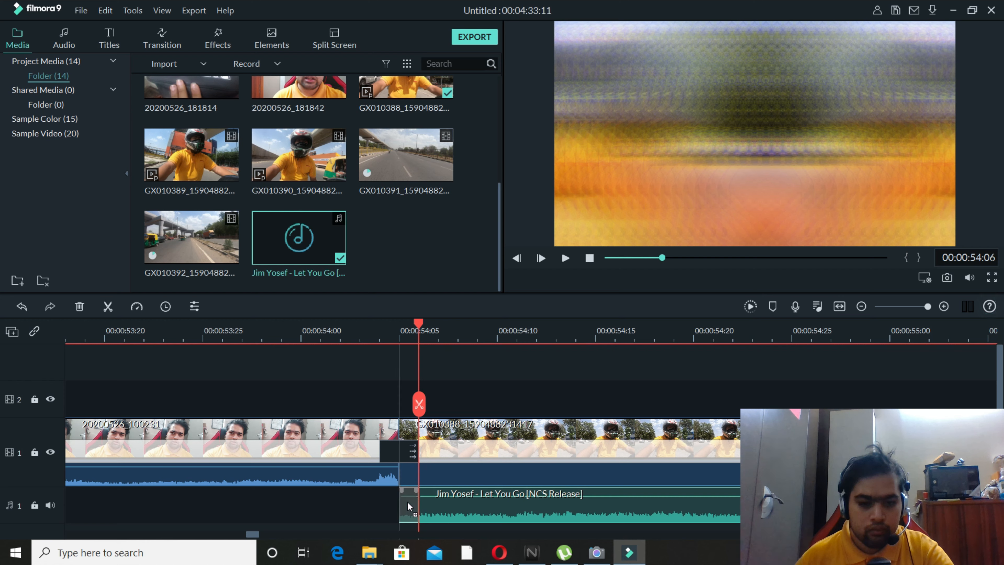
drag(408, 507, 410, 497)
right_click(406, 501)
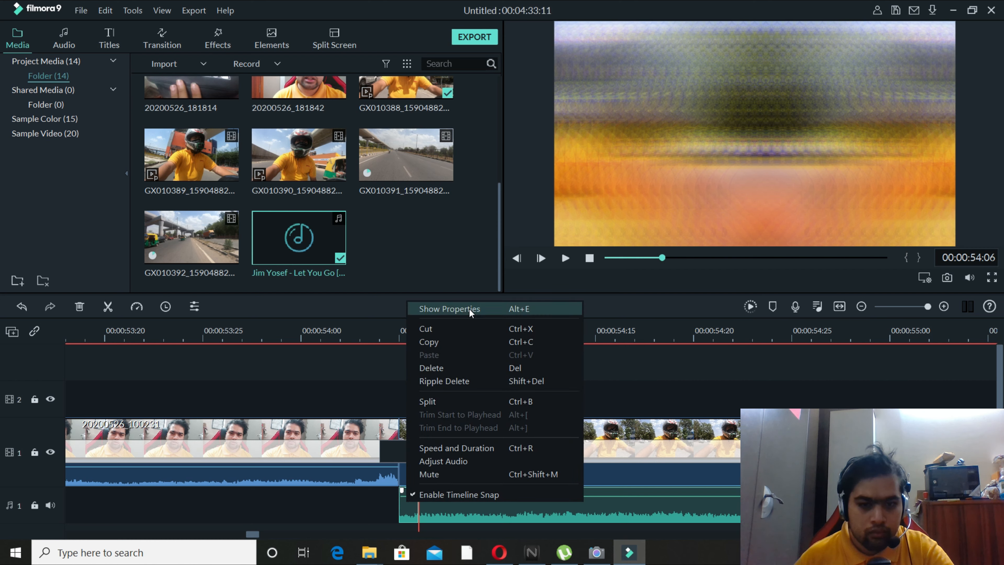
click(450, 461)
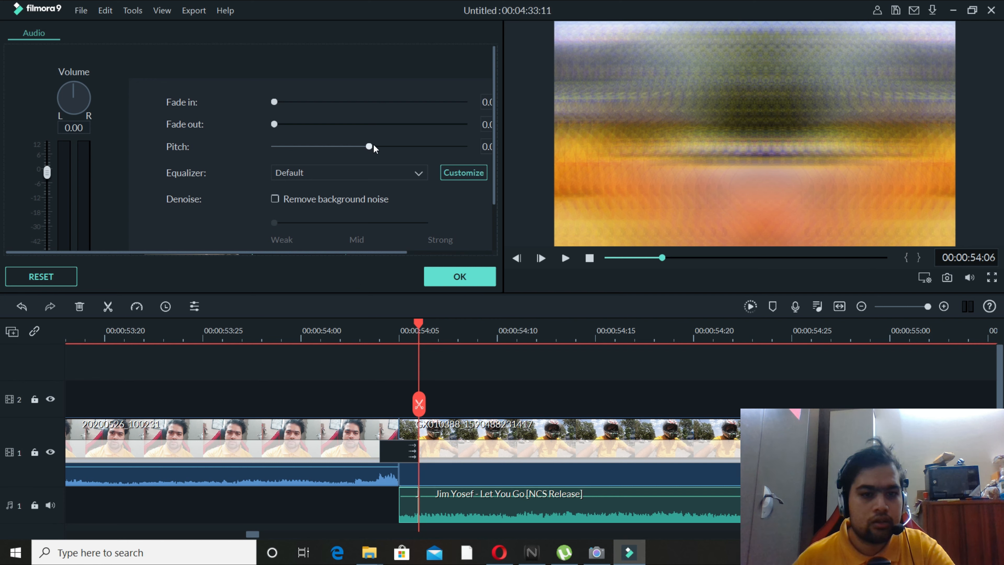
scroll(411, 192, down, 1)
scroll(408, 192, up, 1)
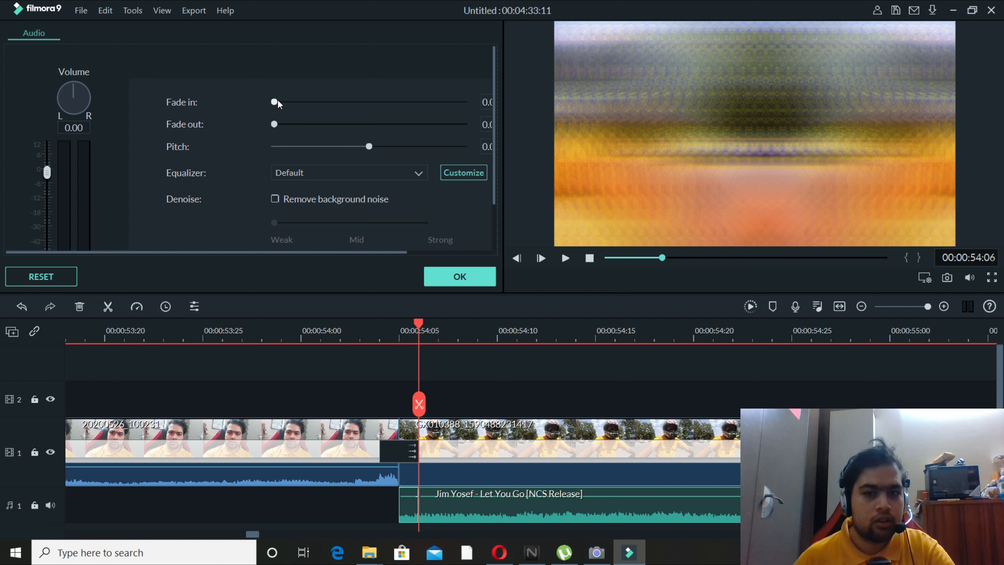
drag(277, 102, 285, 102)
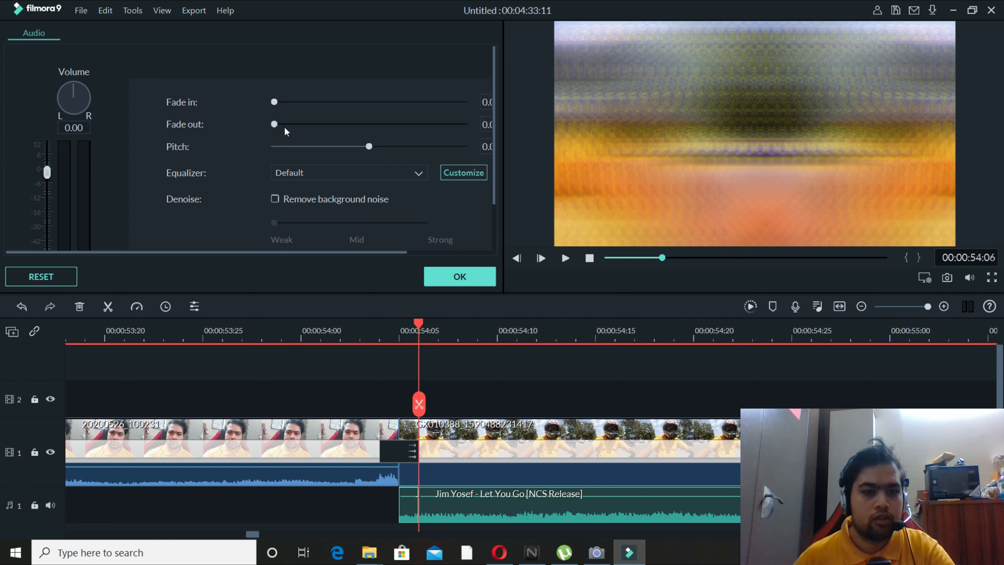
drag(278, 122, 312, 127)
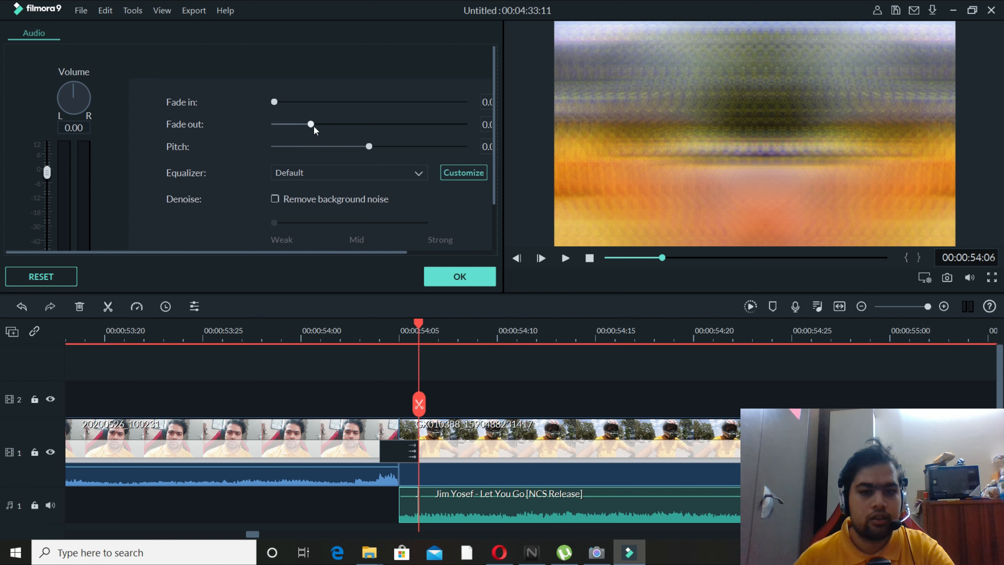
click(474, 276)
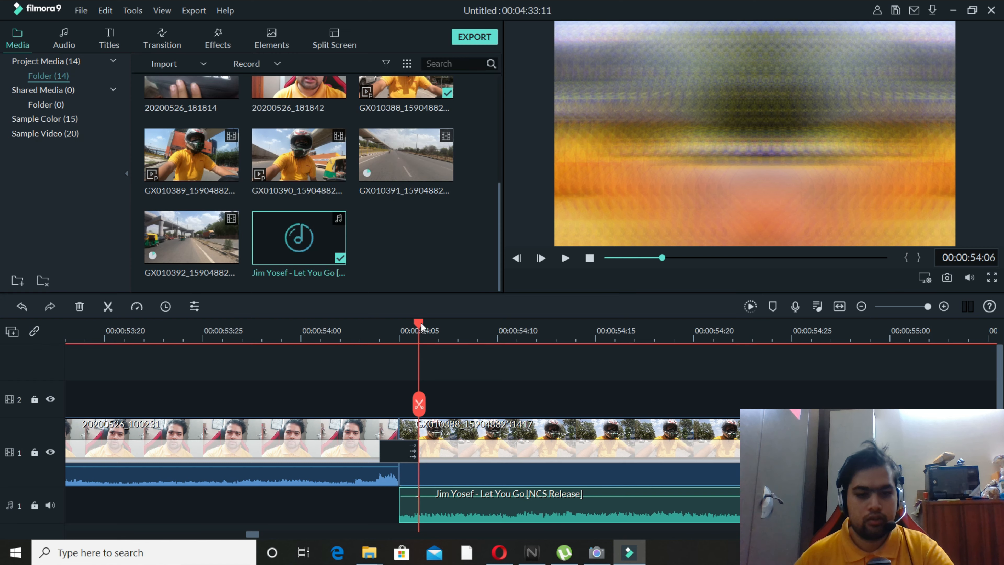
Preview the music's entry from 00:00:54:04, and split the GX010388 motorcycle clip at 00:01:05:01.
drag(419, 322, 380, 322)
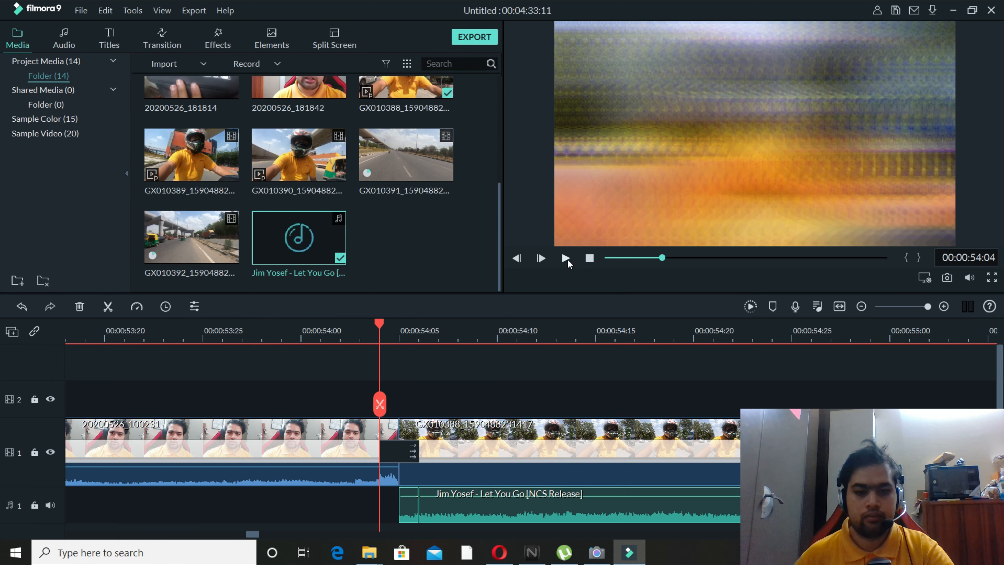
click(567, 258)
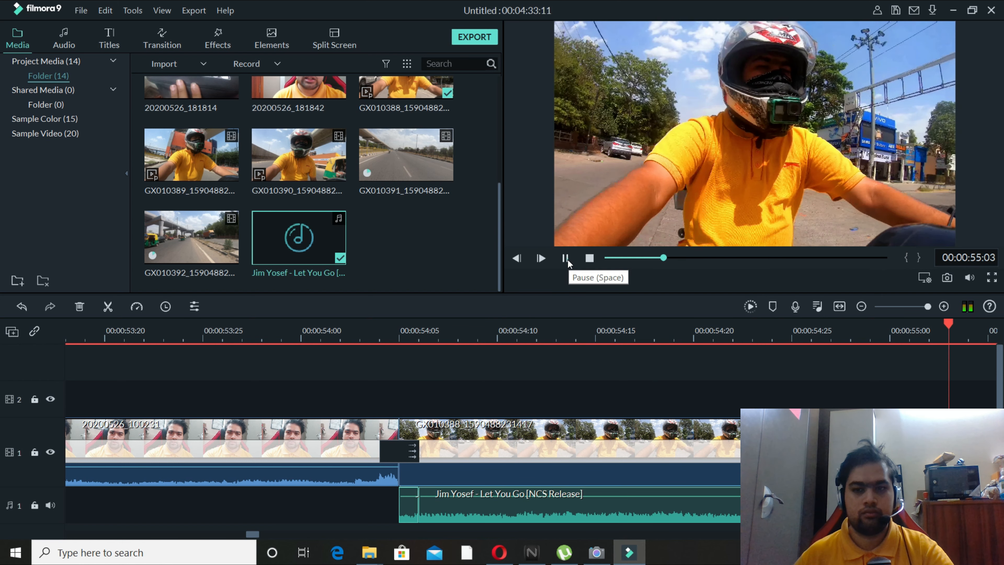
click(840, 307)
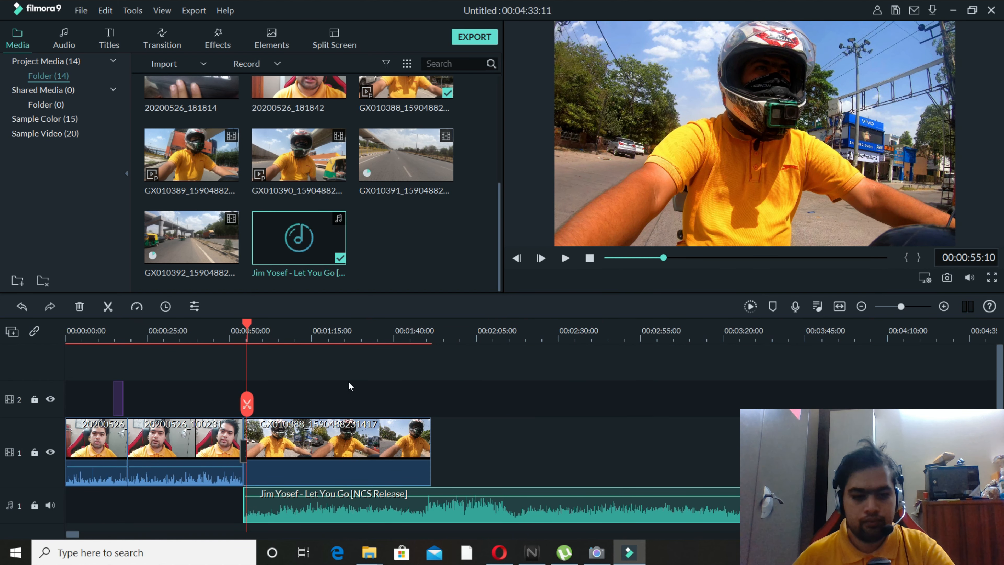
click(568, 259)
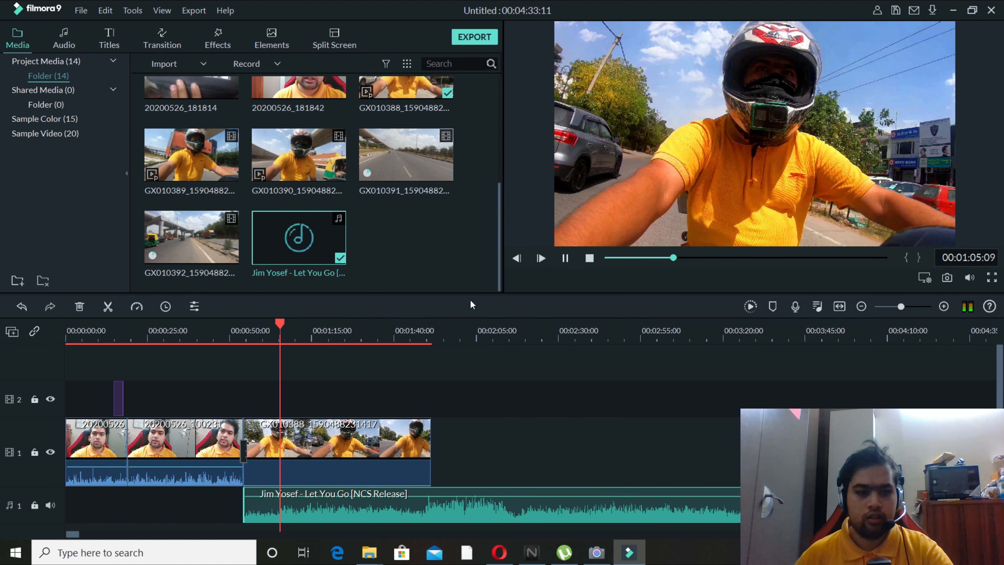
click(276, 321)
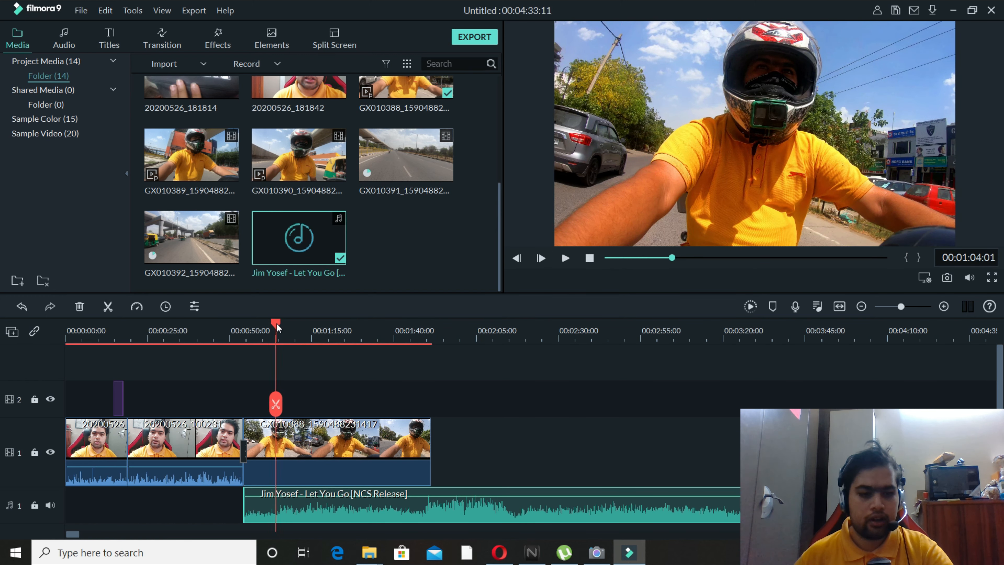
drag(280, 325, 279, 324)
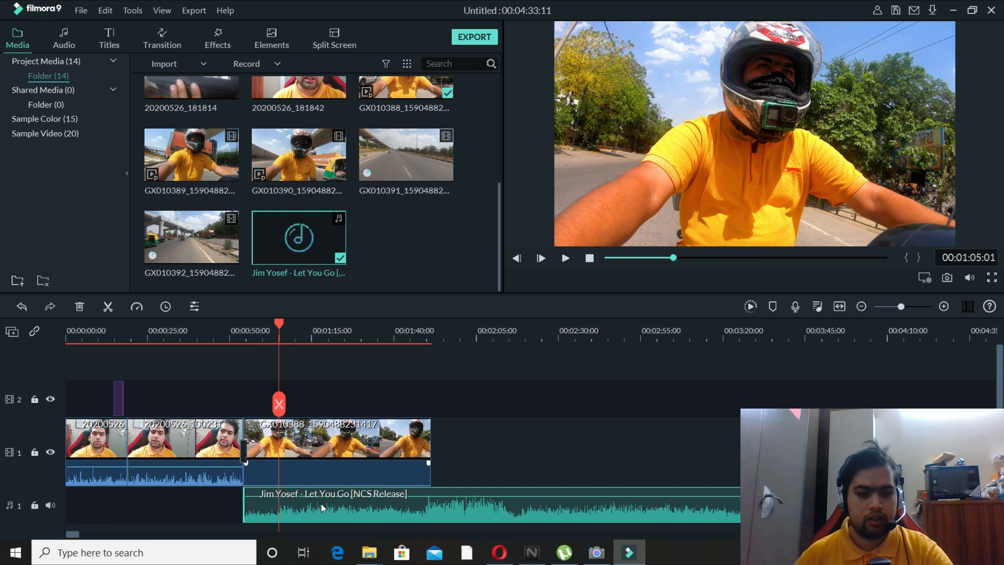
click(292, 425)
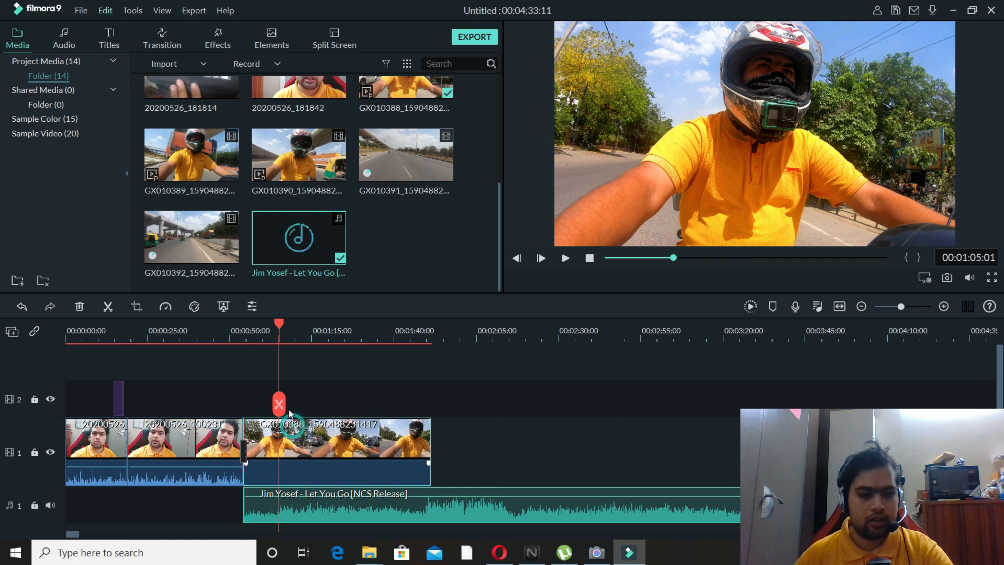
click(285, 404)
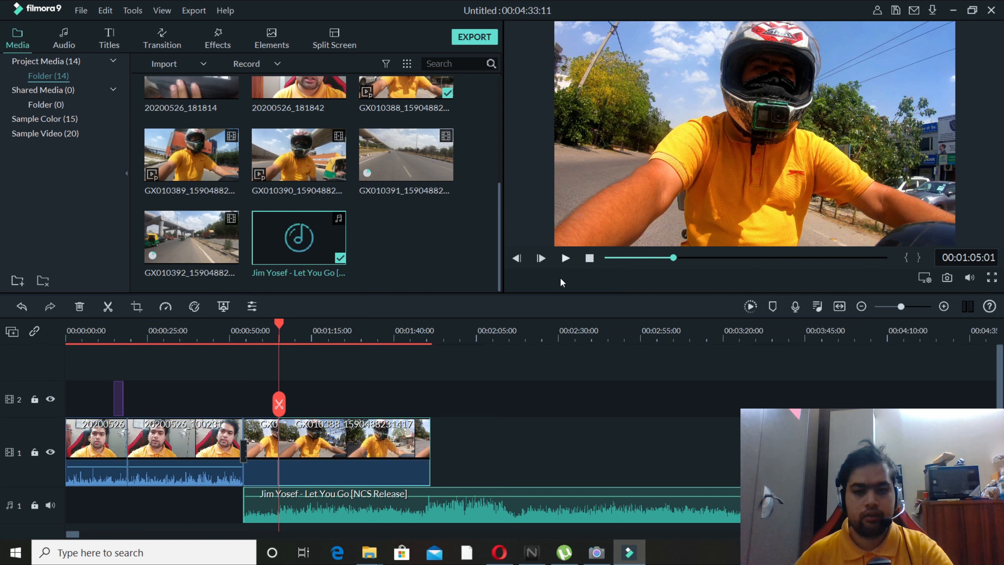
Play the motorcycle footage after the cut to find the unwanted part's end, and split it at 00:01:15:00.
click(566, 259)
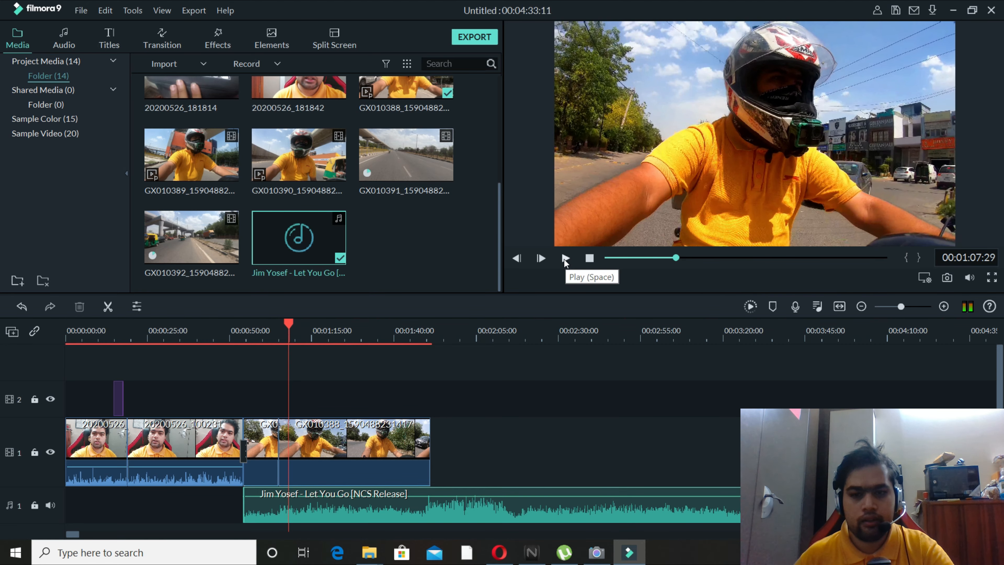
click(566, 260)
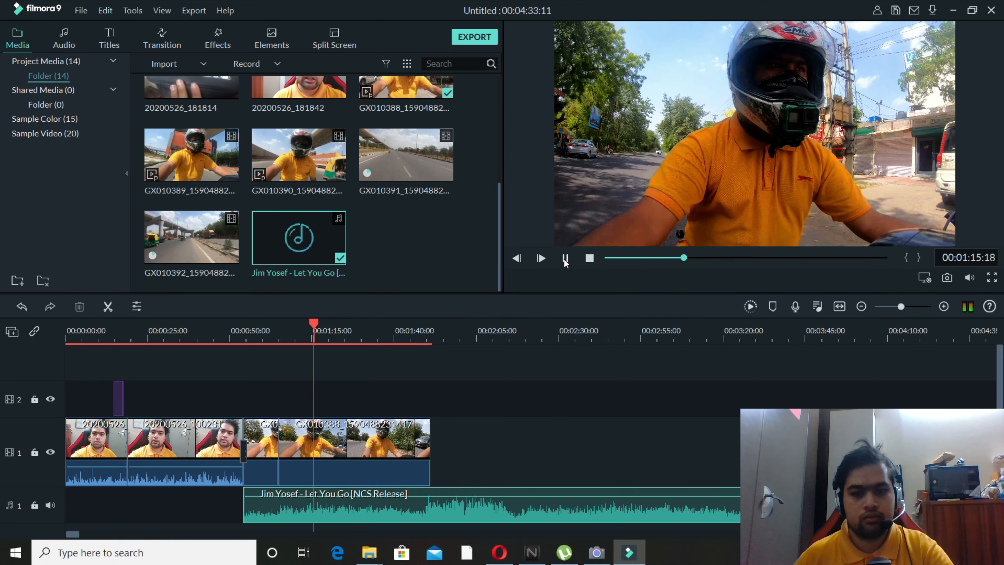
click(565, 258)
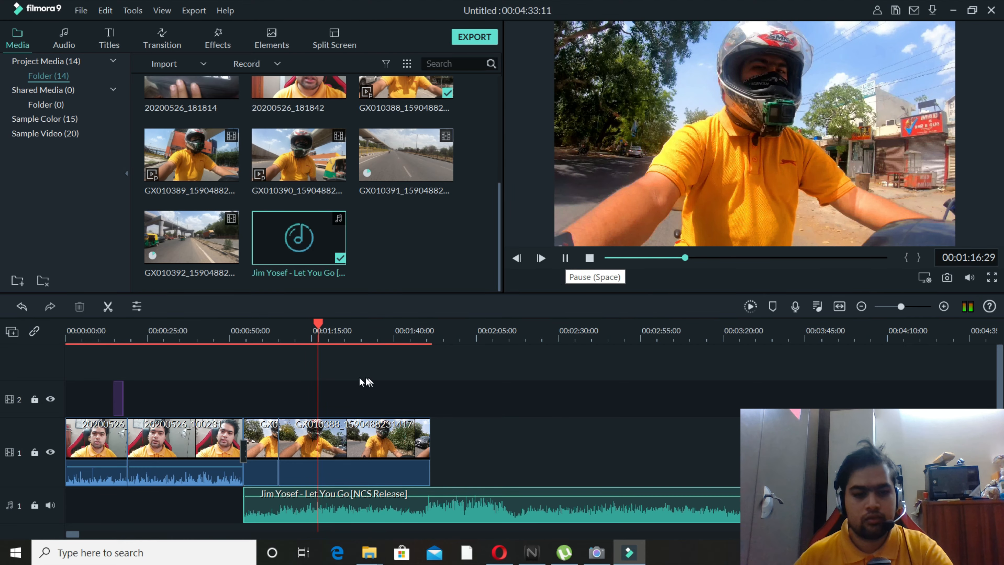
click(313, 327)
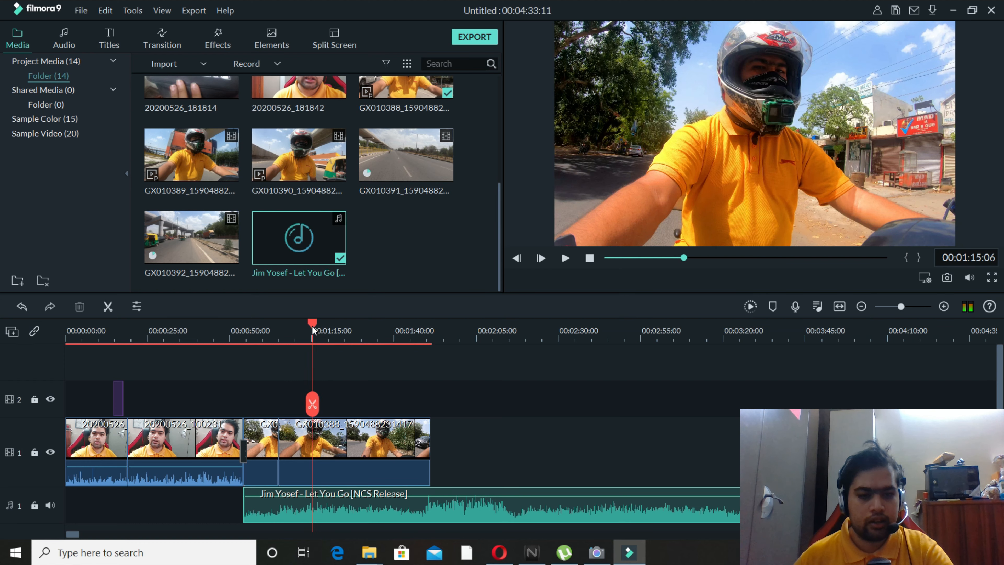
click(328, 435)
click(312, 404)
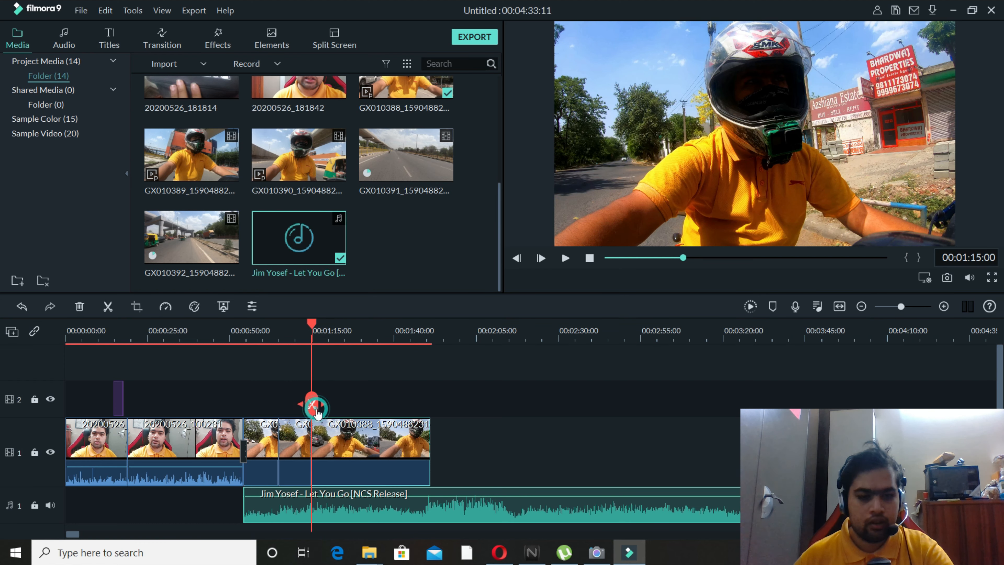
Delete the motorcycle piece between 00:01:05:01 and 00:01:15:00, and play the joined footage from the cut.
click(296, 452)
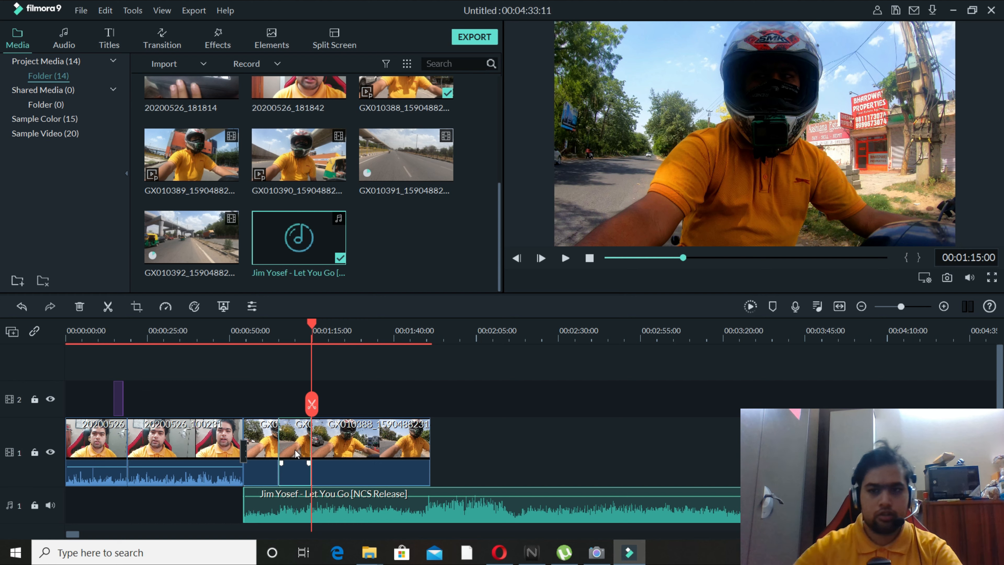
key(Delete)
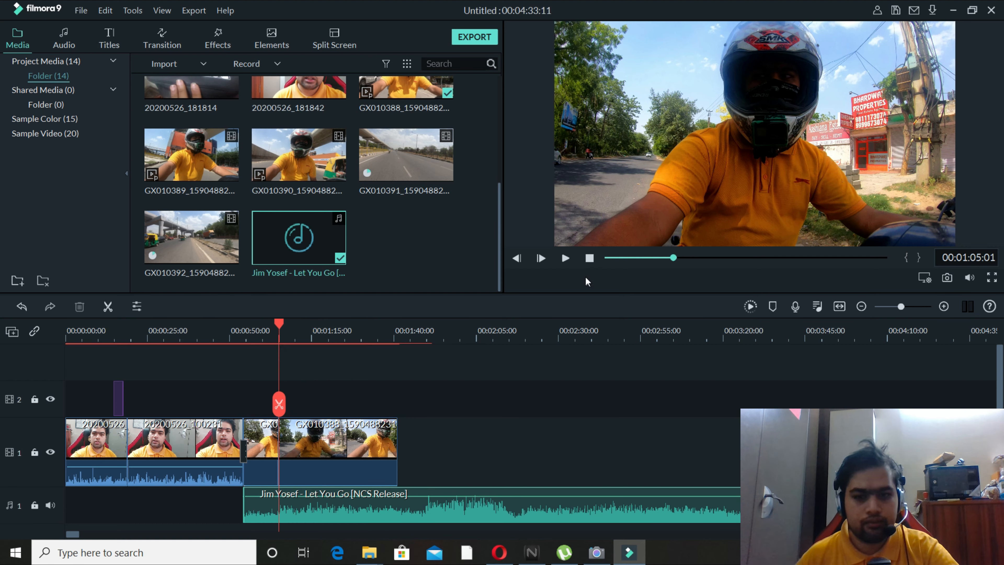
click(565, 258)
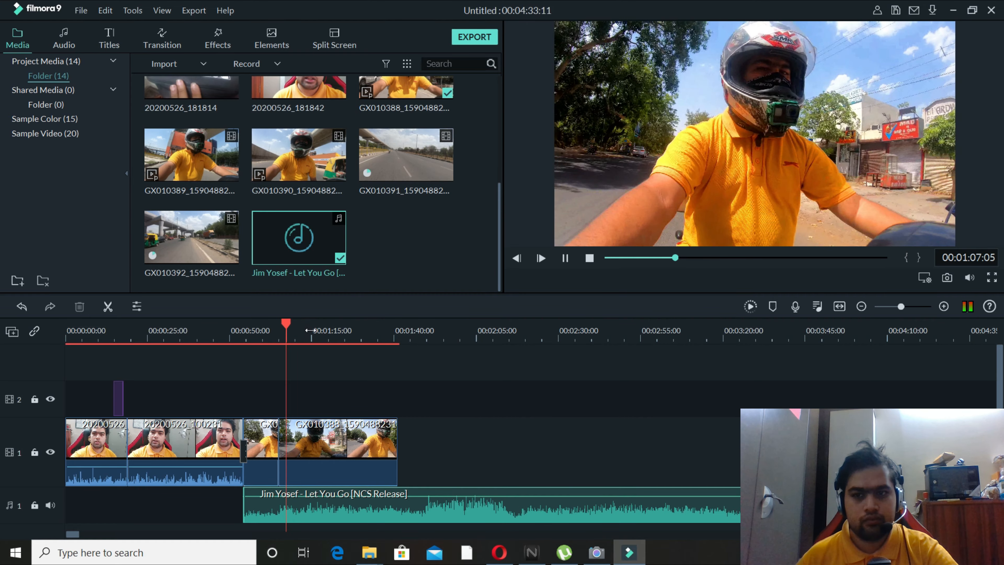
Stop the playback, and delete the remaining GX010388 motorcycle piece after 00:01:05:01 from video track 1.
click(565, 258)
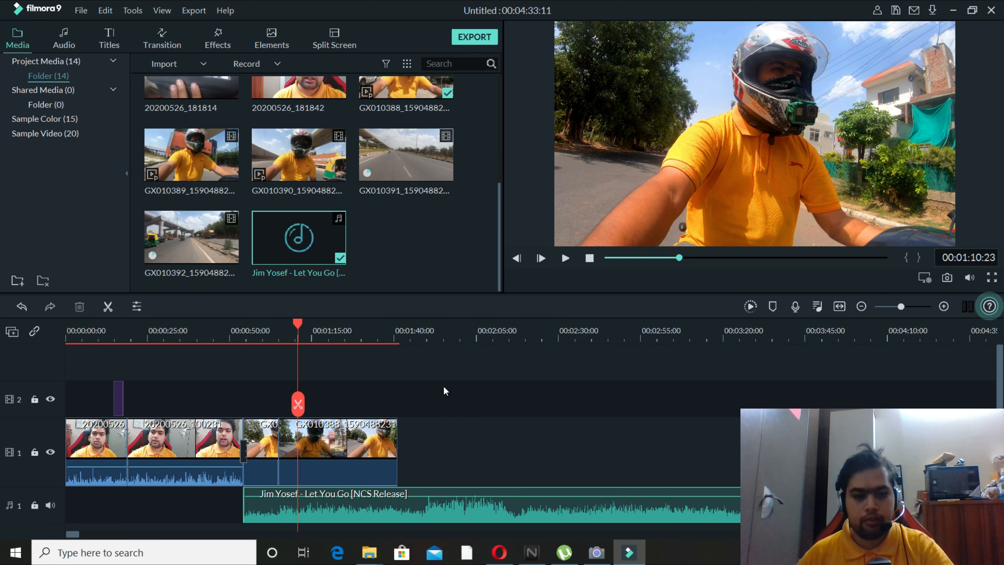
click(359, 444)
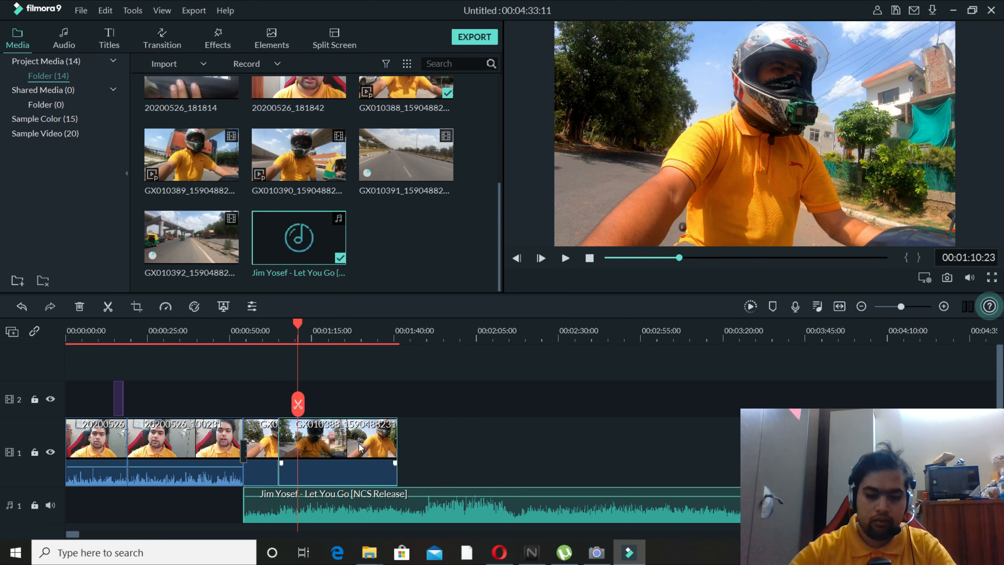
key(Delete)
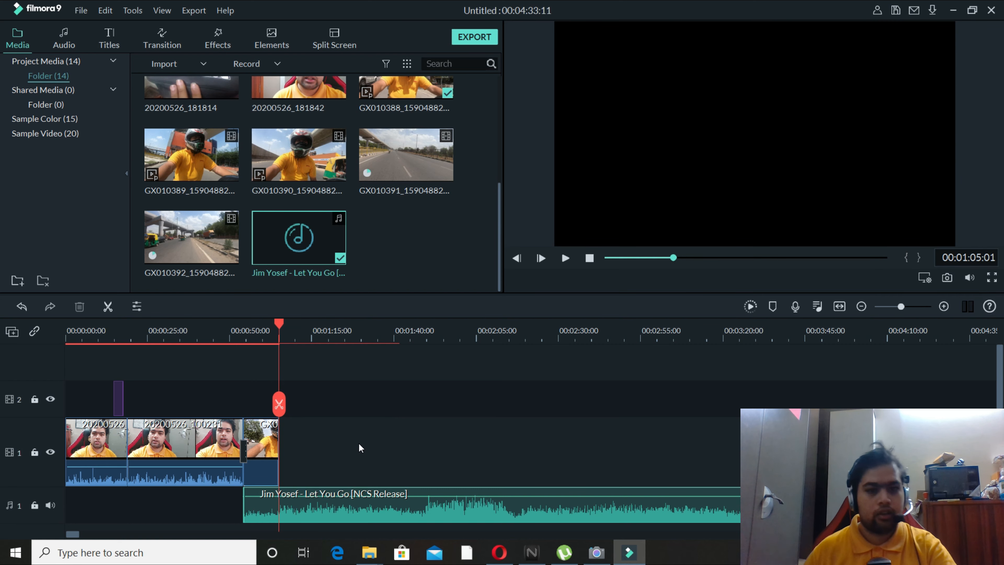
click(423, 252)
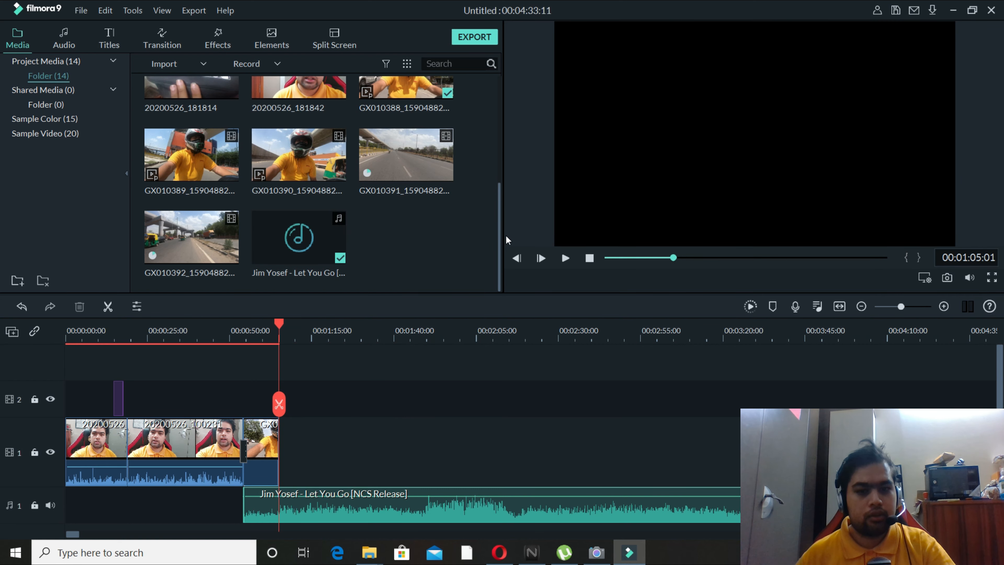
drag(501, 233, 504, 213)
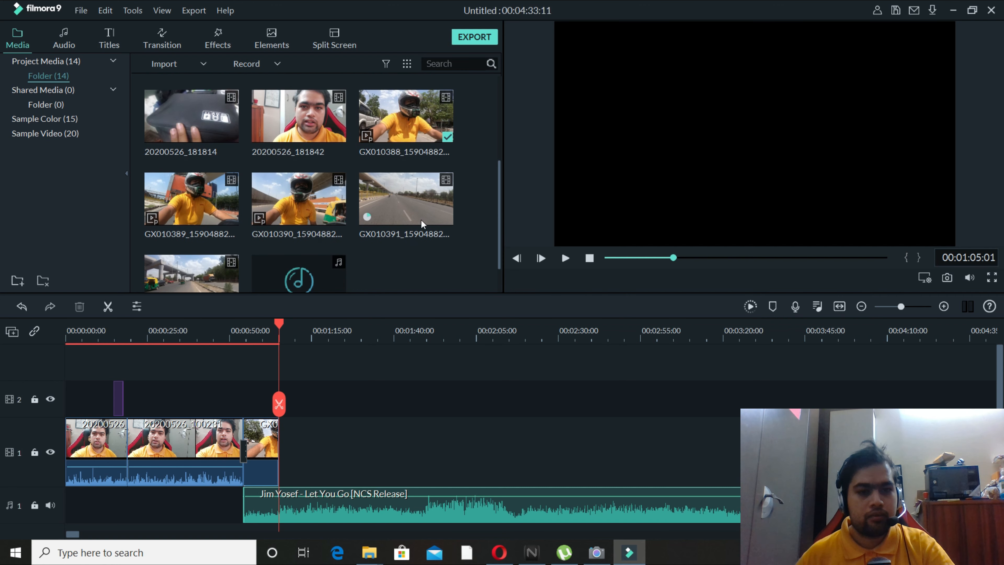
drag(220, 209, 245, 231)
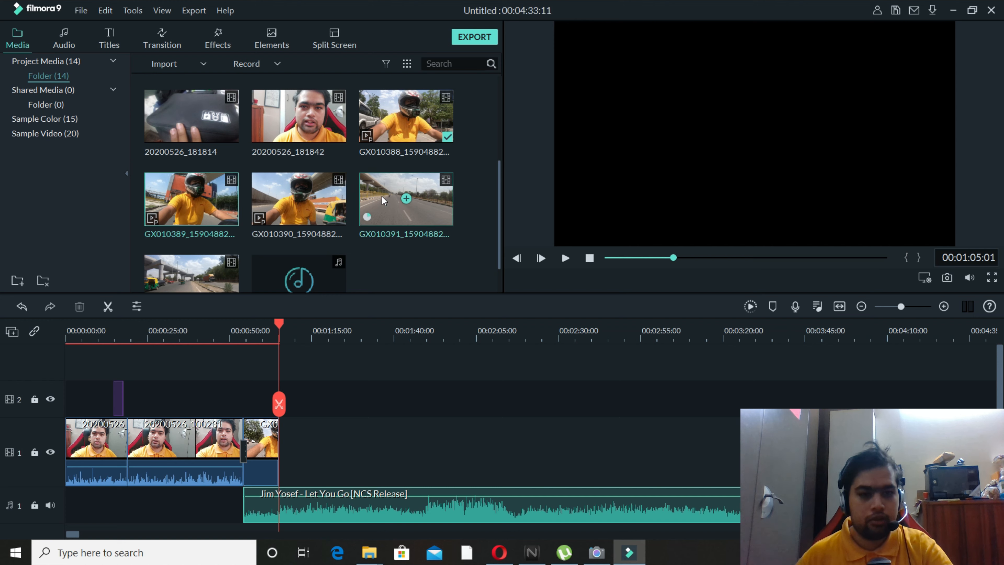
drag(222, 202, 240, 259)
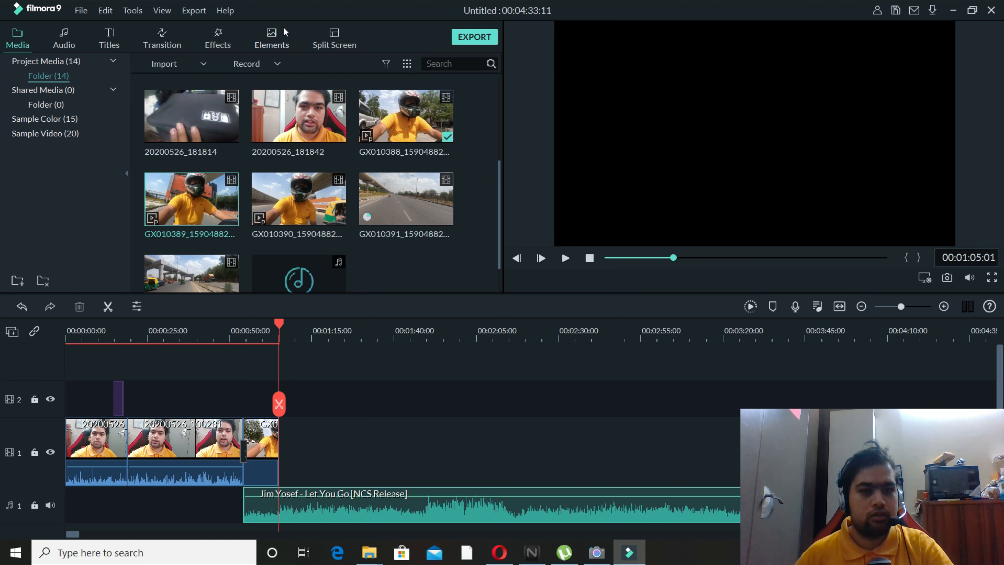
Add a two-row split screen after the motorcycle clip on video track 1, filling it with GX010389 above and GX010391 below.
click(331, 33)
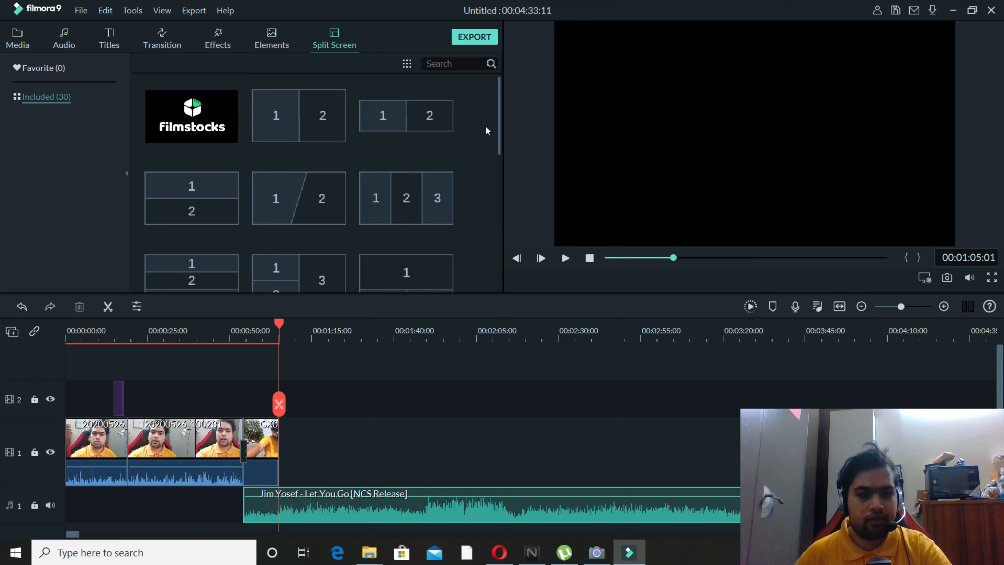
drag(200, 190, 283, 435)
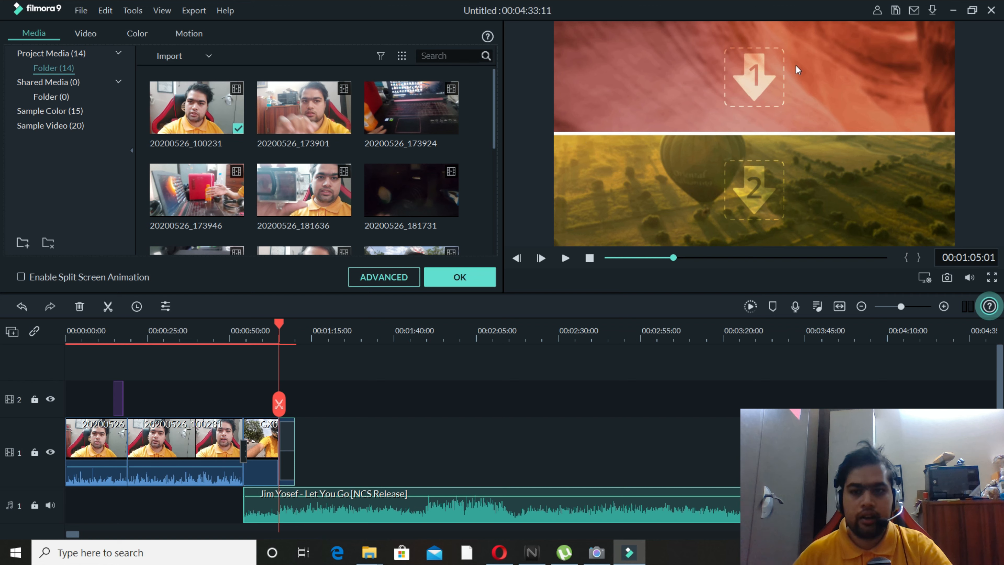
click(760, 86)
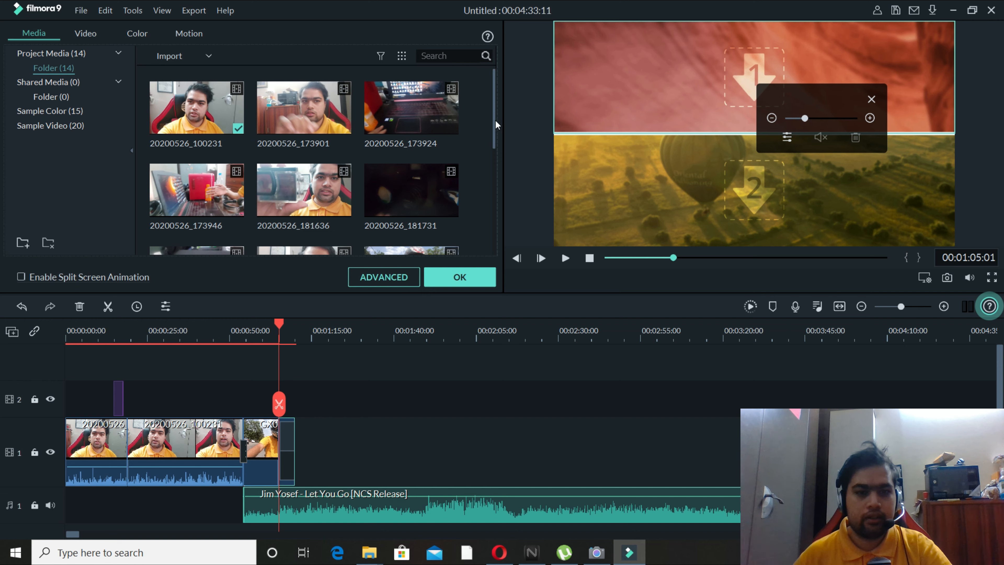
drag(492, 125, 497, 199)
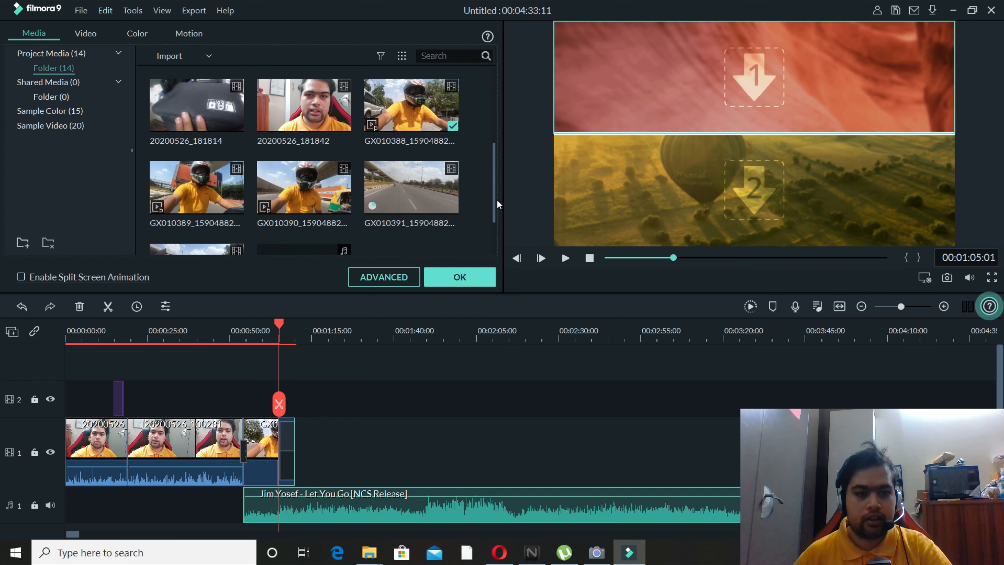
drag(217, 198, 646, 117)
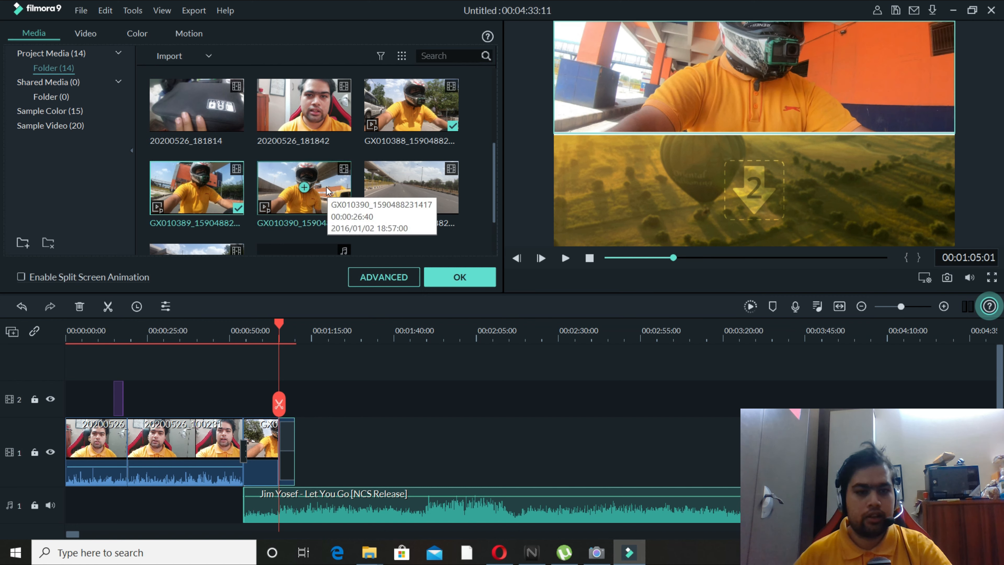
drag(425, 197, 702, 199)
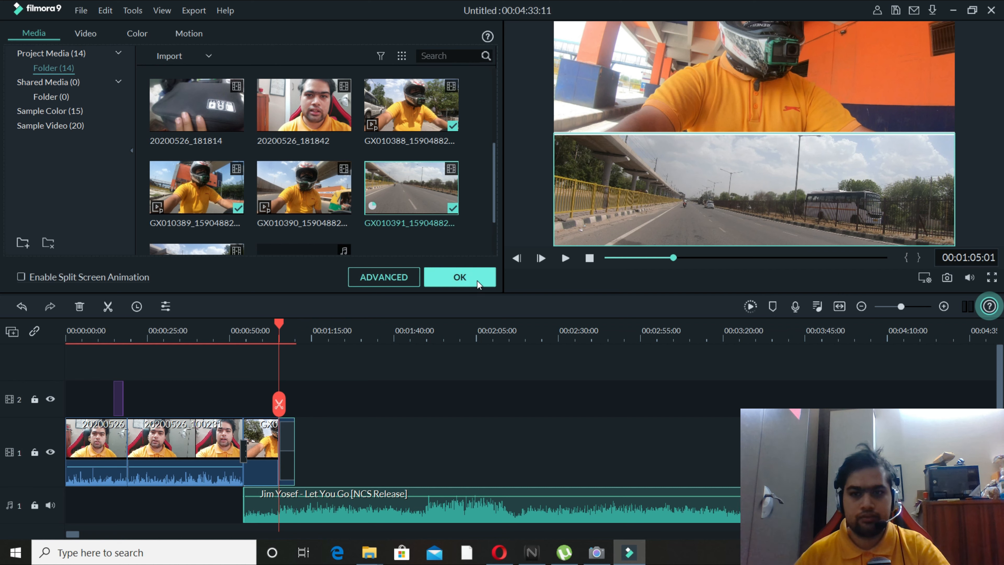
Scale down the upper split-screen clip slightly and reposition it so the rider's whole helmet is framed.
click(744, 71)
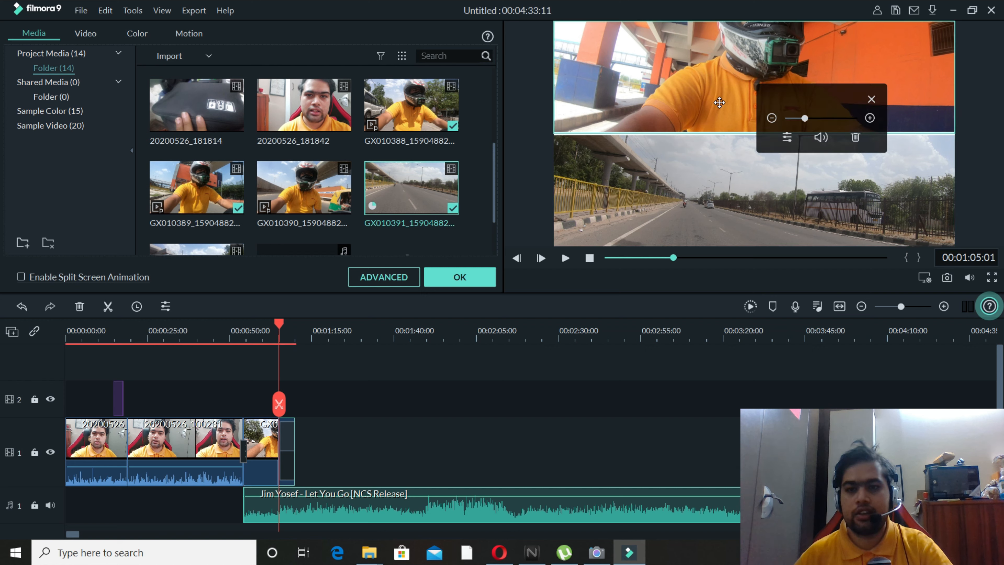
mouse_move(805, 120)
mouse_down()
mouse_move(795, 119)
mouse_move(806, 120)
mouse_up()
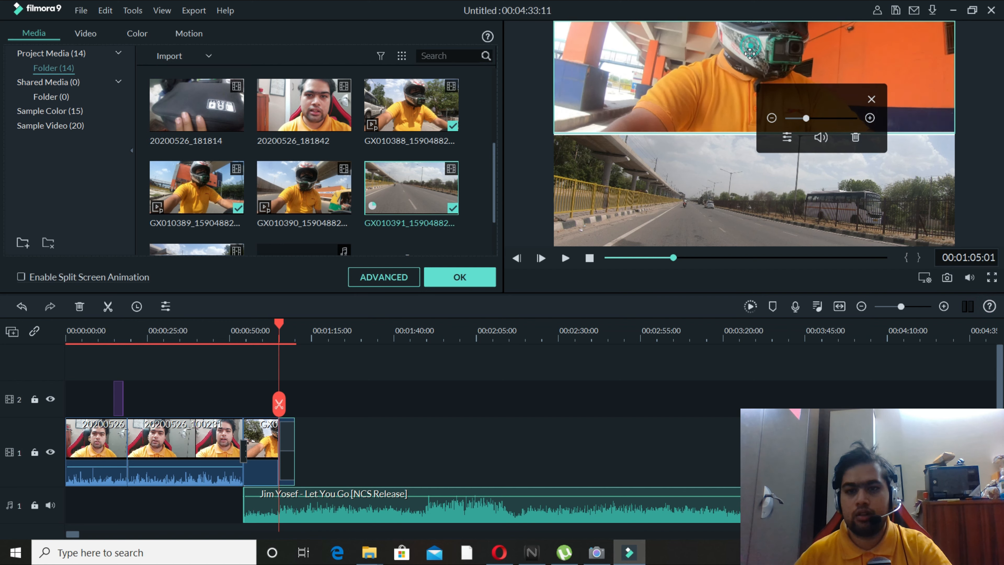
drag(750, 54, 751, 97)
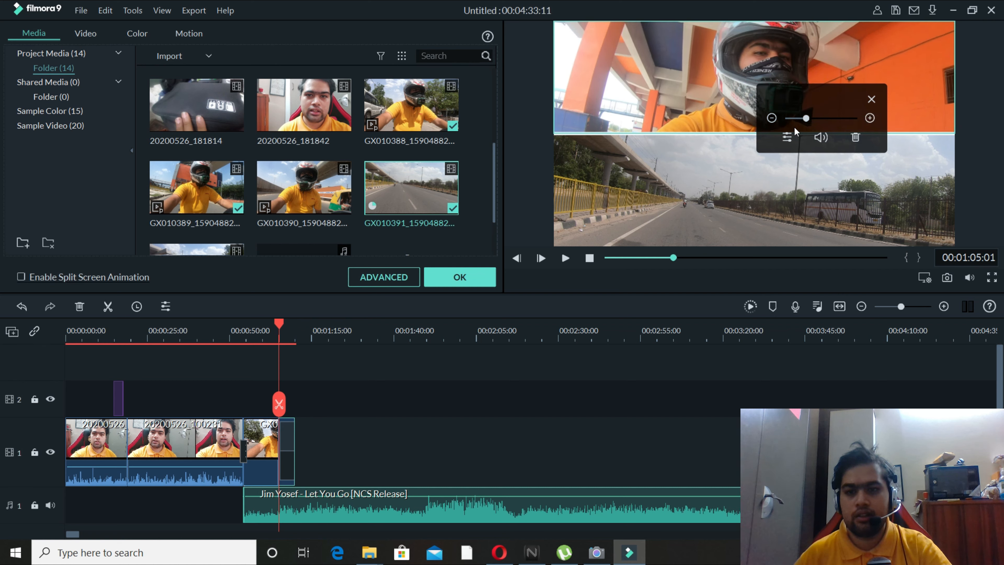
click(773, 118)
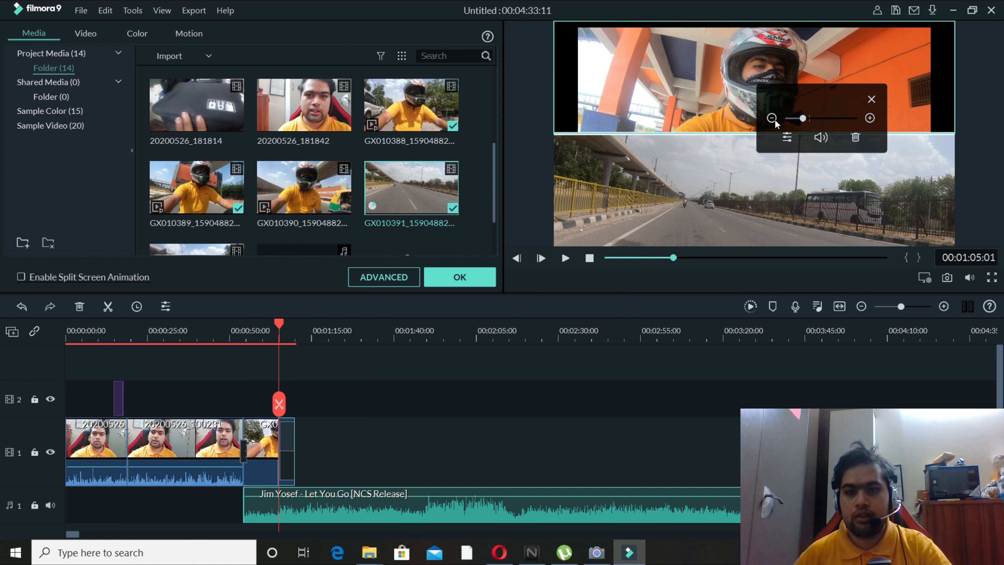
drag(724, 94, 724, 88)
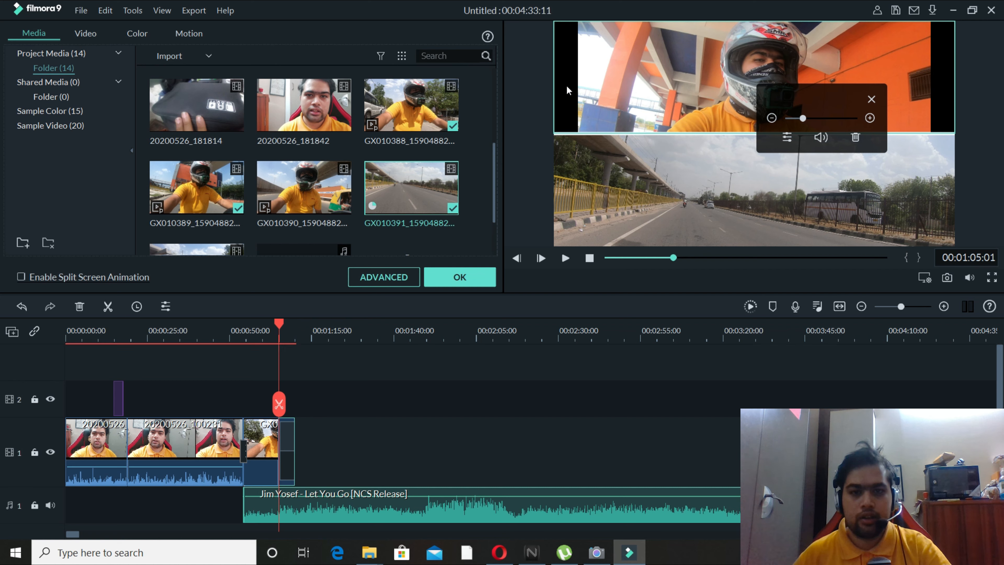
Scale down the lower road clip to match the upper clip's width, and accept the split-screen settings.
click(647, 196)
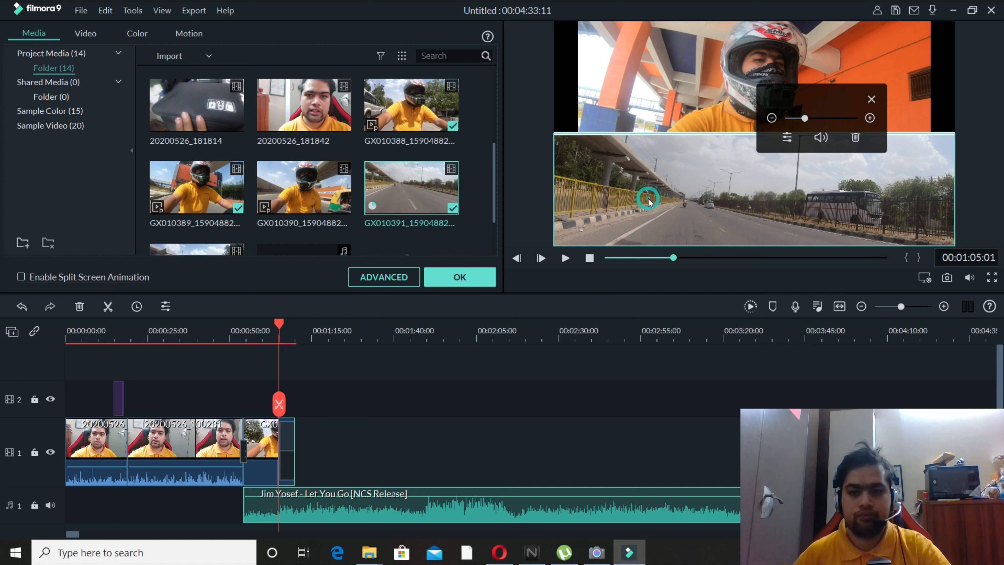
click(772, 118)
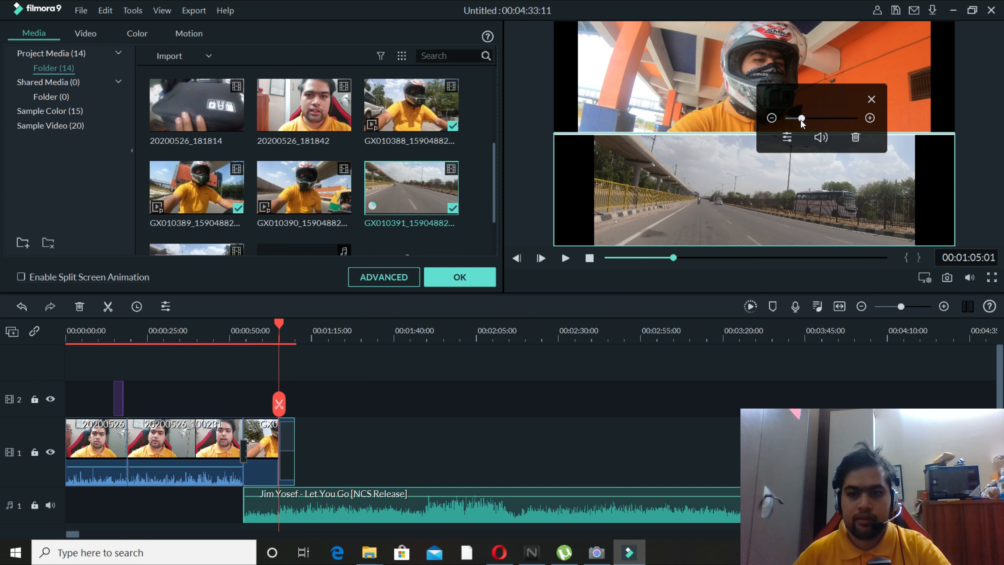
drag(802, 123, 804, 123)
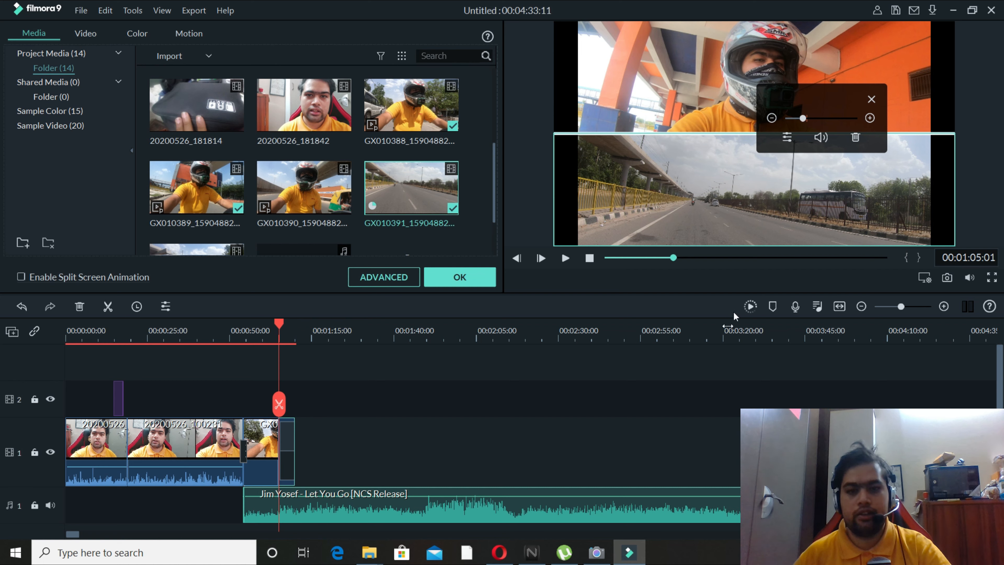
click(661, 402)
click(476, 277)
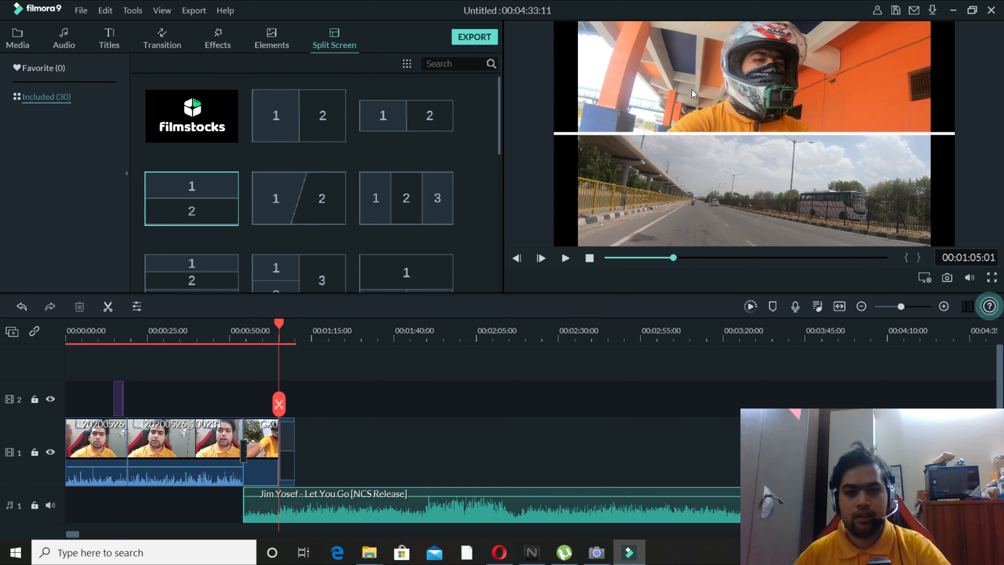
Preview the split-screen segment, and examine the zoom and sound controls of its upper and lower clips.
click(414, 391)
click(563, 258)
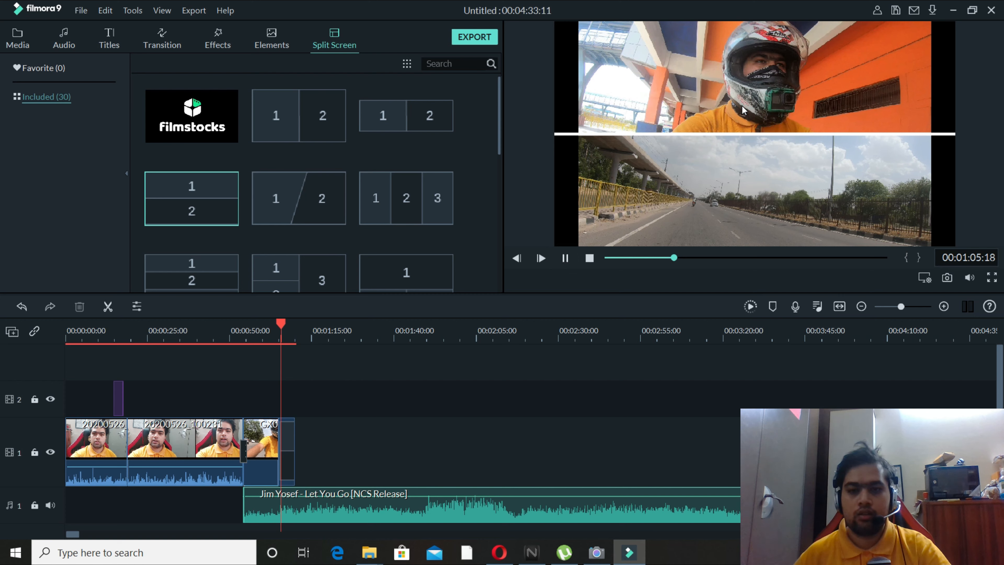
click(632, 82)
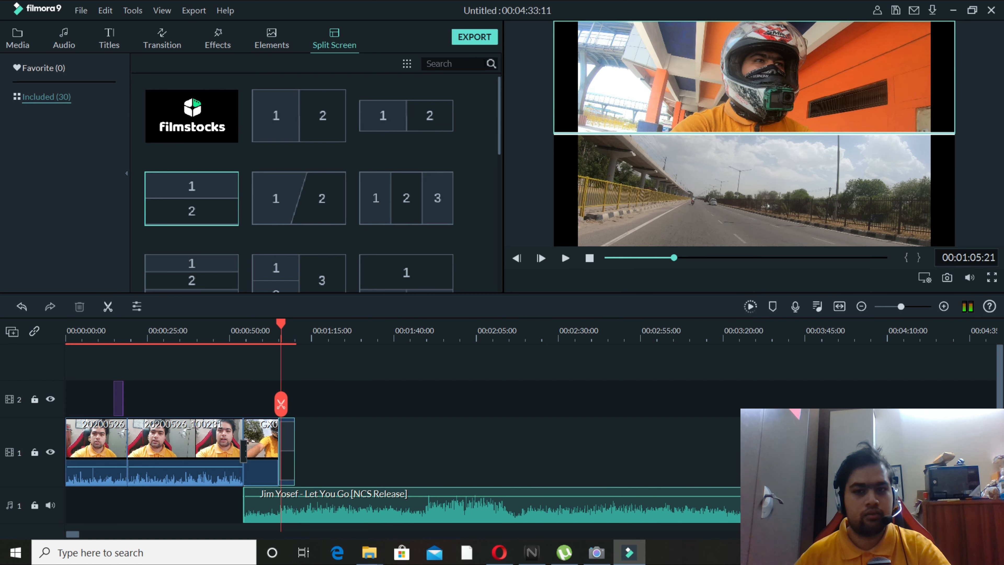
right_click(781, 74)
click(751, 75)
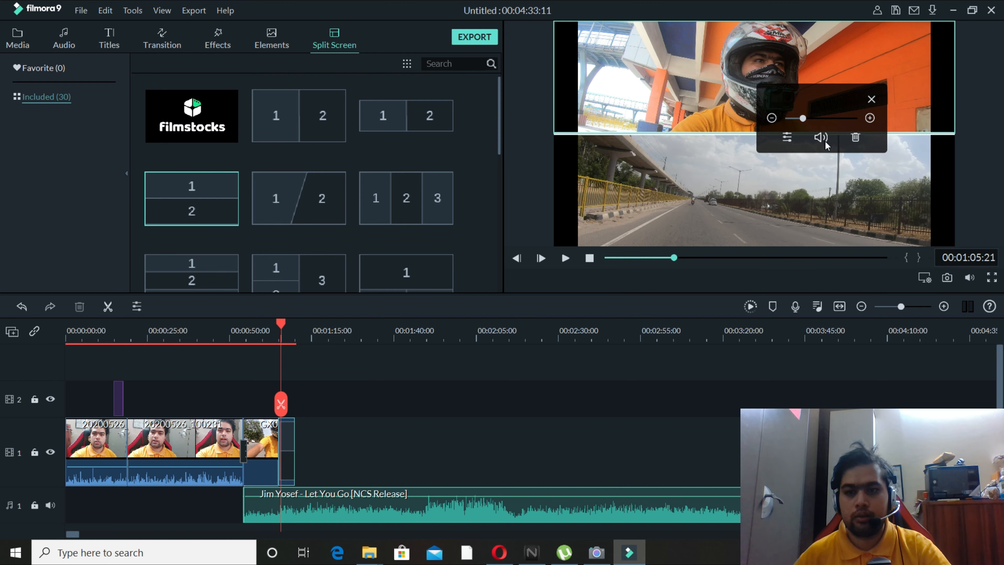
click(740, 186)
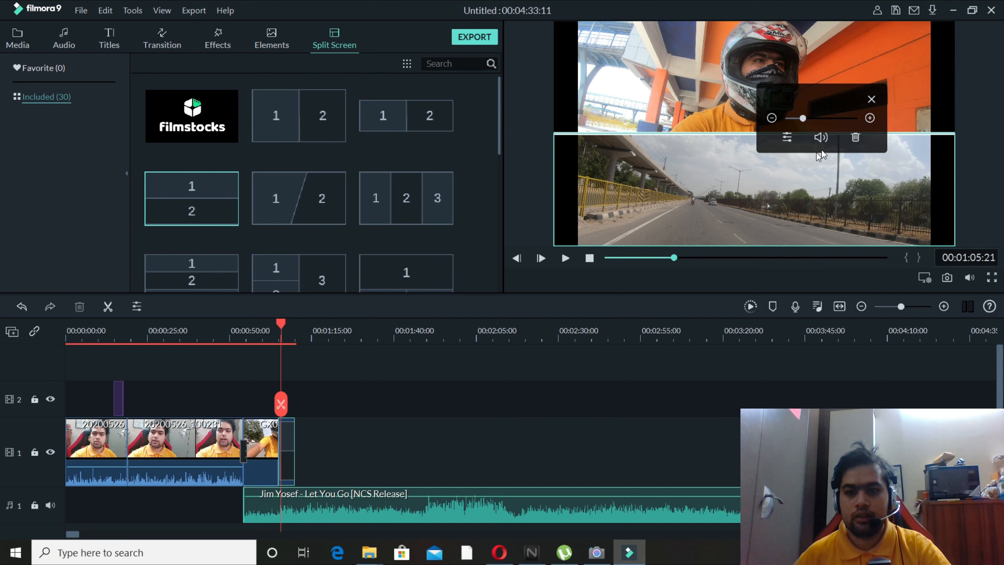
click(561, 420)
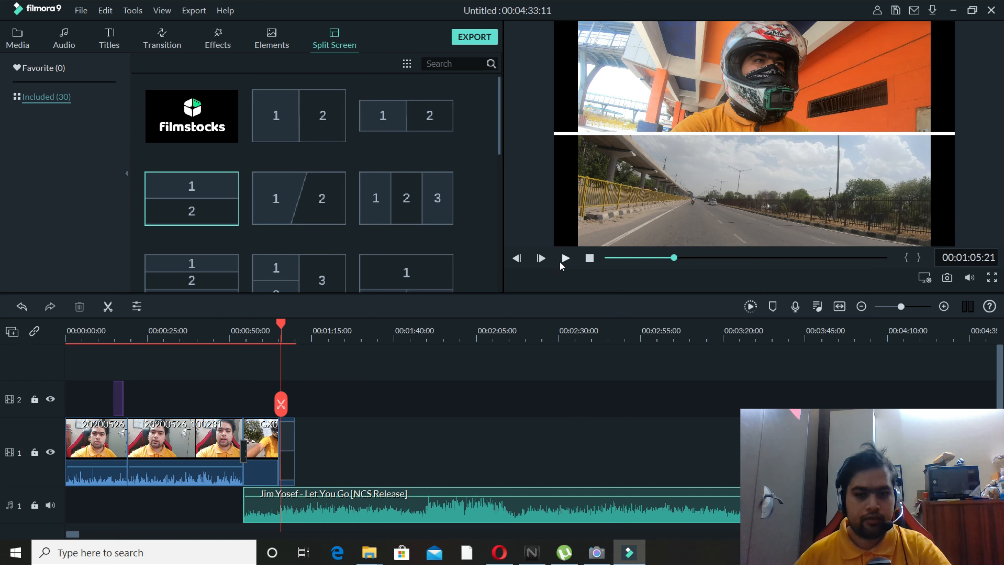
click(561, 263)
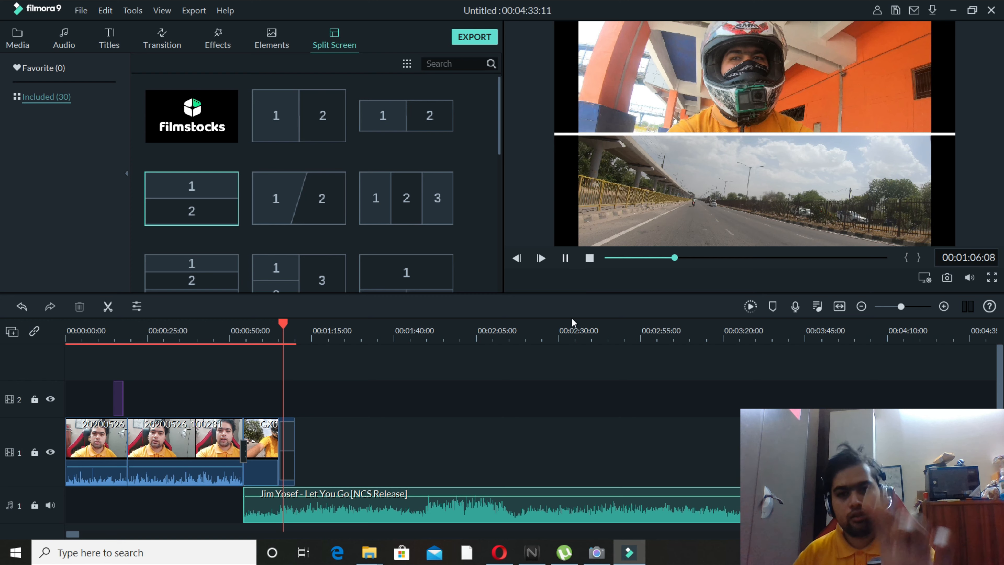
click(565, 258)
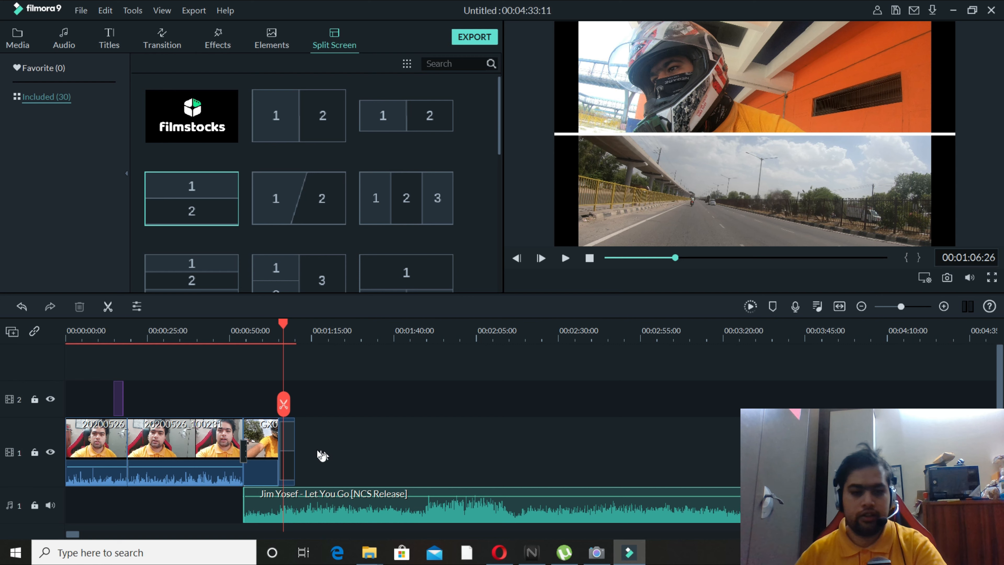
Render the timeline preview, and play the split-screen segment from 00:01:06:26 to just past its end.
click(289, 439)
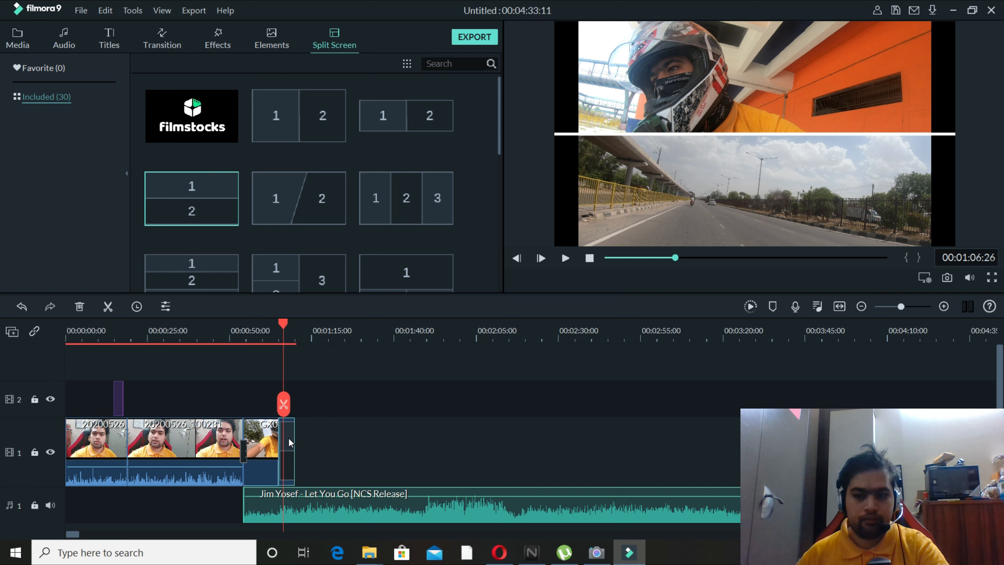
click(750, 307)
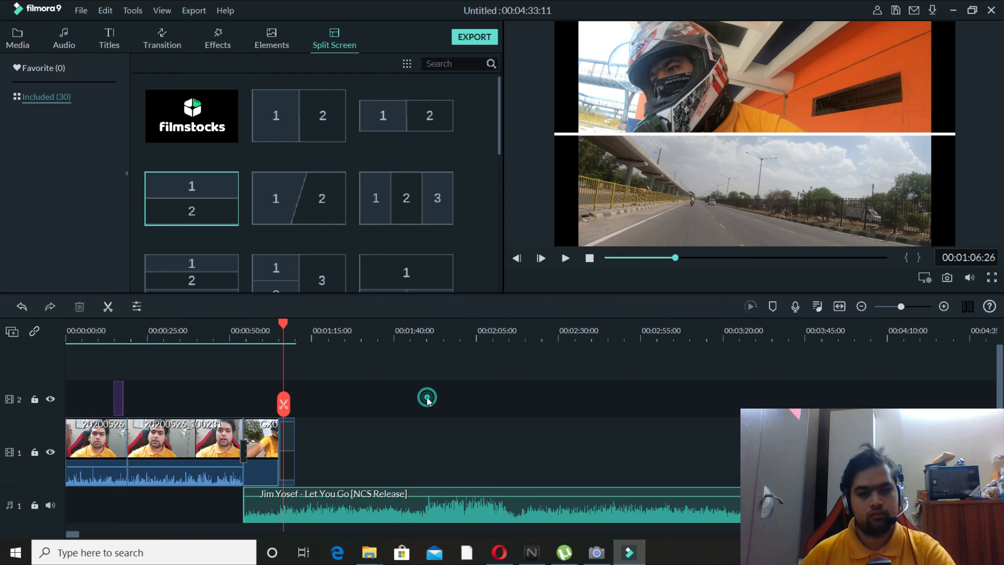
click(8, 39)
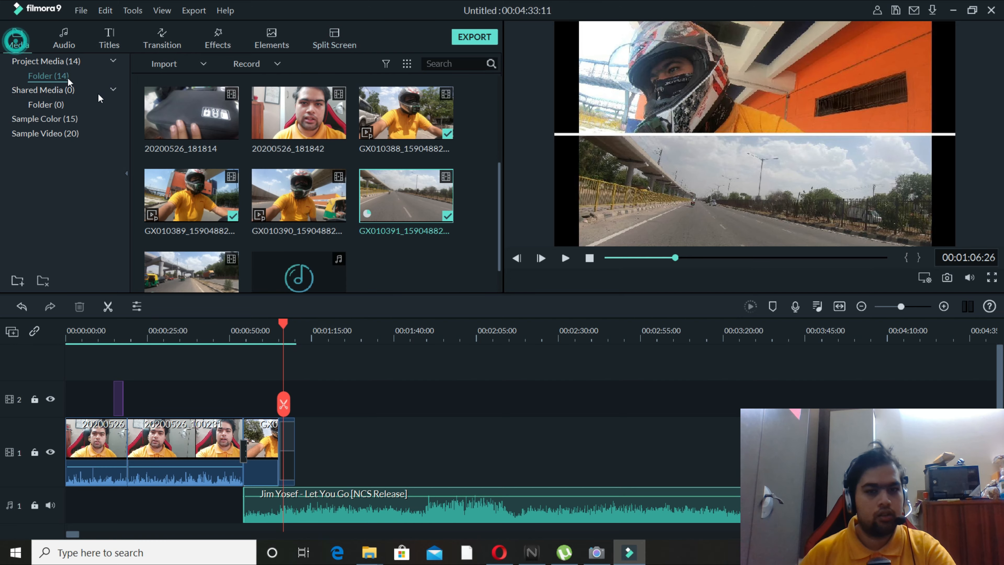
click(566, 258)
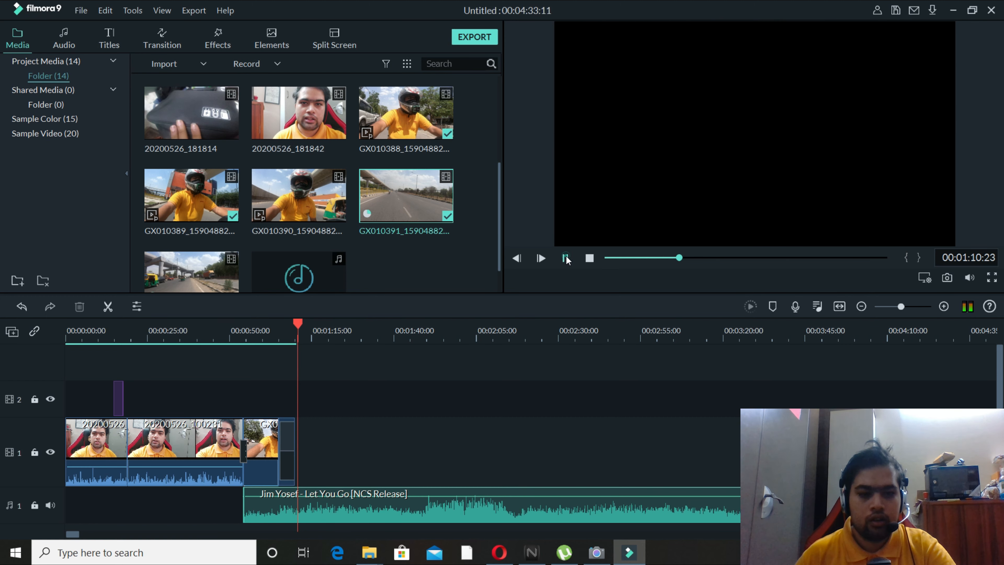
click(566, 258)
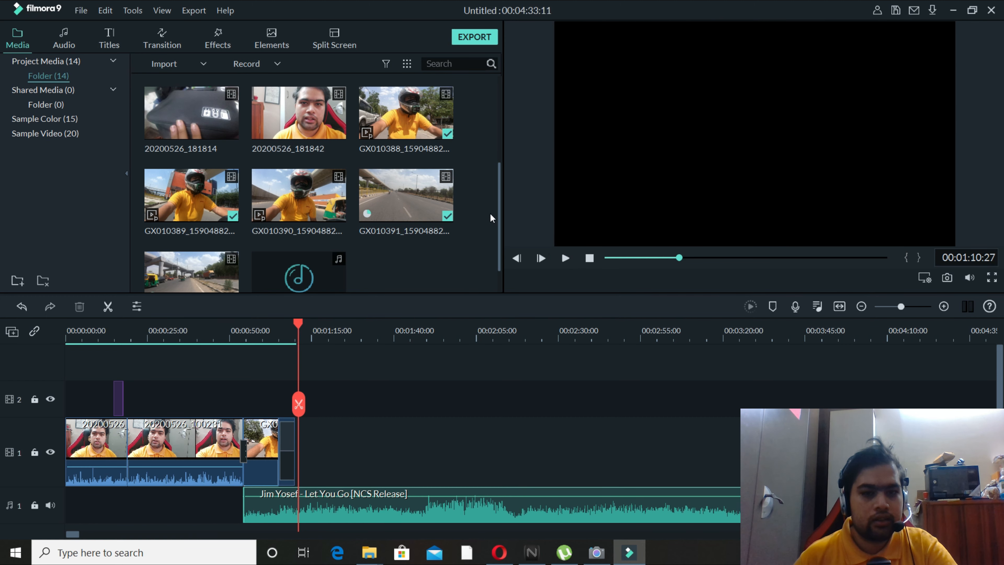
mouse_move(499, 197)
mouse_down()
mouse_move(499, 184)
mouse_move(500, 208)
mouse_up()
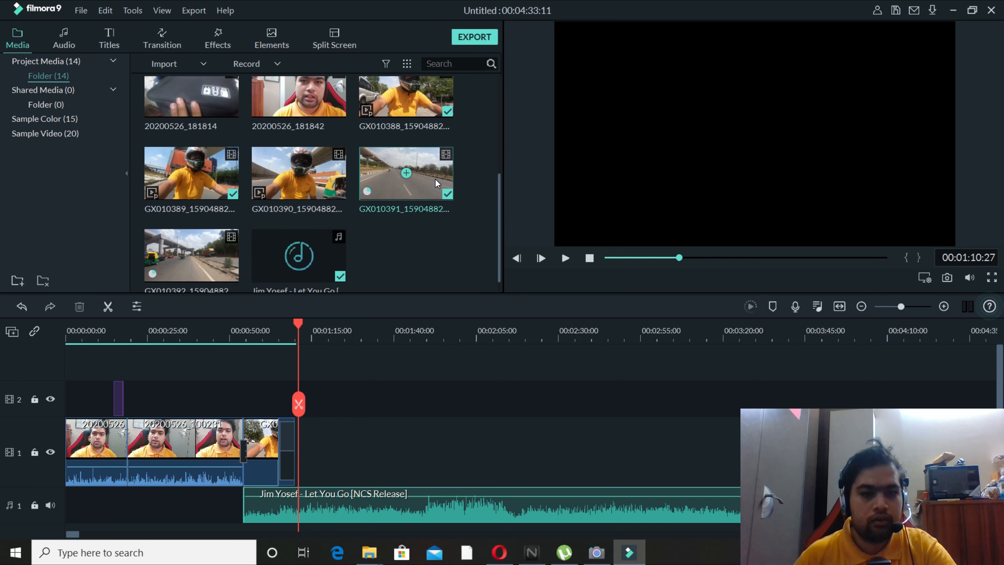
Place the GX010390 helmet-rider clip directly after the split-screen segment on video track 1, and play its beginning.
drag(436, 182, 404, 194)
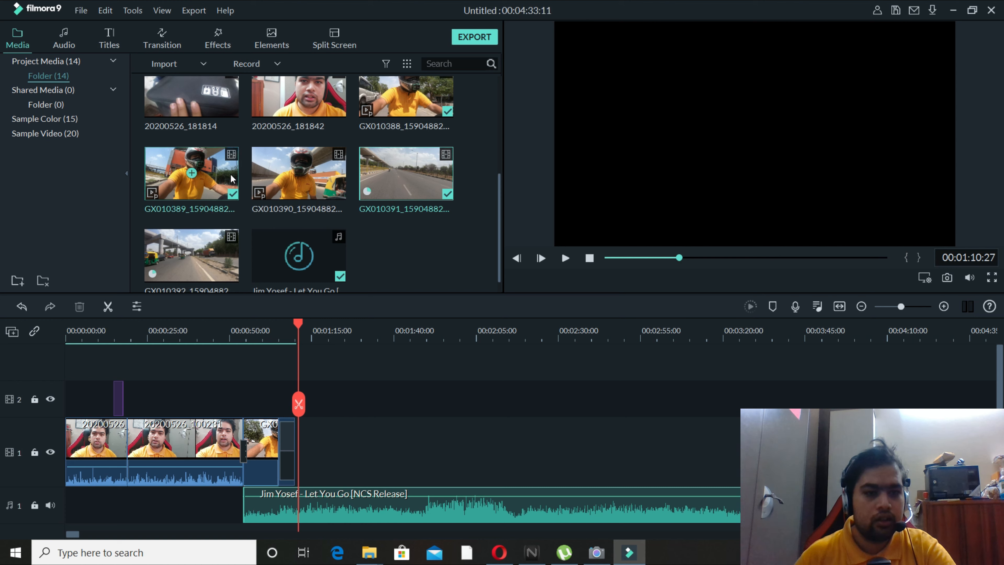
drag(333, 186, 294, 452)
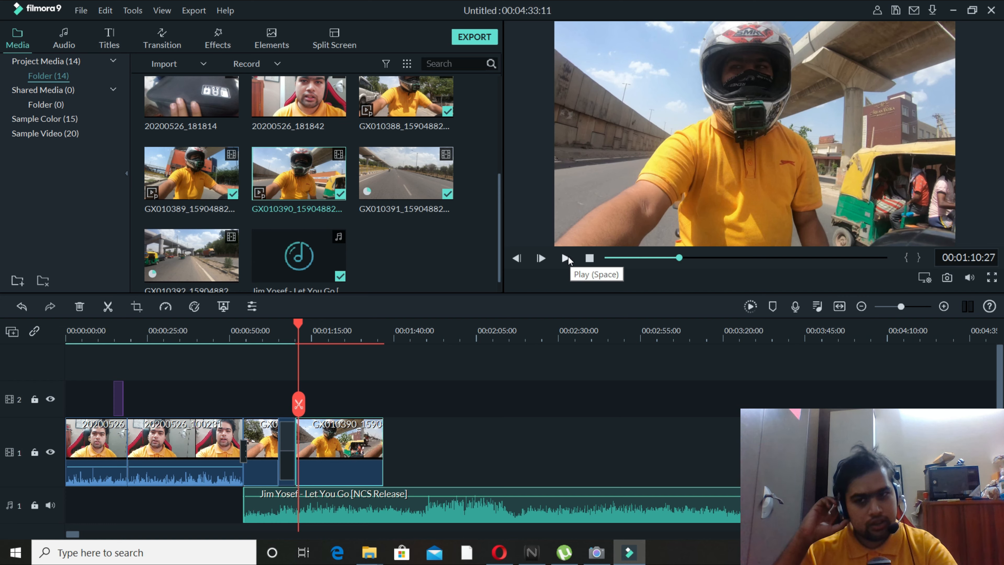
click(567, 258)
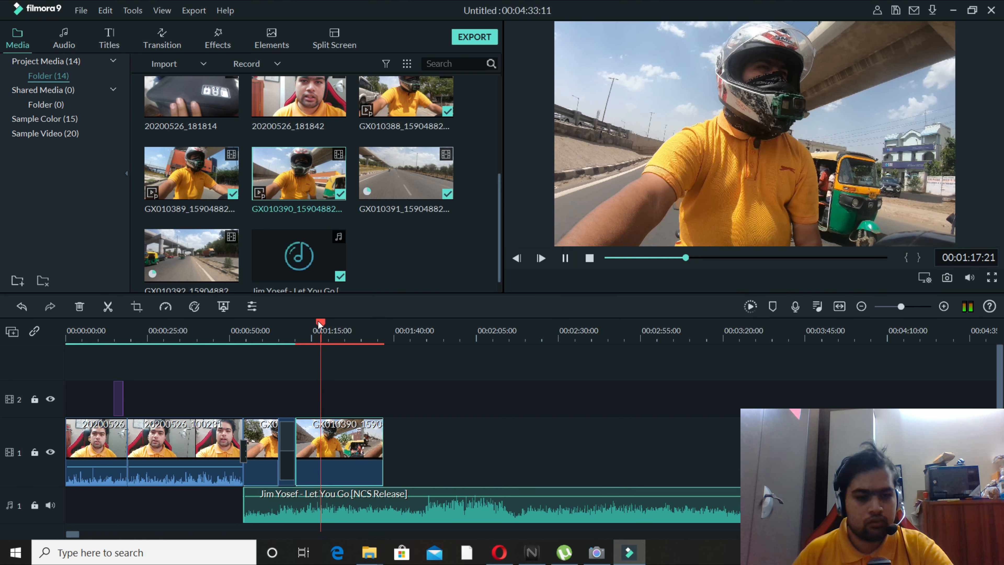
Open advanced color correction for the GX010390 clip, and set vibrance to 30 and saturation to 38.
right_click(350, 440)
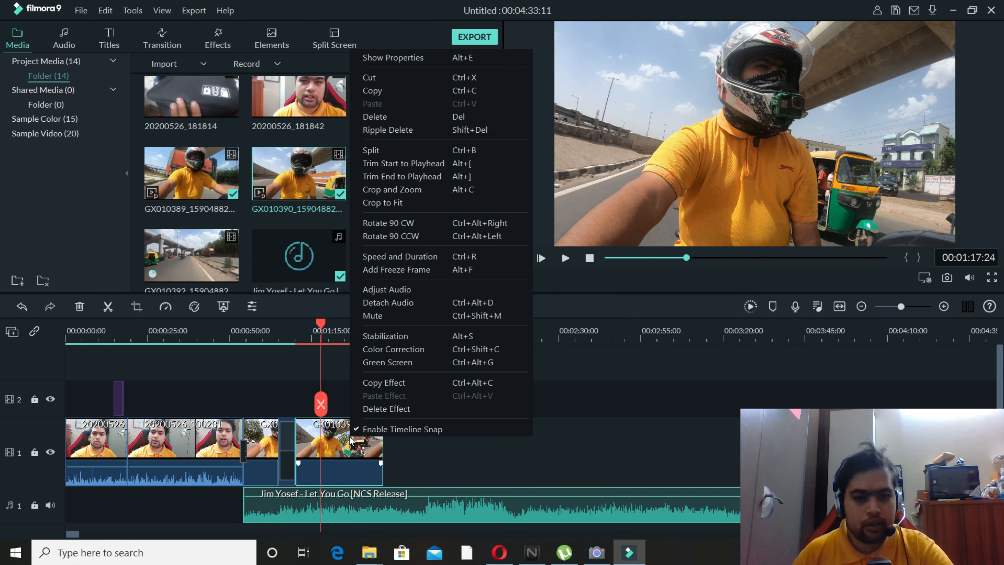
click(412, 350)
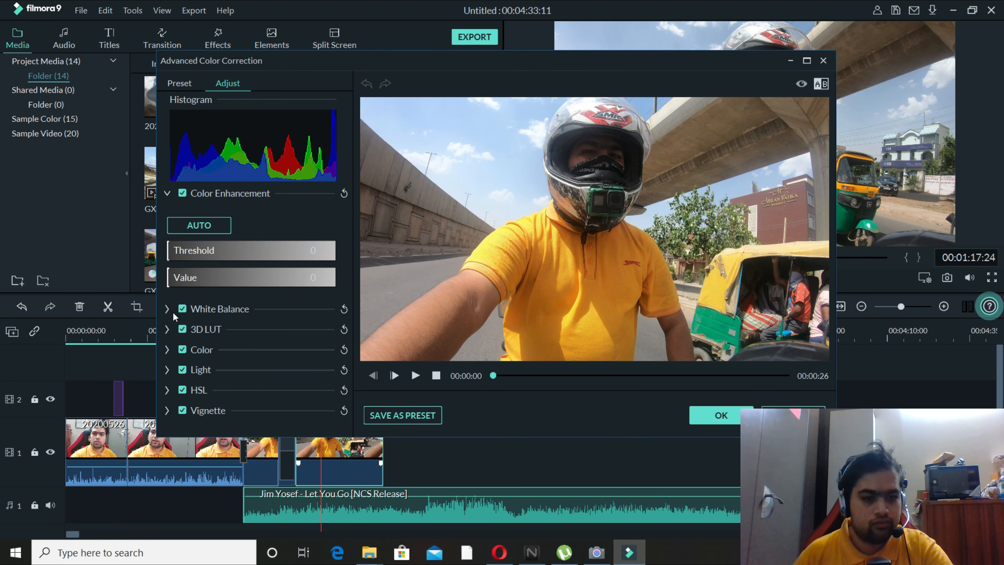
click(202, 350)
drag(236, 387, 281, 410)
scroll(321, 341, down, 2)
scroll(167, 277, down, 2)
Lower the clip's shadows to -33, and set the HSL red saturation to 34 and luminance to -100.
click(167, 385)
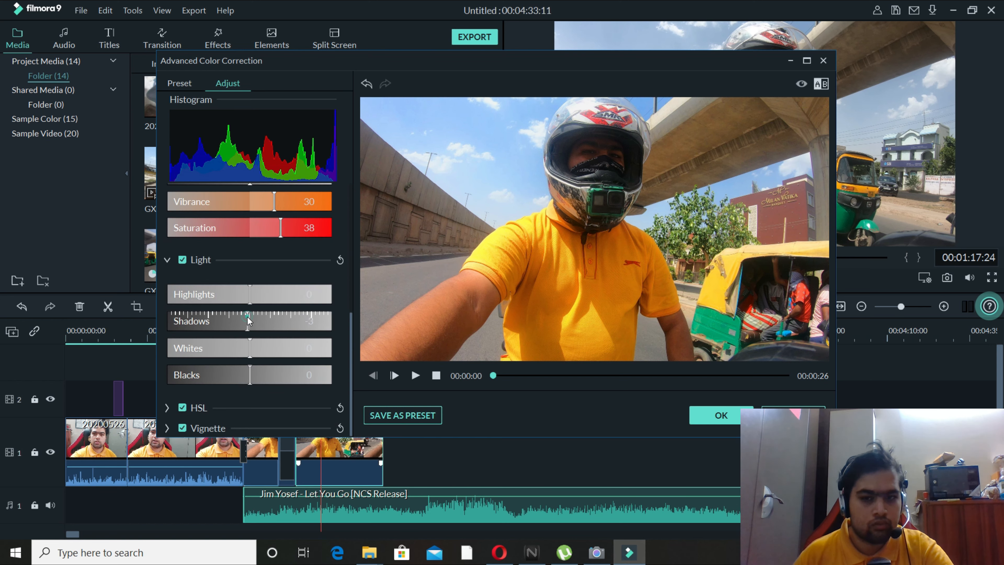
drag(250, 321, 146, 413)
click(166, 408)
scroll(224, 373, down, 3)
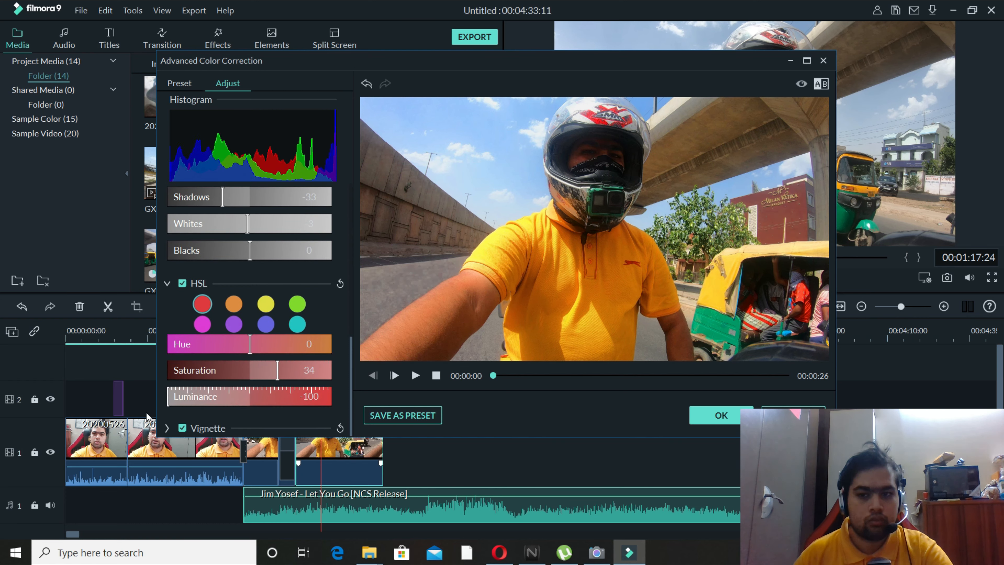
Adjust the clip's vignette size and exposure slightly, and accept the color correction.
click(166, 428)
scroll(238, 356, down, 3)
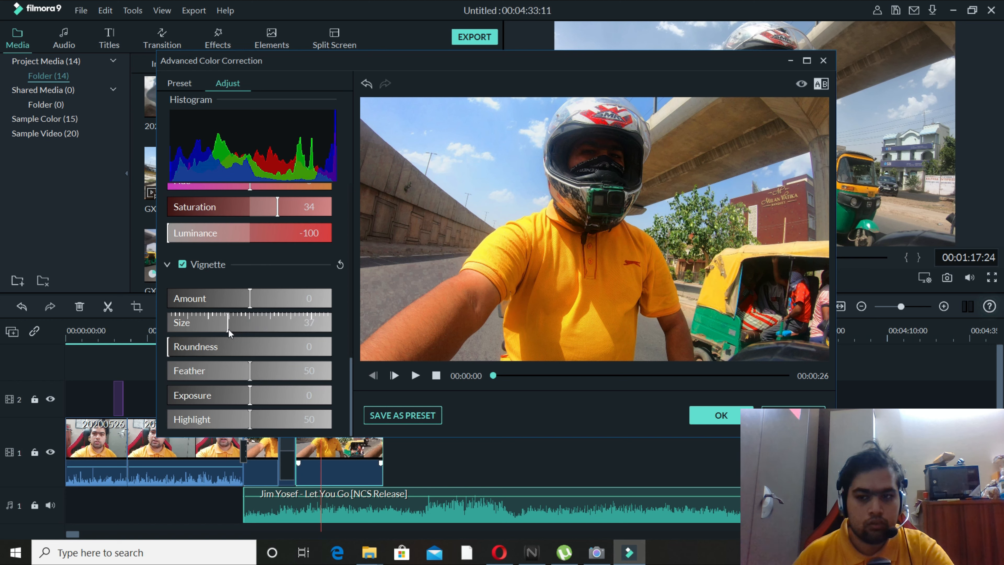
drag(247, 294, 250, 316)
mouse_move(249, 395)
mouse_down()
mouse_move(235, 396)
mouse_move(278, 418)
mouse_move(246, 423)
mouse_move(248, 395)
mouse_up()
click(724, 415)
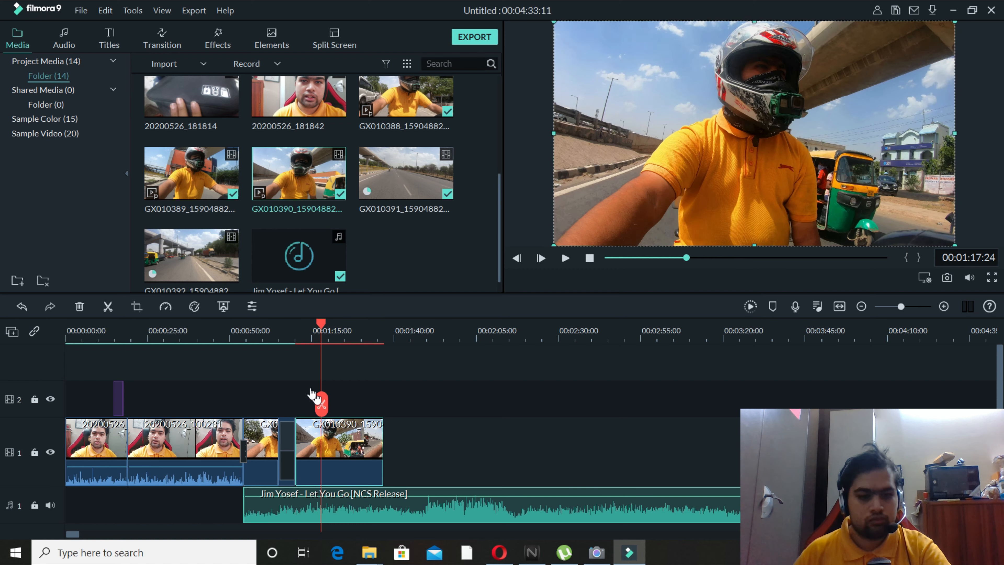
Review the color-corrected GX010390 clip, split it at 00:01:20:17, and delete the part after the cut.
drag(322, 328, 307, 329)
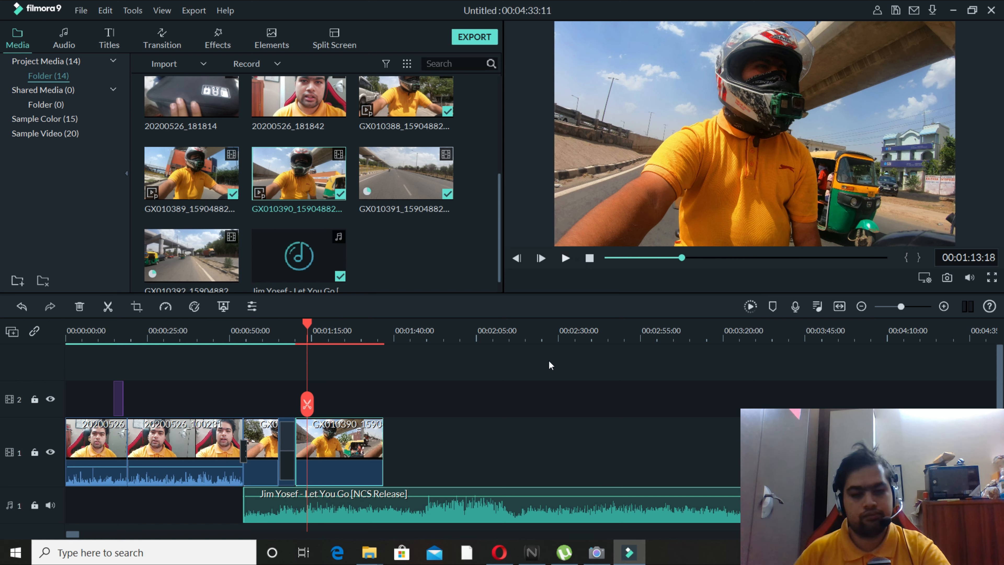
click(533, 370)
key(space)
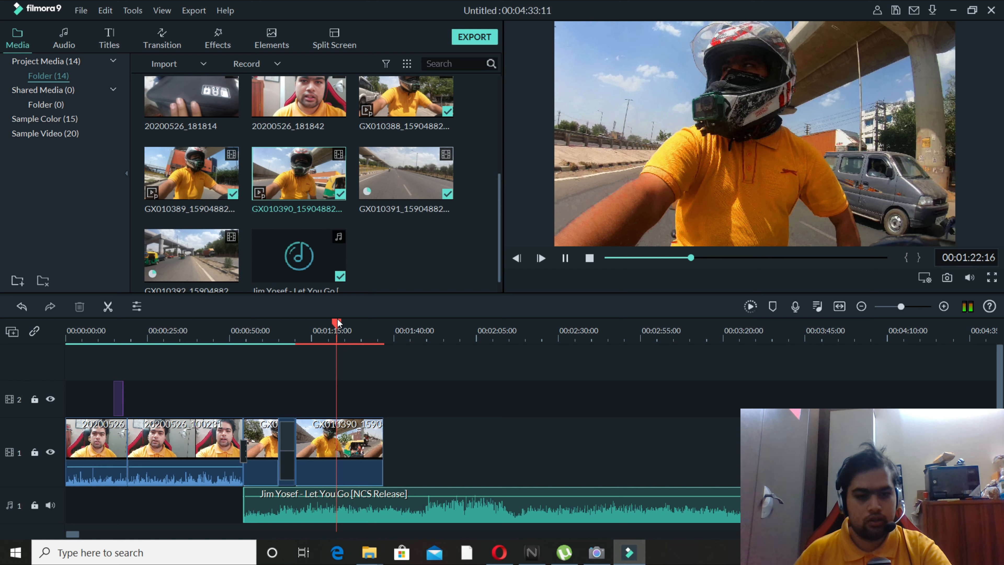
drag(338, 321, 331, 323)
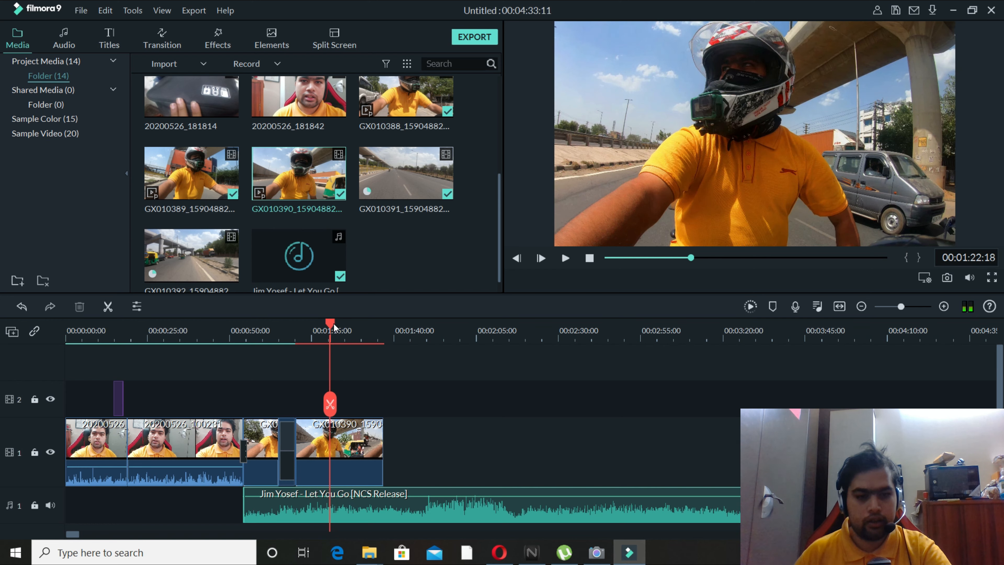
click(330, 403)
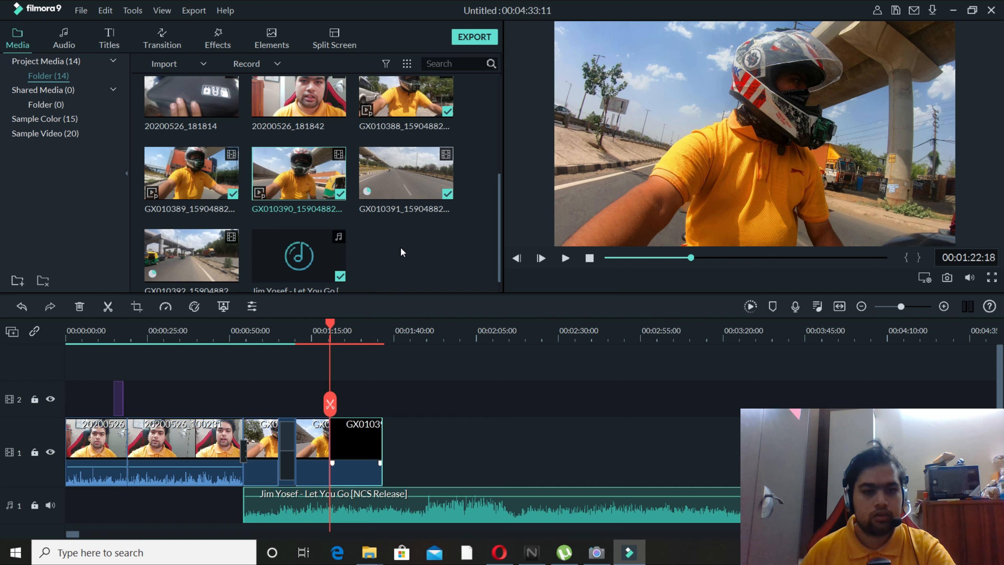
key(Delete)
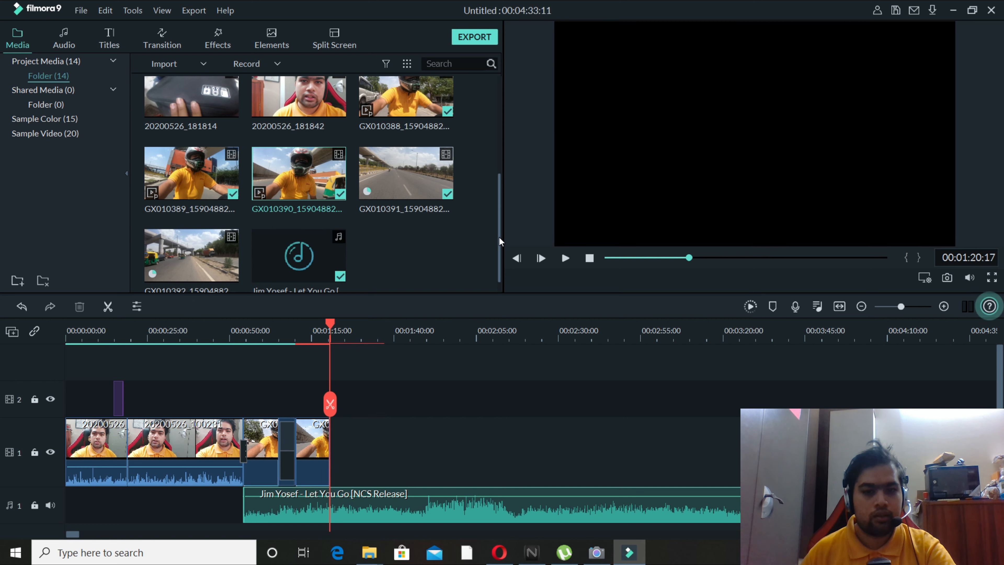
Place the GX010392 road clip directly after the trimmed rider clip on video track 1, and play its beginning.
scroll(484, 257, down, 1)
drag(211, 257, 331, 420)
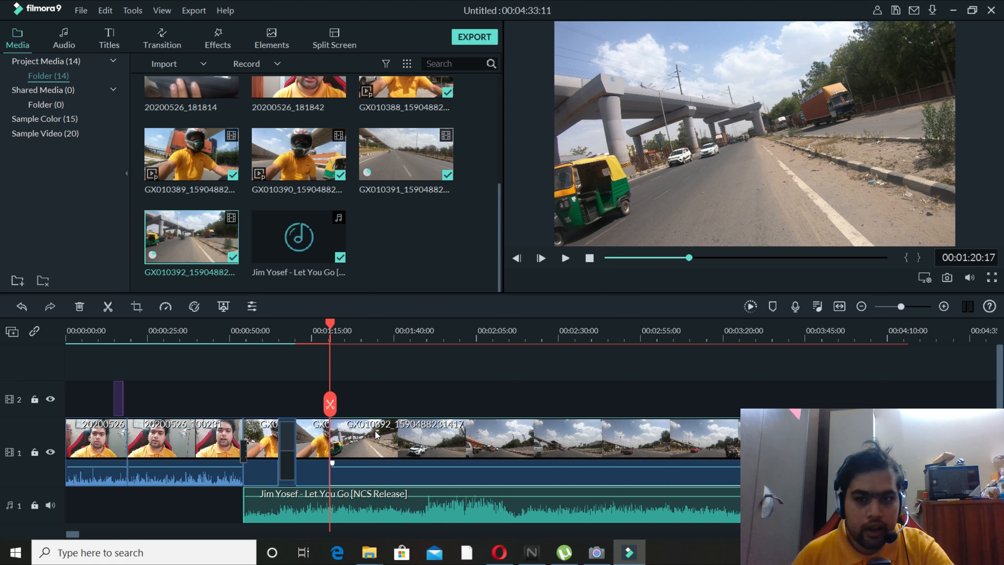
click(566, 258)
click(566, 259)
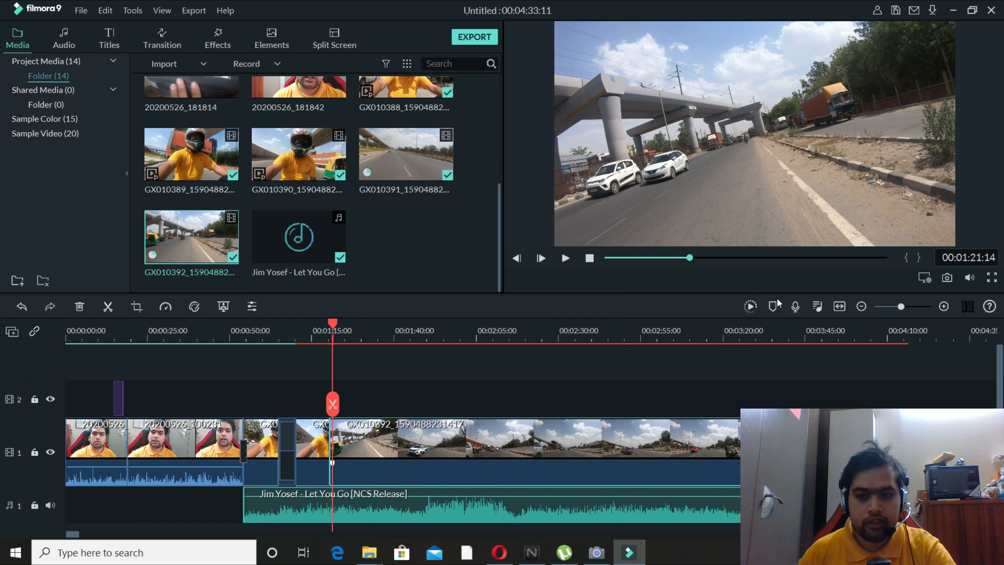
Render the timeline preview, and play the beginning of the GX010392 road clip up to 00:01:22:20.
key(Return)
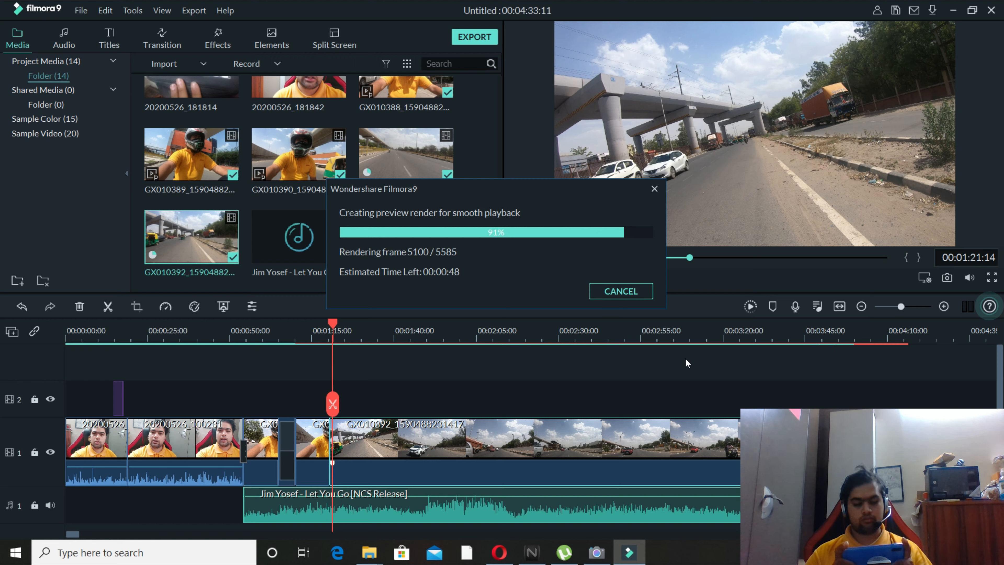
click(529, 549)
click(840, 66)
click(565, 258)
click(565, 258)
Open advanced color correction for the GX010392 road clip.
right_click(399, 436)
click(452, 155)
drag(252, 255, 284, 256)
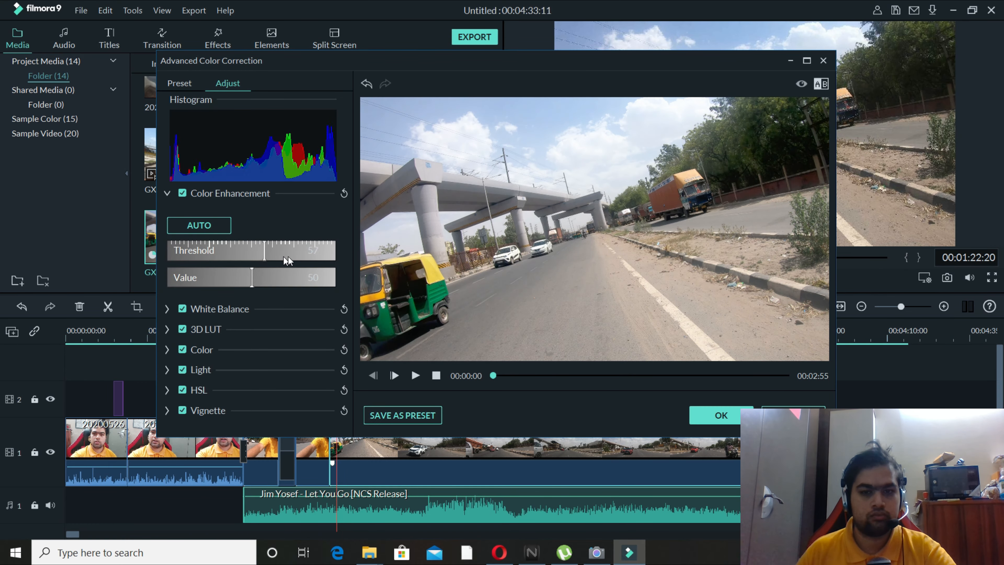
key(ctrl+z)
key(ctrl+z)
Set the road clip's exposure to -3, vibrance to 29 and saturation to 100, and accept the color correction.
click(167, 350)
drag(250, 385, 247, 384)
scroll(248, 384, down, 3)
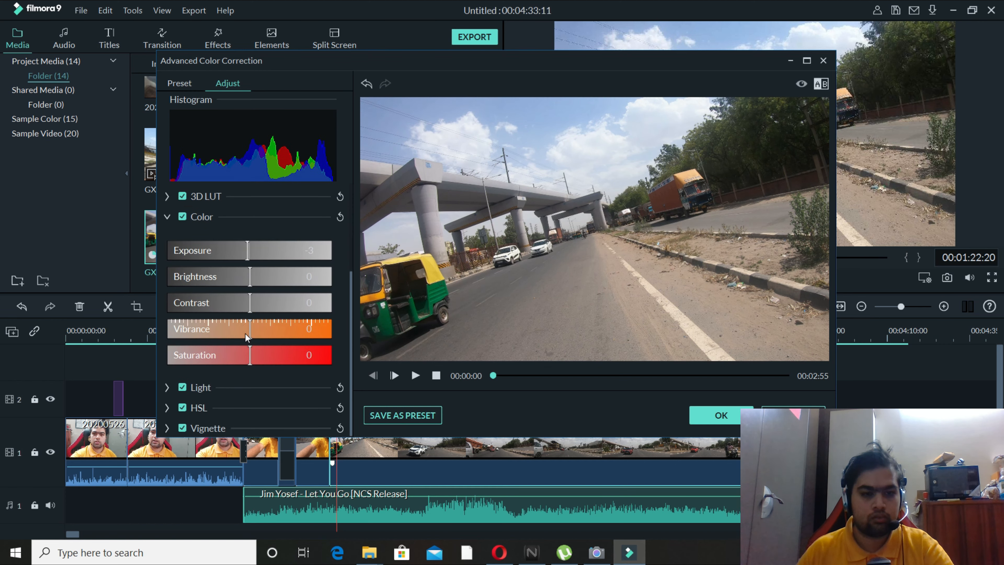
drag(250, 332, 353, 356)
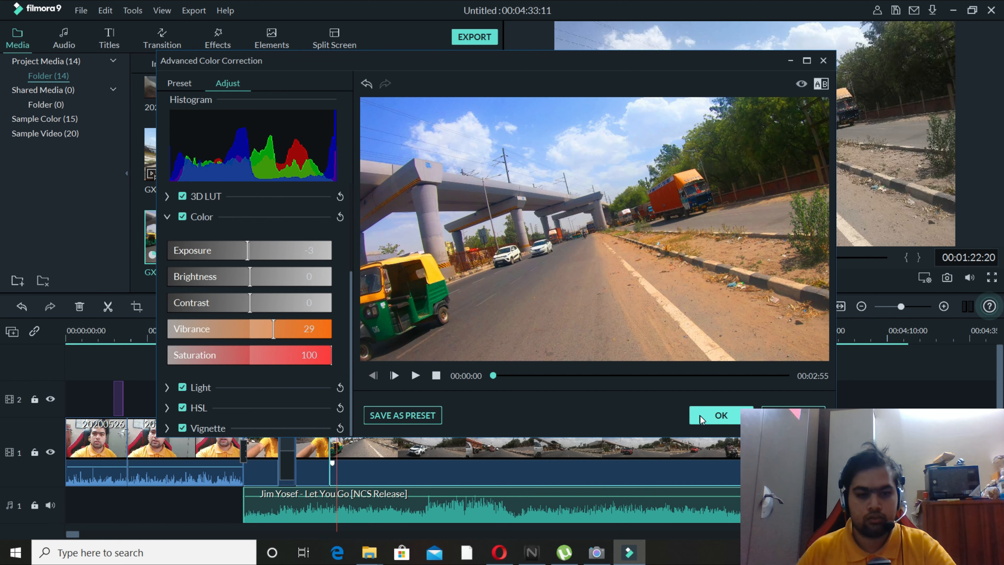
click(718, 418)
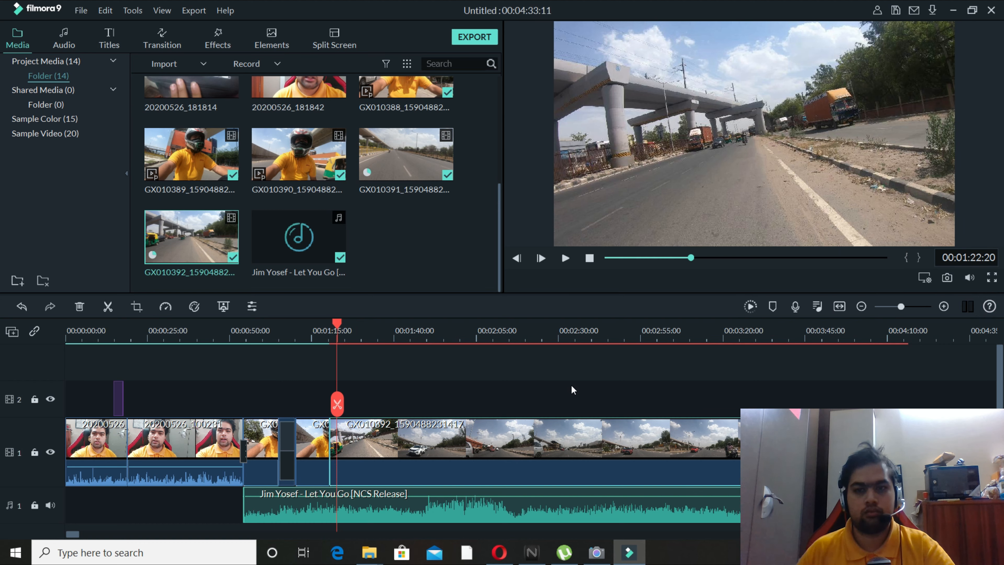
Play the color-corrected road clip from 00:01:22:20, and move the playhead ahead to 00:01:30:09.
click(566, 258)
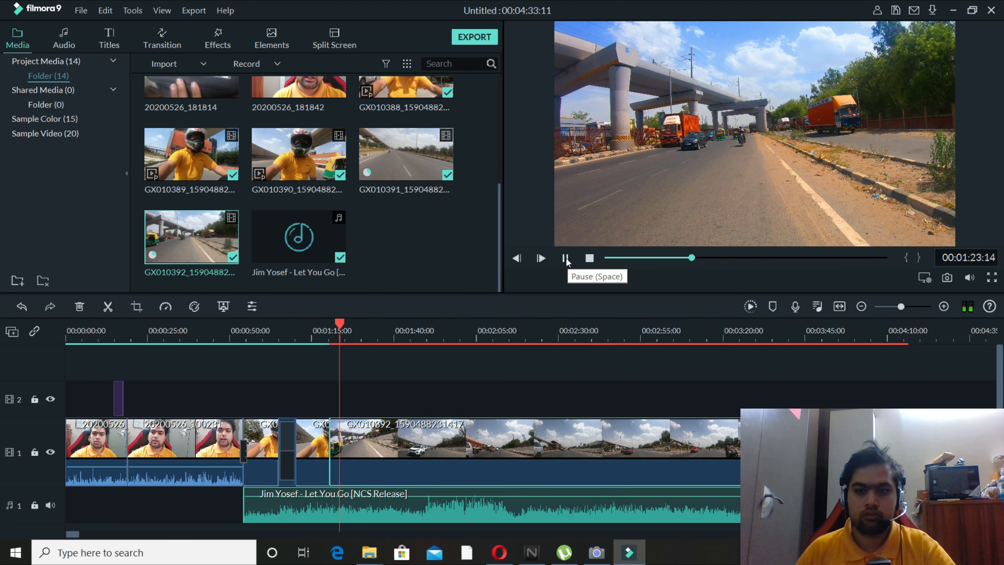
click(565, 258)
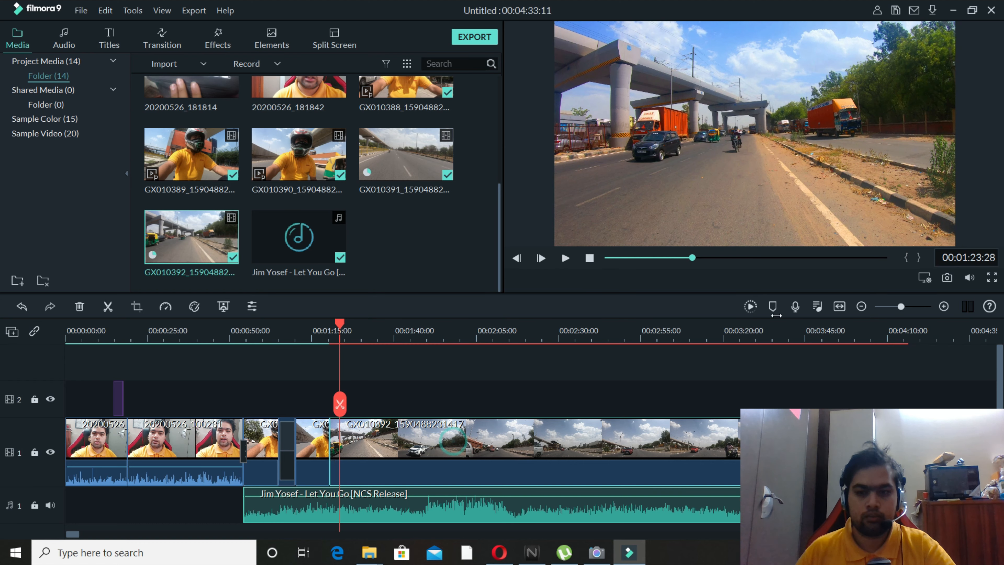
click(566, 258)
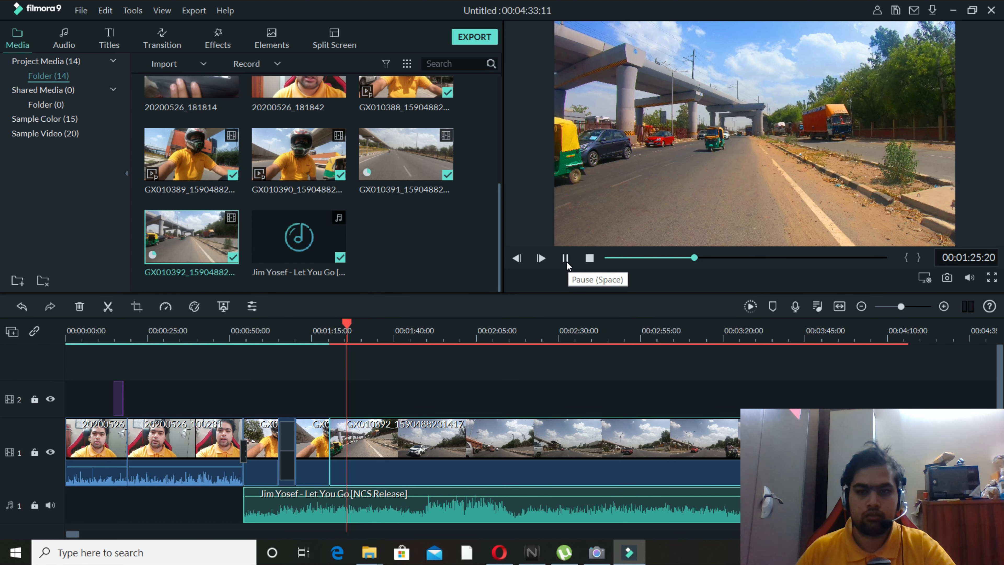
click(567, 264)
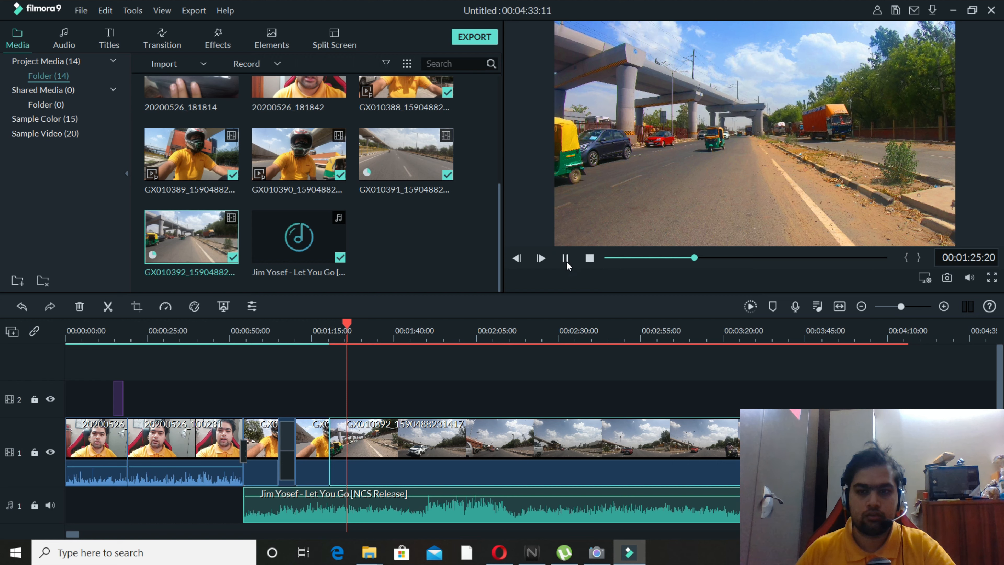
mouse_move(351, 323)
mouse_down()
mouse_move(390, 323)
mouse_move(363, 331)
mouse_up()
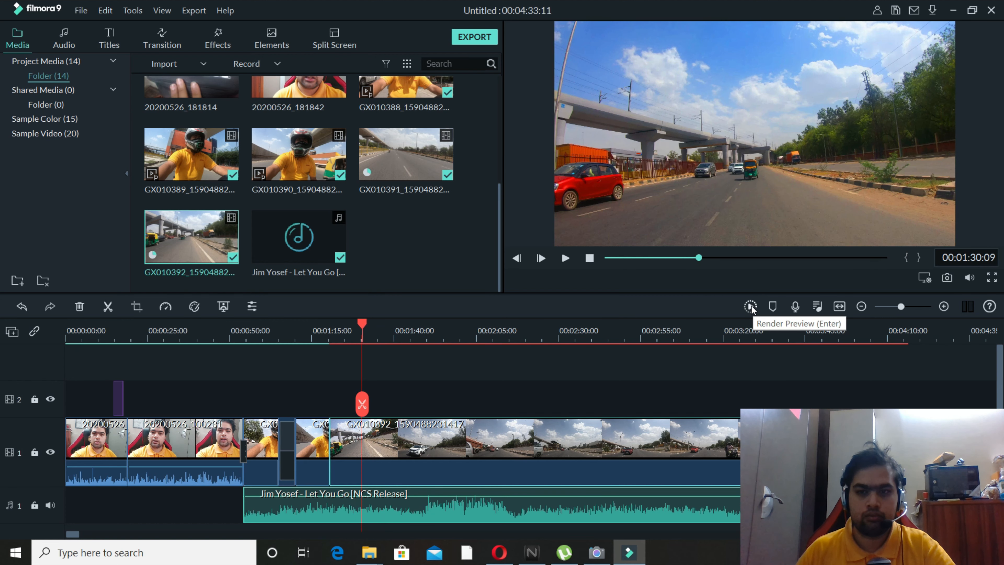
Render the timeline preview, review the road clip, and split it at 00:01:33:21.
click(750, 307)
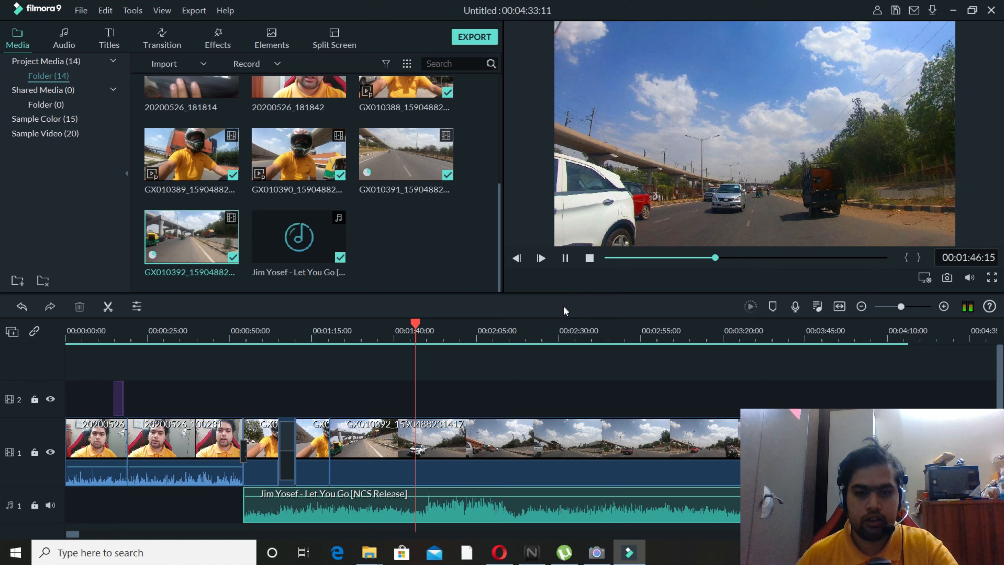
click(566, 258)
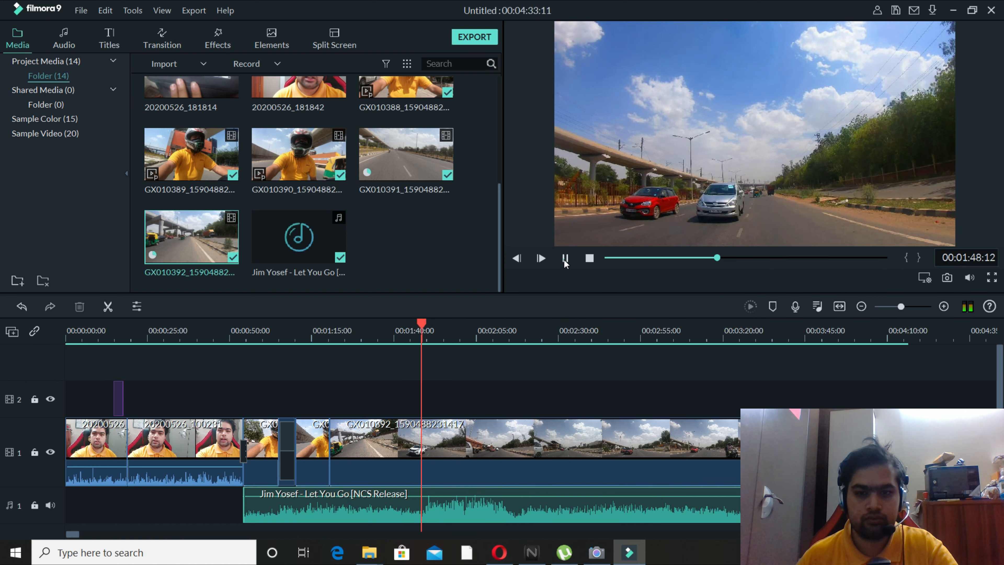
drag(419, 324, 374, 333)
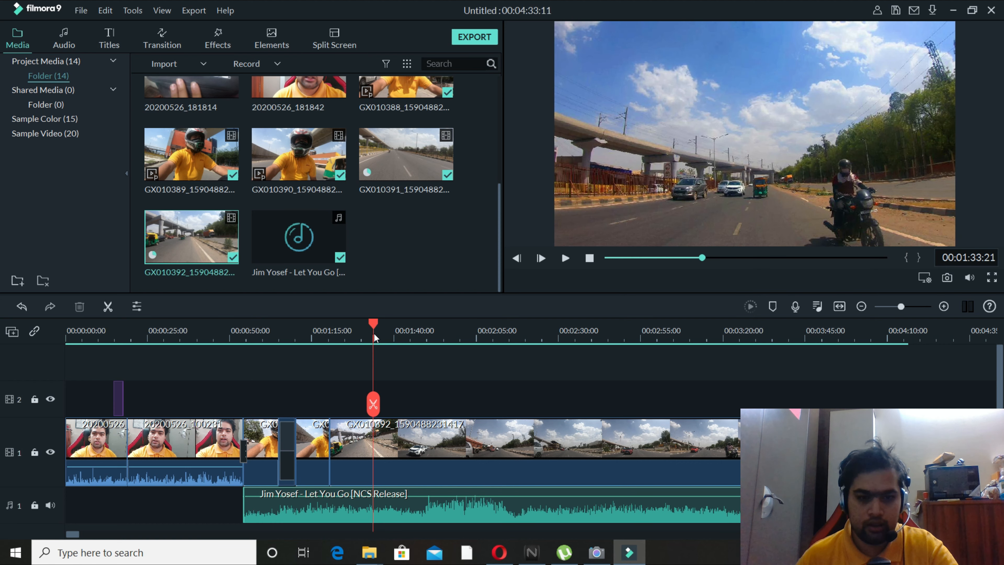
click(401, 433)
click(373, 405)
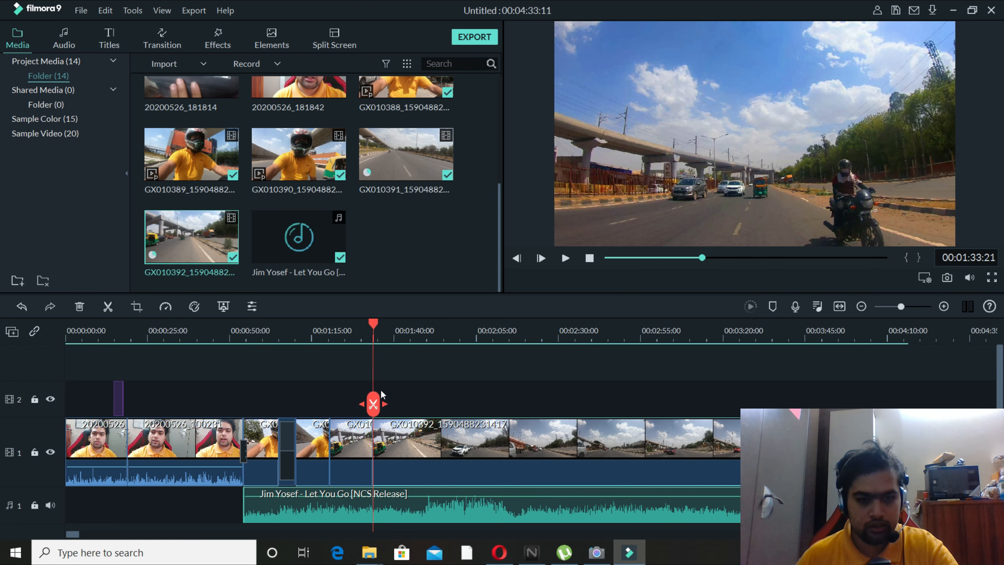
Split the road clip again at 00:04:09:02, and speed up its long middle section to 8x.
drag(372, 320, 885, 402)
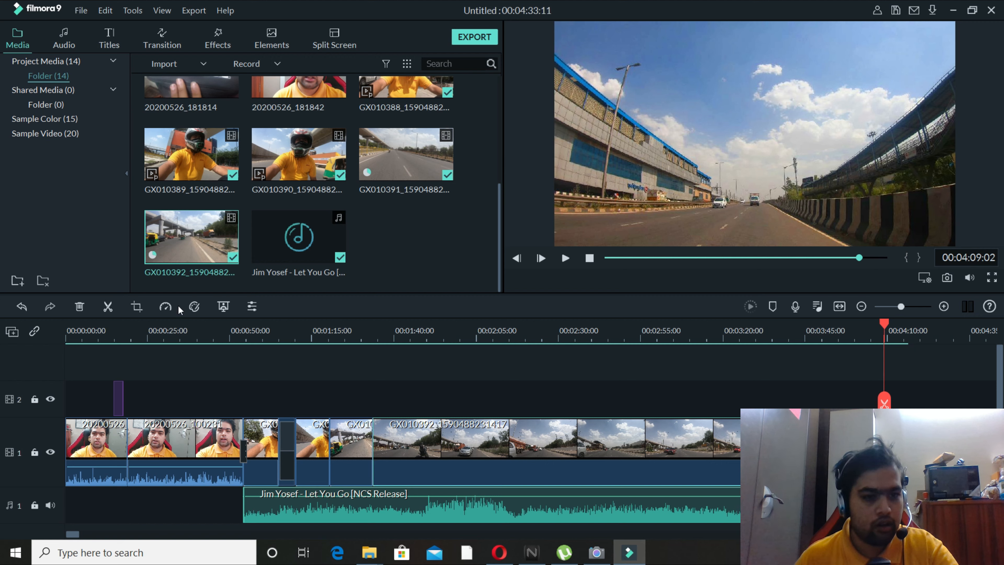
click(166, 307)
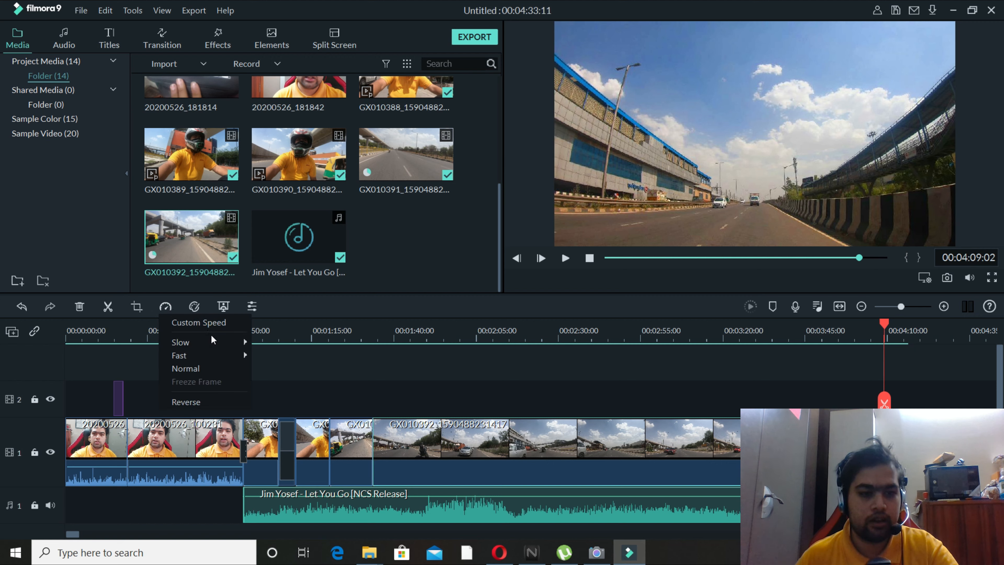
mouse_move(240, 343)
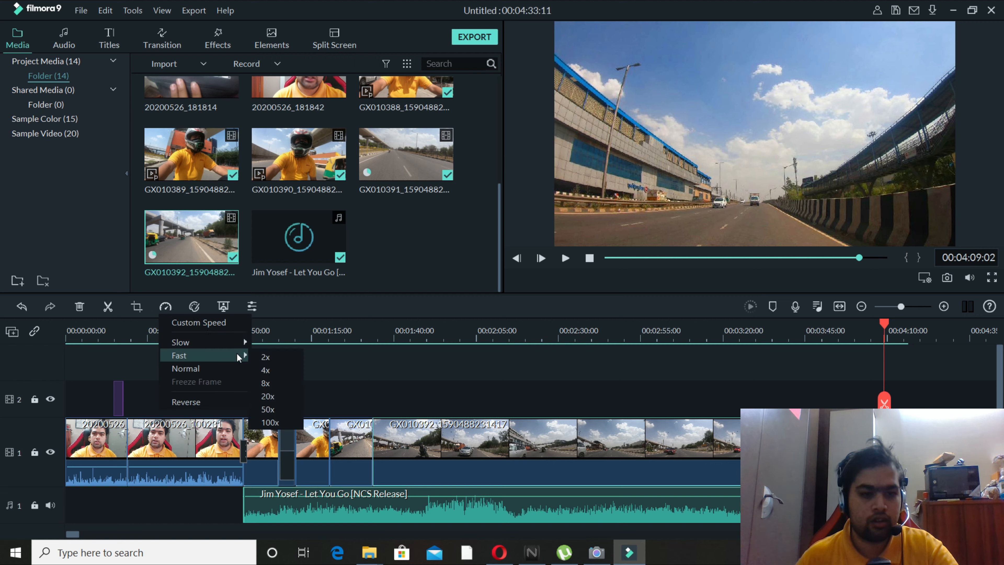
click(273, 381)
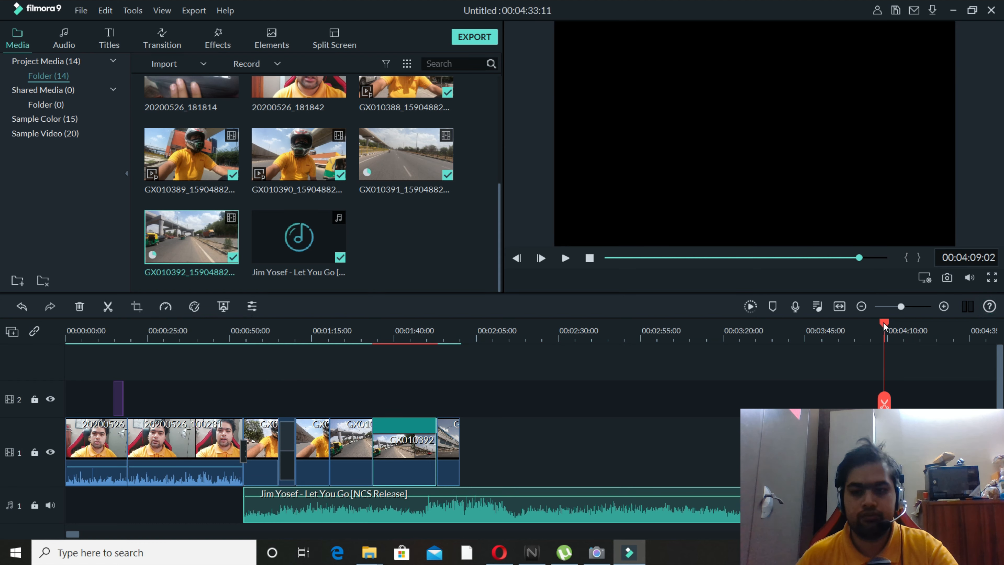
Play the road clip across the cut into the 8x section, stopping at 00:01:33:24.
drag(885, 326, 377, 351)
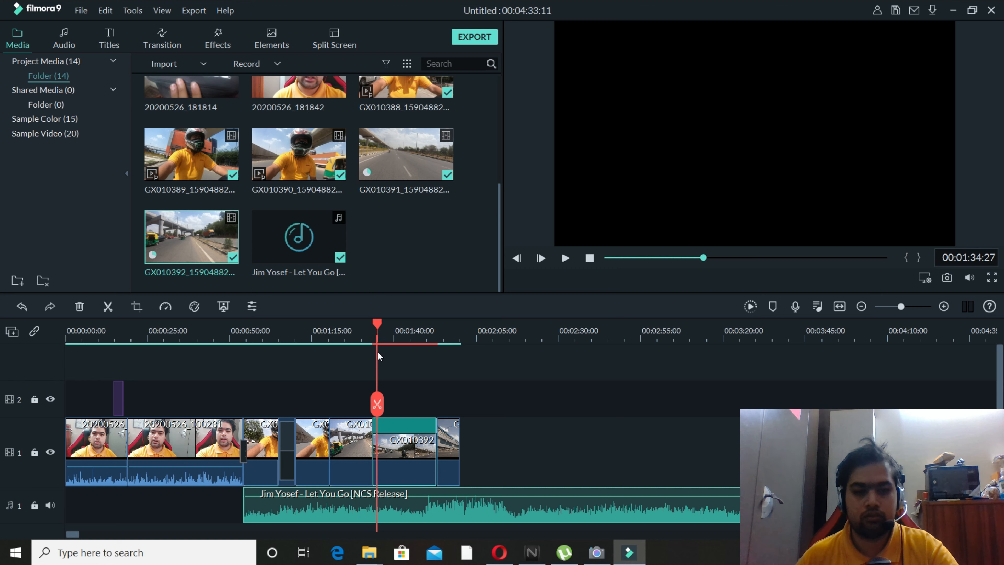
click(562, 259)
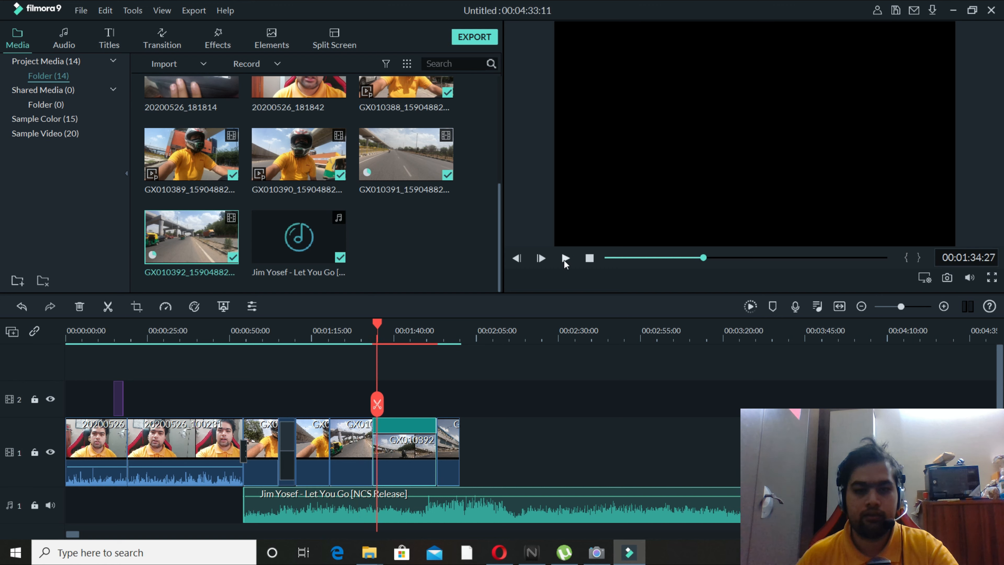
click(378, 324)
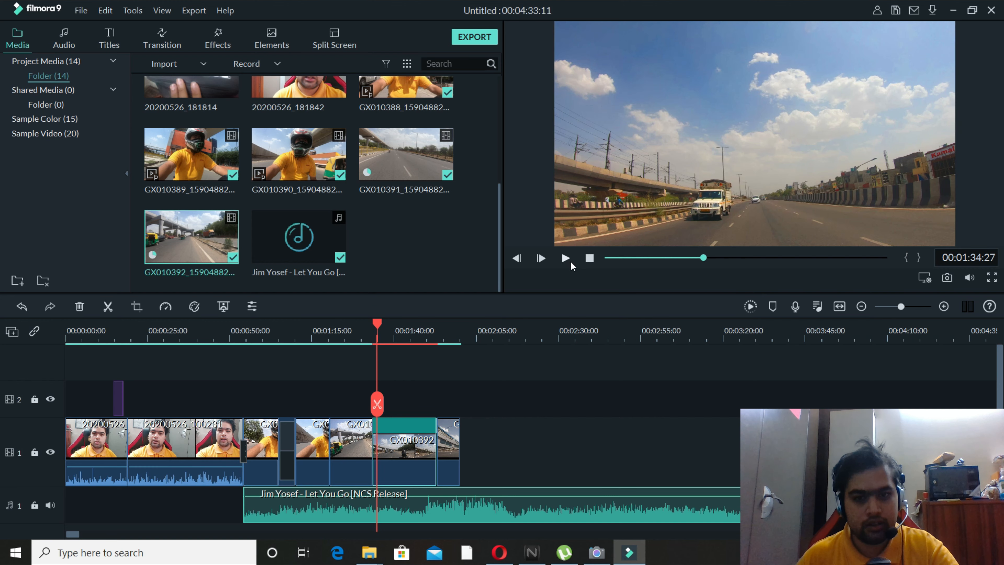
click(567, 259)
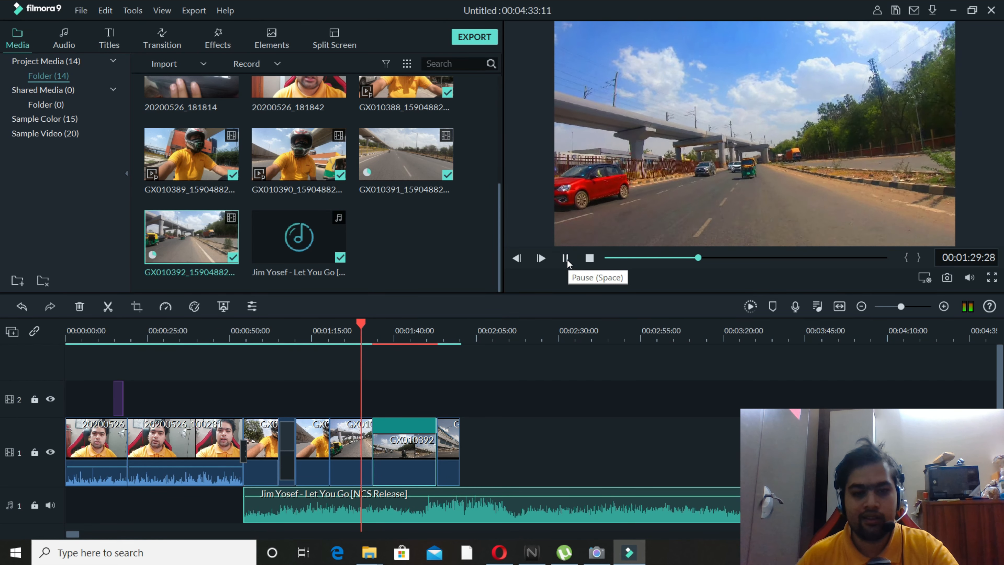
click(546, 379)
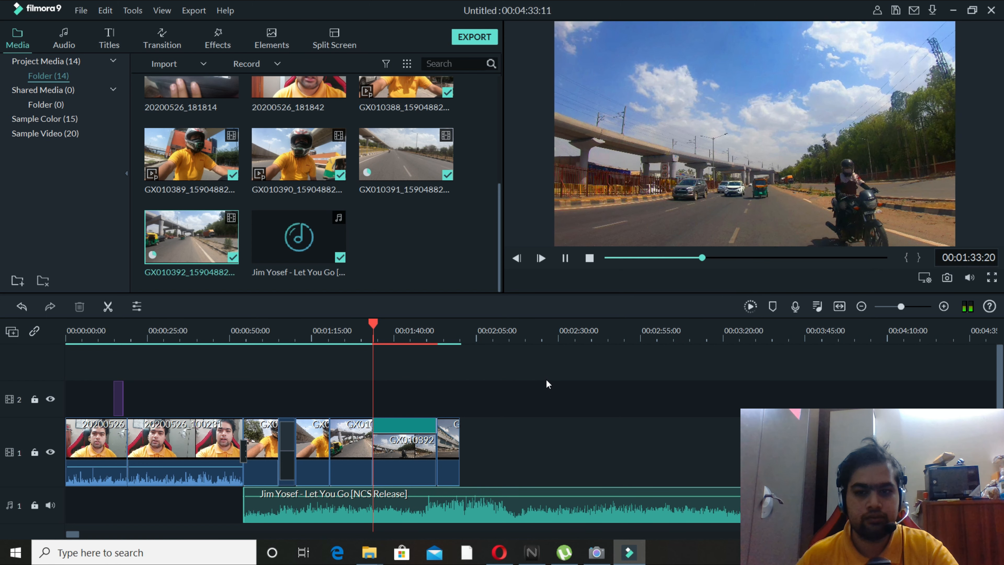
click(564, 257)
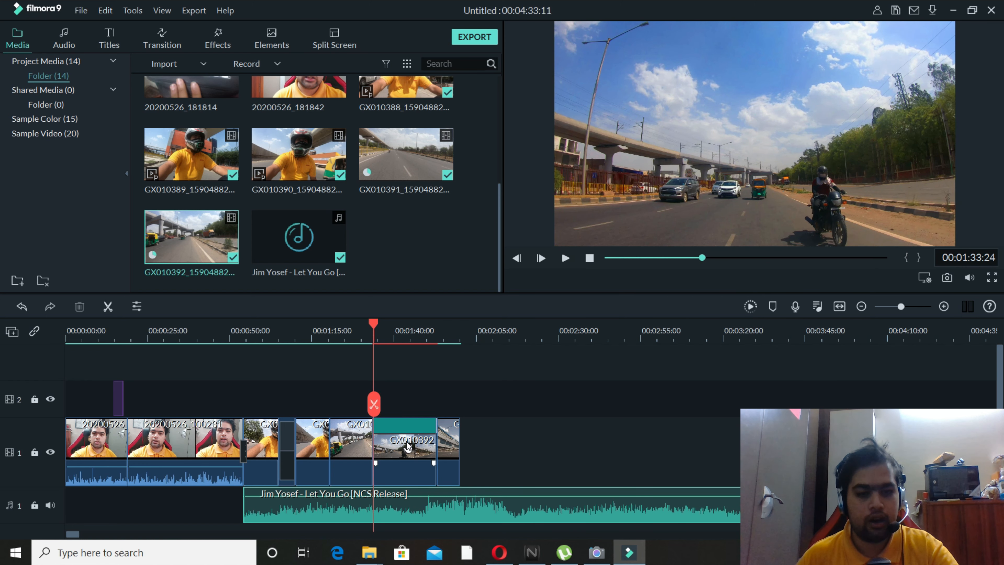